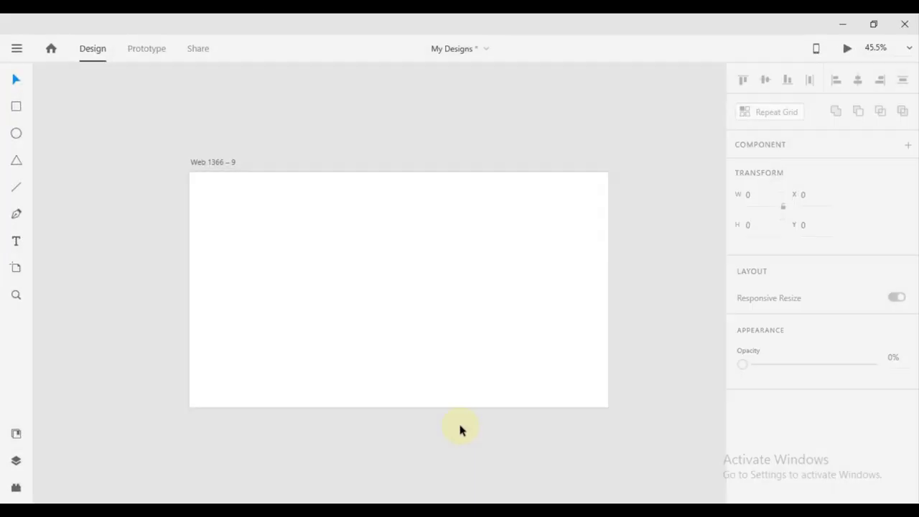
Step: Change the artboard's background fill to a radial gradient
mouse_move(460, 429)
mouse_down()
mouse_move(401, 428)
mouse_move(422, 428)
mouse_up()
click(386, 323)
scroll(876, 393, down, 2)
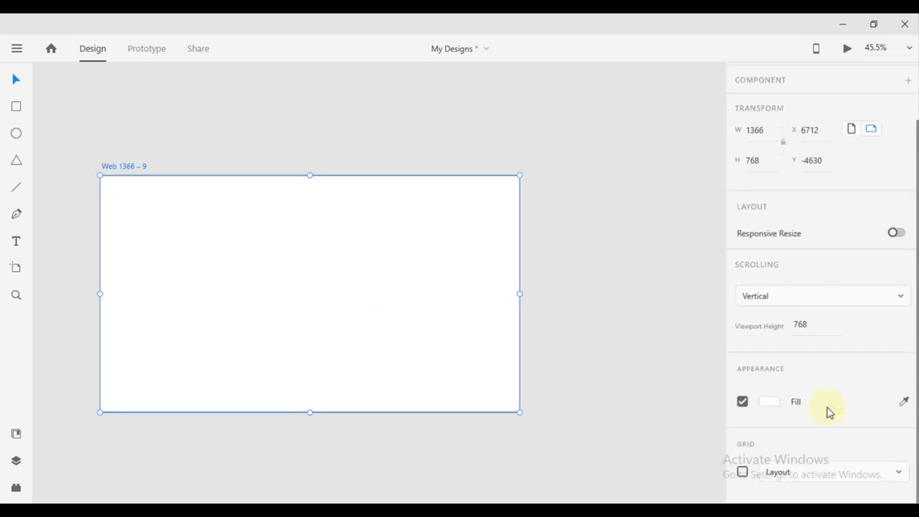
click(771, 404)
click(605, 294)
click(606, 346)
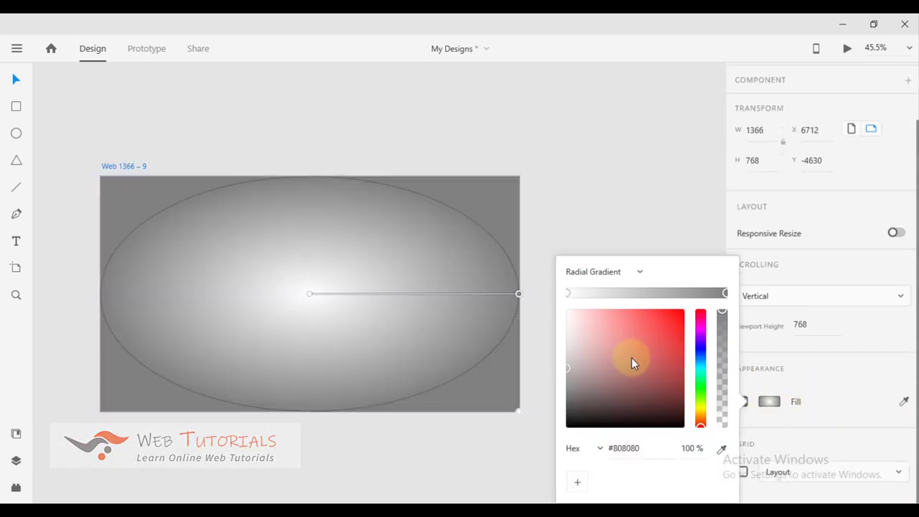
Step: Set the gradient stops to #676767 centre and #343434 outer, and stretch its radius past the edges
click(569, 295)
click(623, 446)
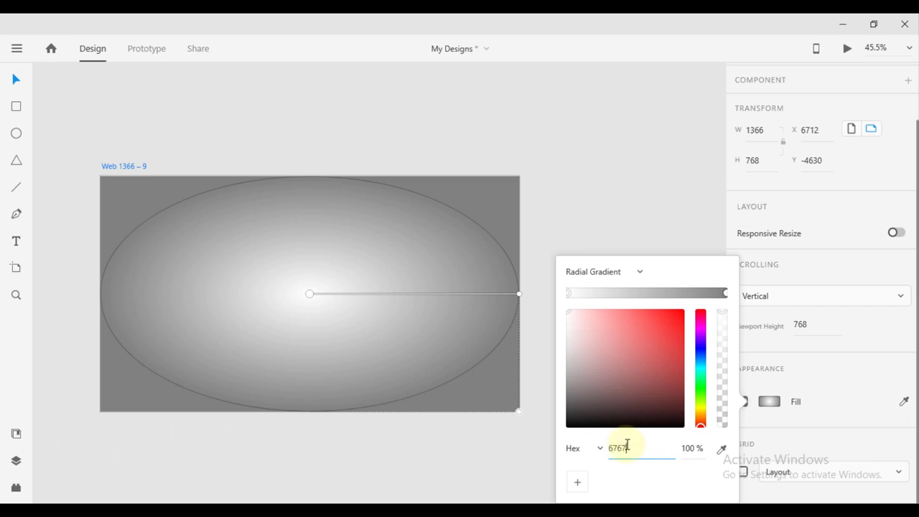
key(Return)
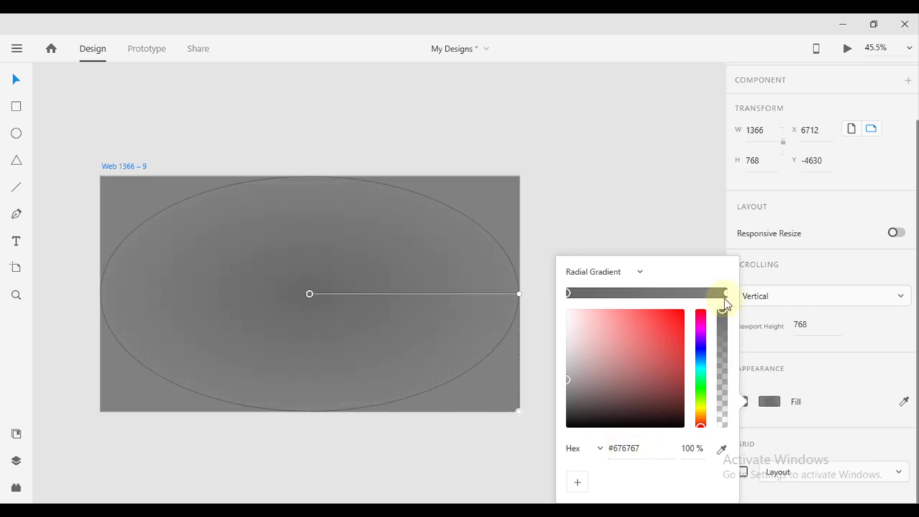
click(725, 294)
text(343)
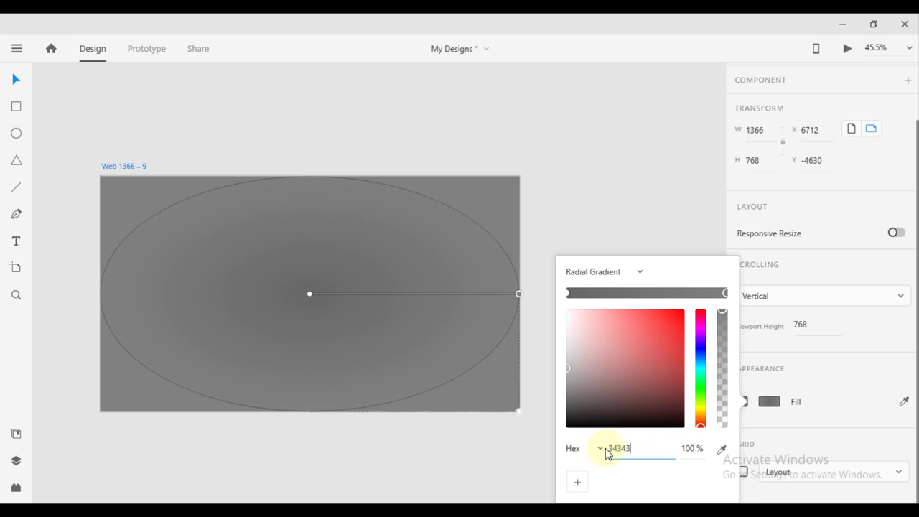
text(43)
key(Return)
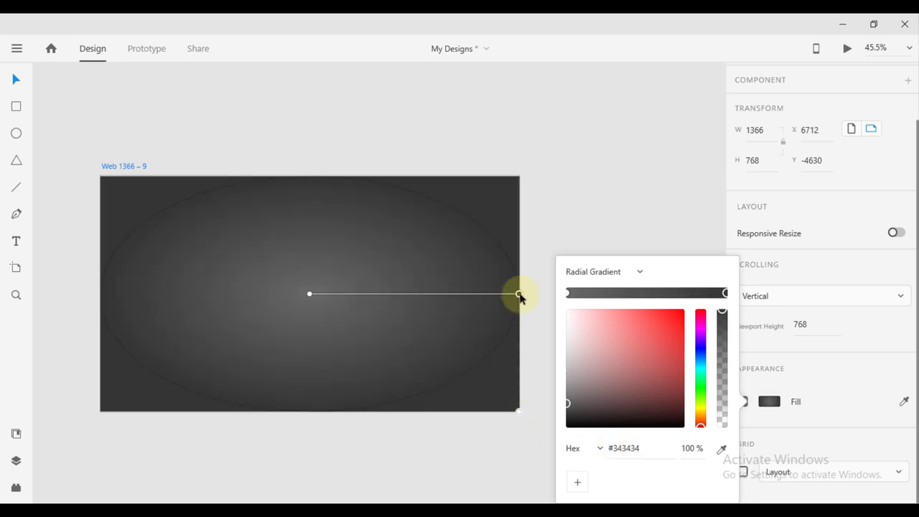
drag(520, 294, 556, 296)
click(556, 295)
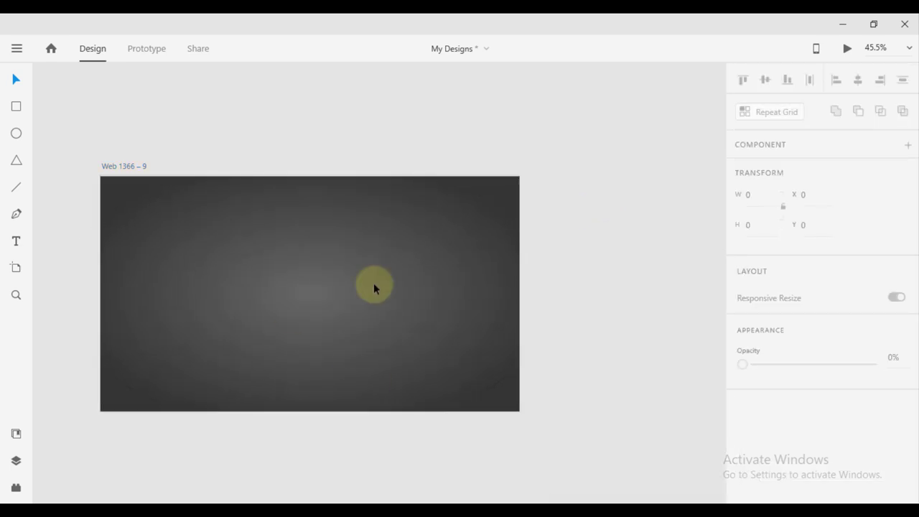
Step: Draw a circle and size it to 580 × 580 px
drag(307, 322, 361, 318)
scroll(361, 318, up, 2)
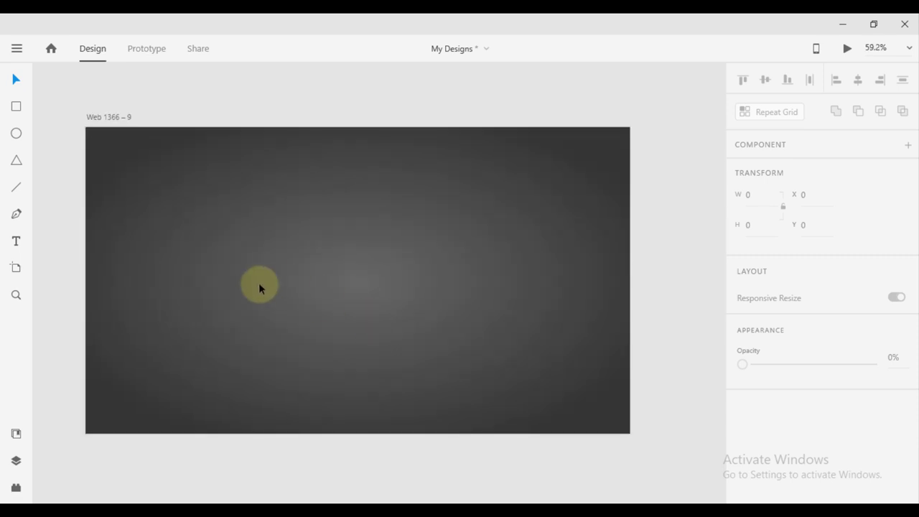
click(20, 135)
drag(320, 215, 413, 309)
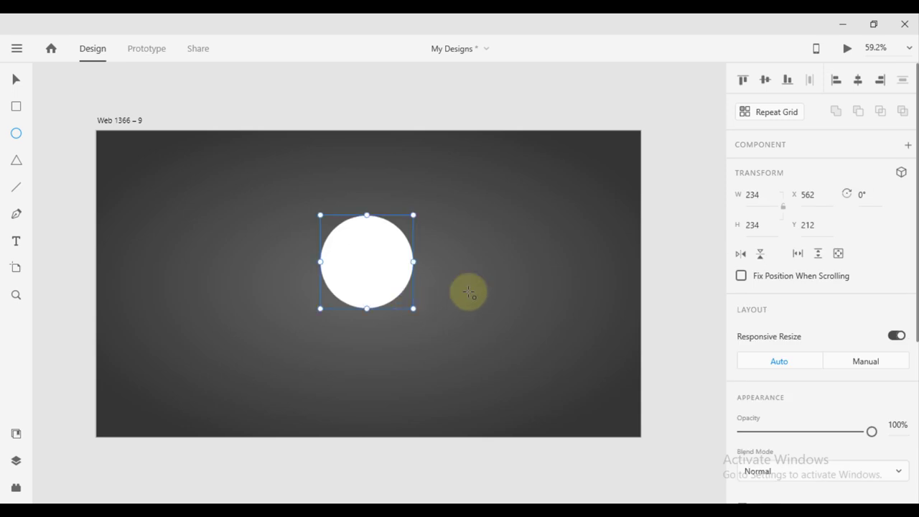
click(754, 193)
key(Return)
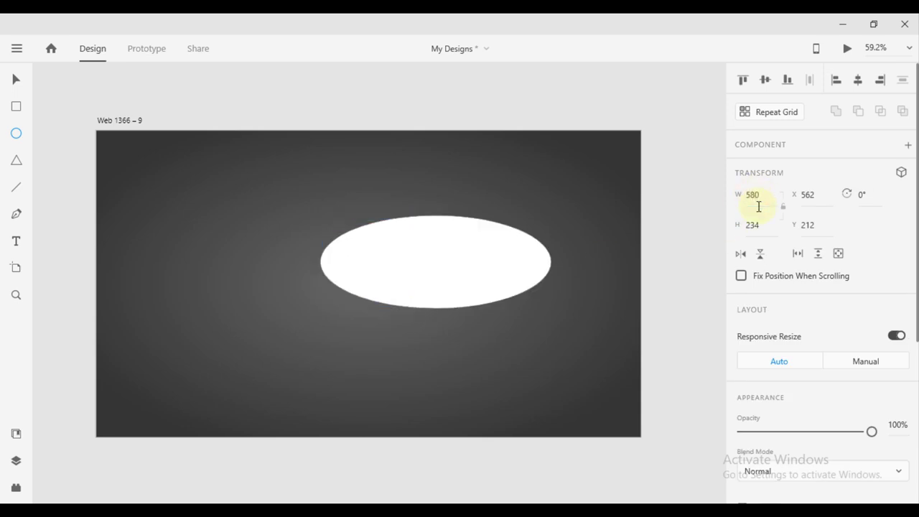
text(580)
key(Return)
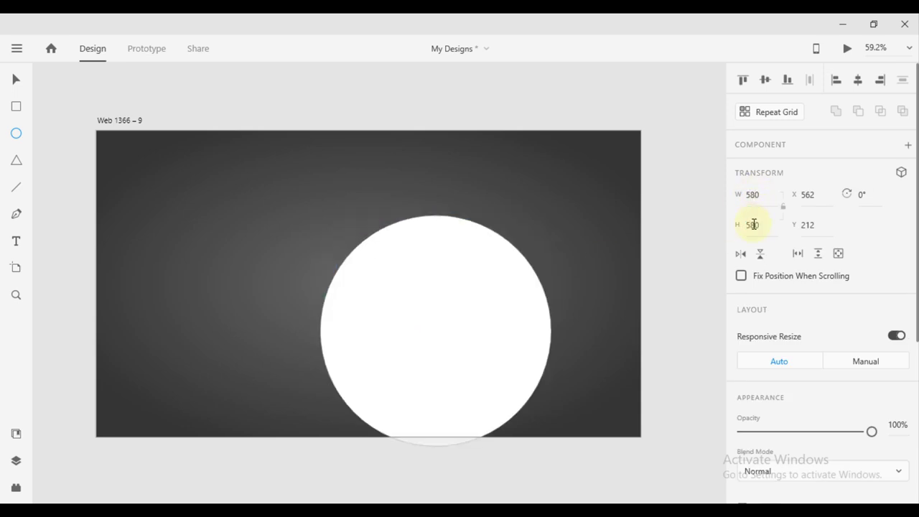
Step: Centre the 580 px circle vertically and horizontally on the artboard
click(486, 175)
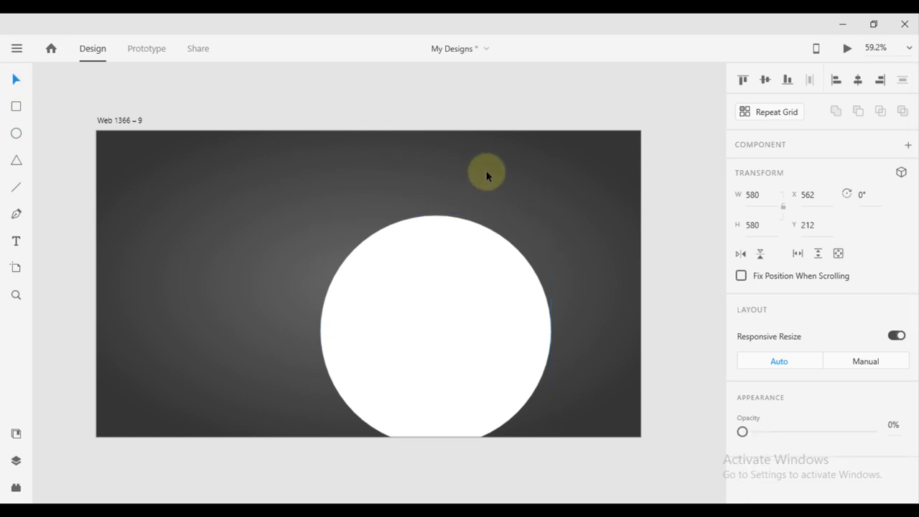
click(499, 267)
click(767, 84)
click(857, 81)
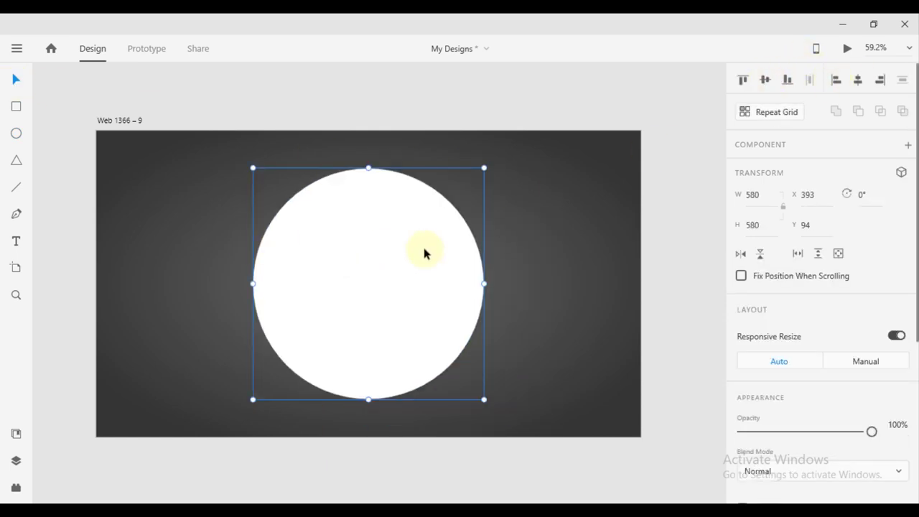
scroll(760, 308, down, 5)
scroll(749, 293, up, 2)
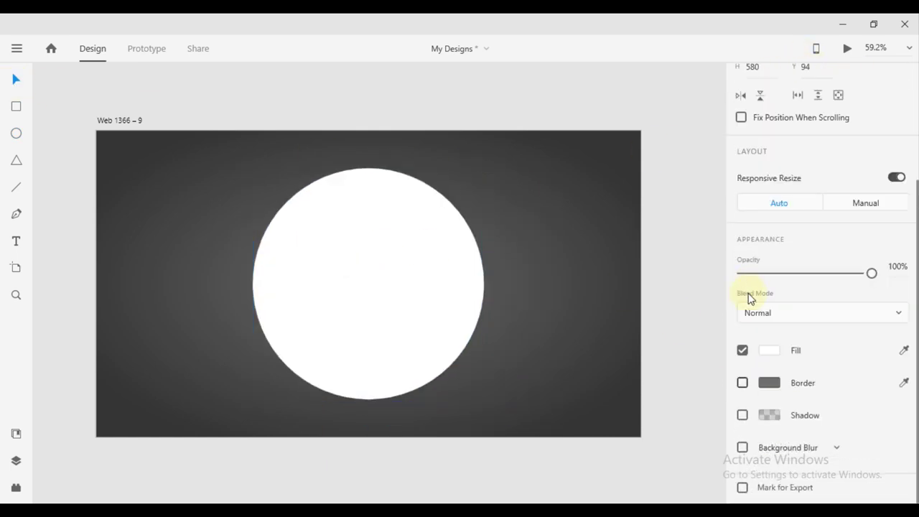
Step: Fill the circle with a radial gradient from mid grey to near-black
click(770, 351)
click(612, 250)
click(599, 312)
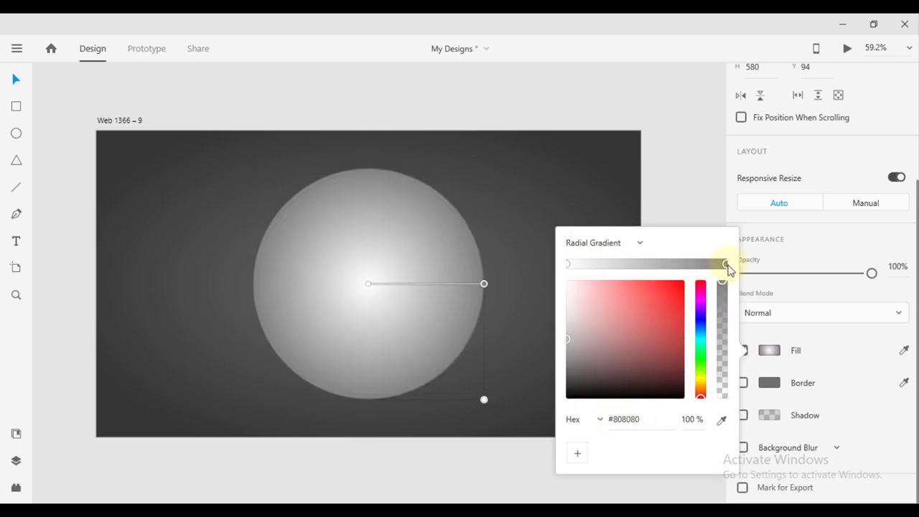
drag(568, 339, 566, 386)
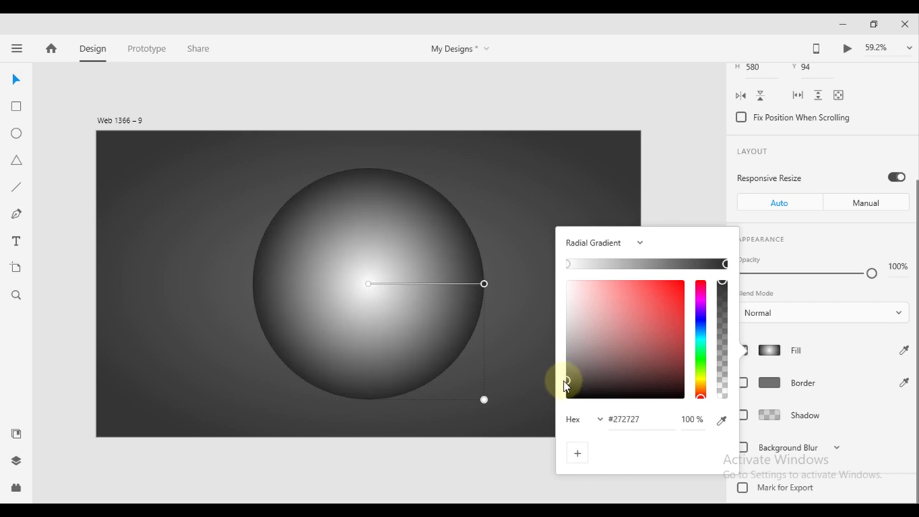
click(569, 265)
drag(570, 289, 563, 357)
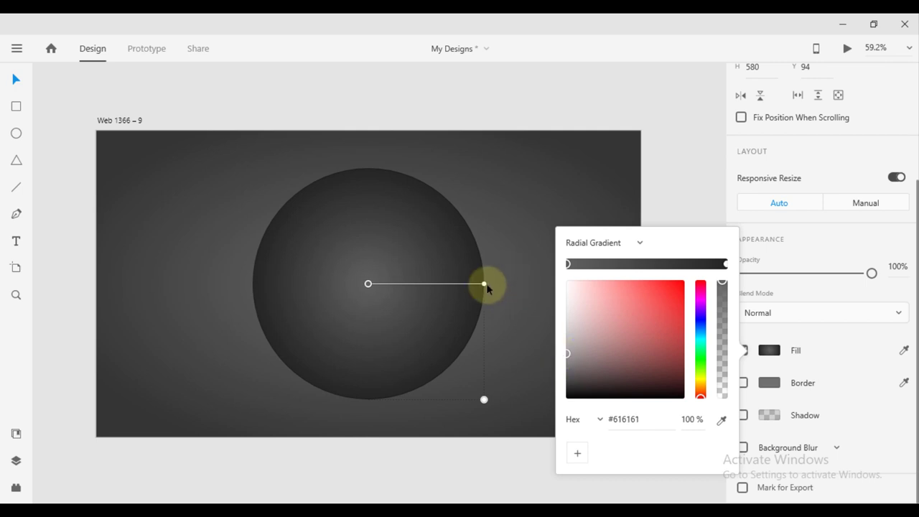
mouse_move(486, 286)
mouse_down()
mouse_move(500, 284)
mouse_move(482, 286)
mouse_up()
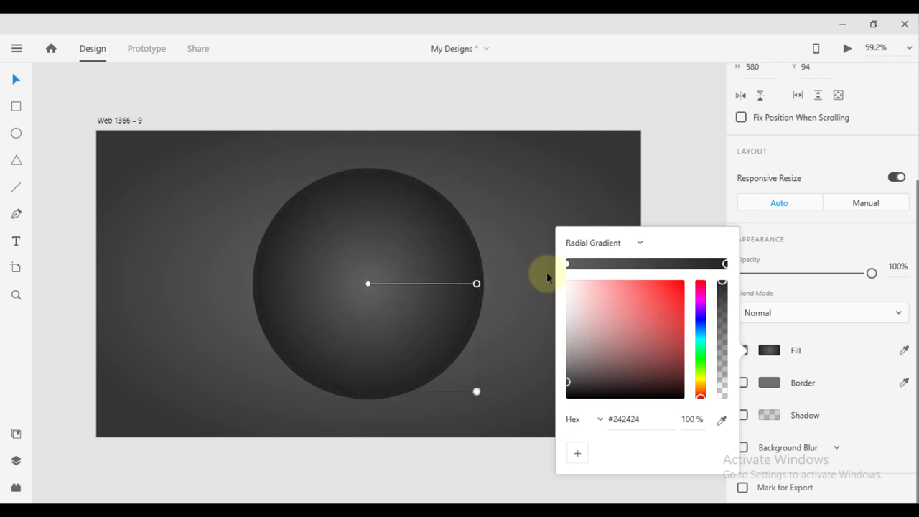
click(510, 272)
Step: Draw a second circle inside the dark circle
click(390, 327)
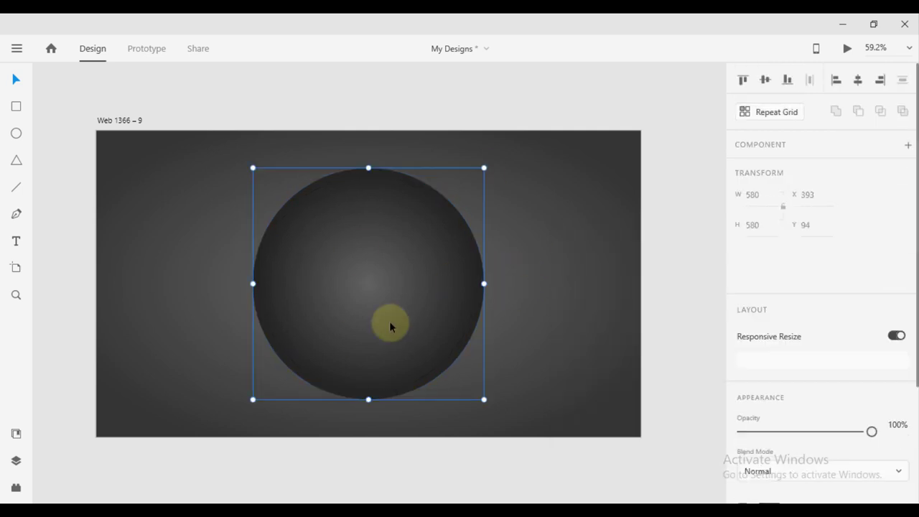
click(23, 133)
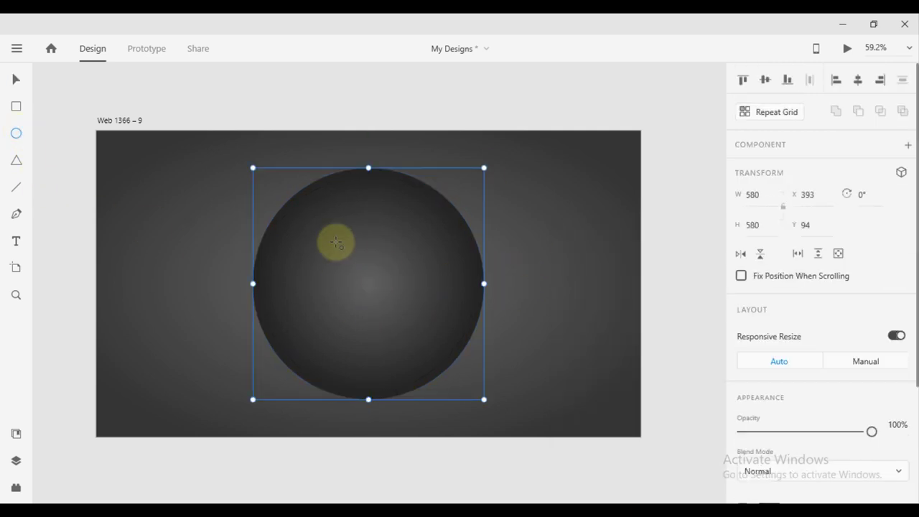
drag(336, 242, 426, 331)
scroll(805, 294, down, 3)
scroll(805, 294, down, 2)
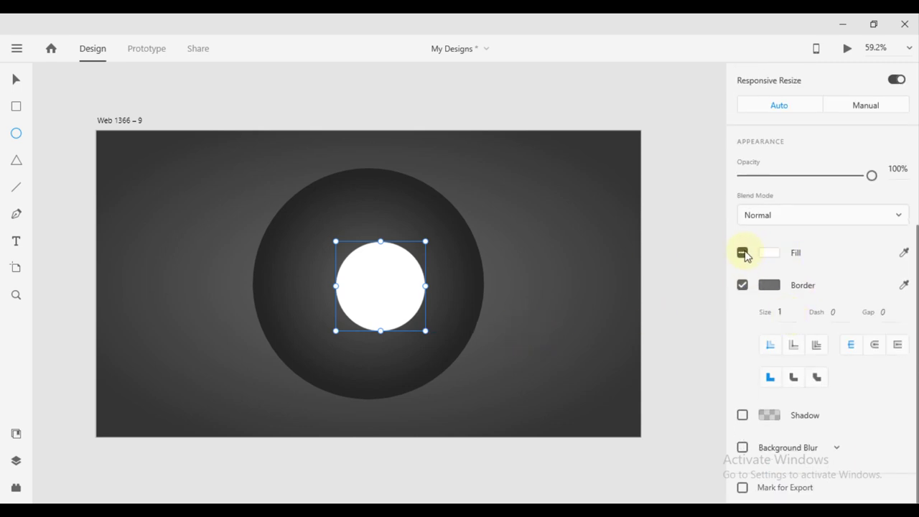
Step: Remove the circle's fill and give it a bright yellow 5 px outline
click(745, 254)
click(770, 285)
drag(701, 307, 701, 295)
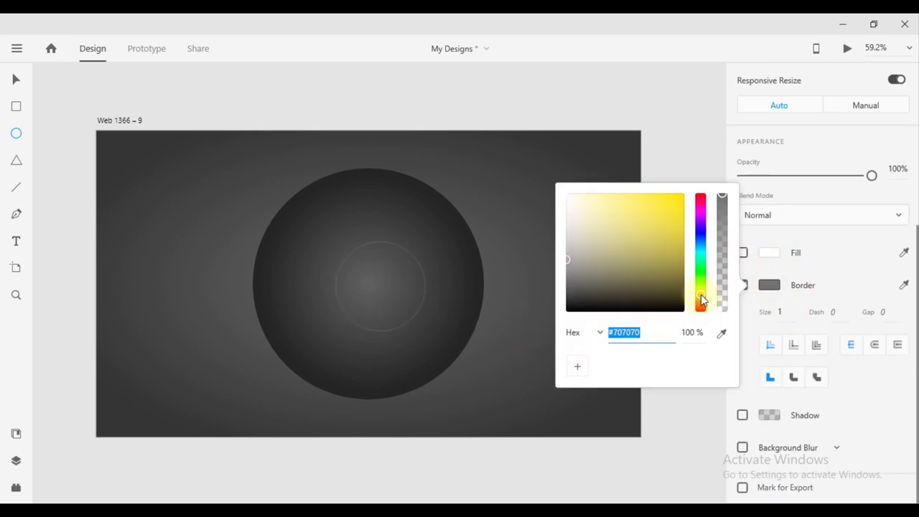
click(679, 205)
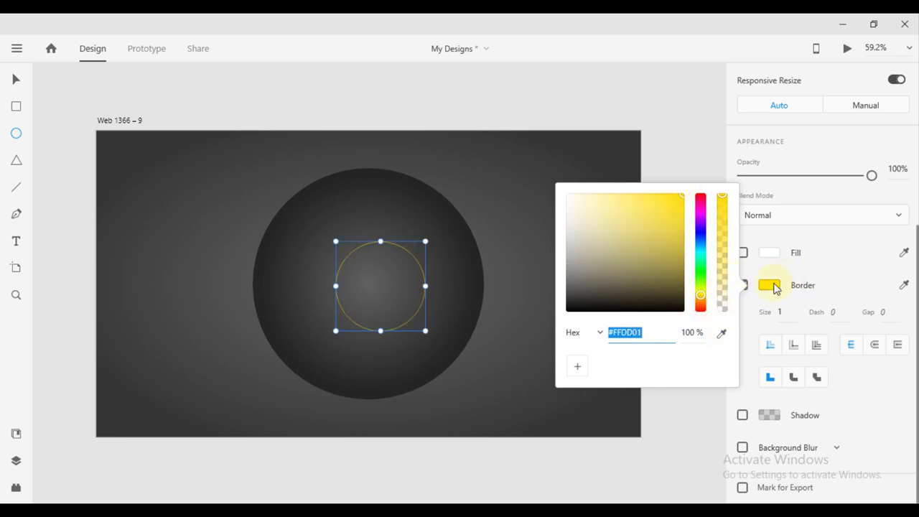
click(786, 309)
text(5)
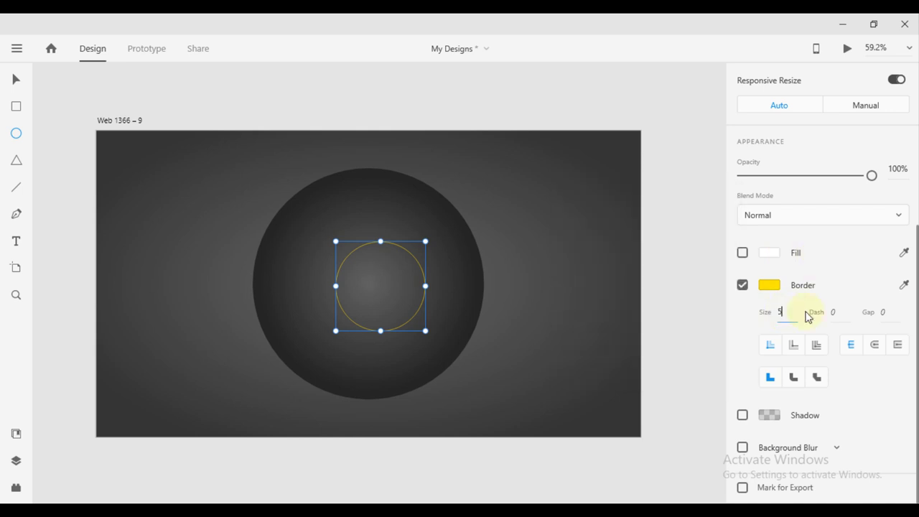
key(Return)
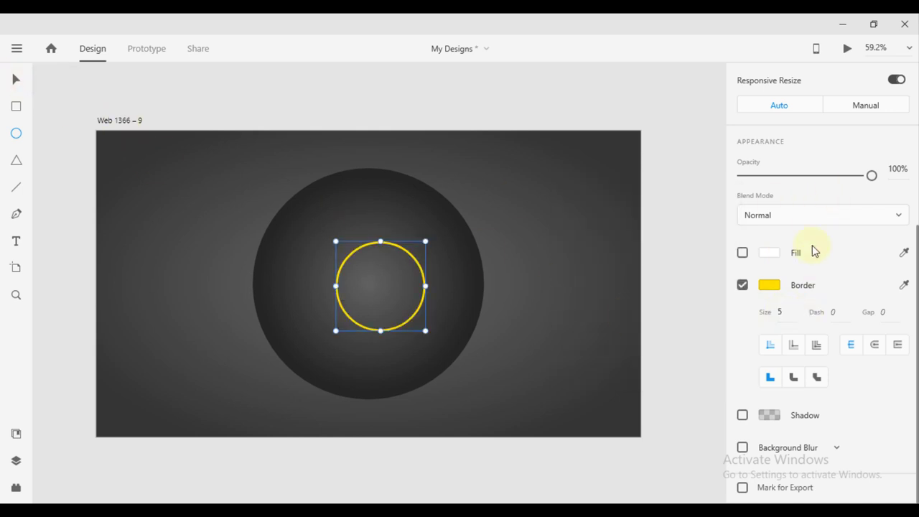
Step: Size the yellow ring to 535 × 535 px and centre it on the artboard
scroll(763, 202, up, 5)
text(535)
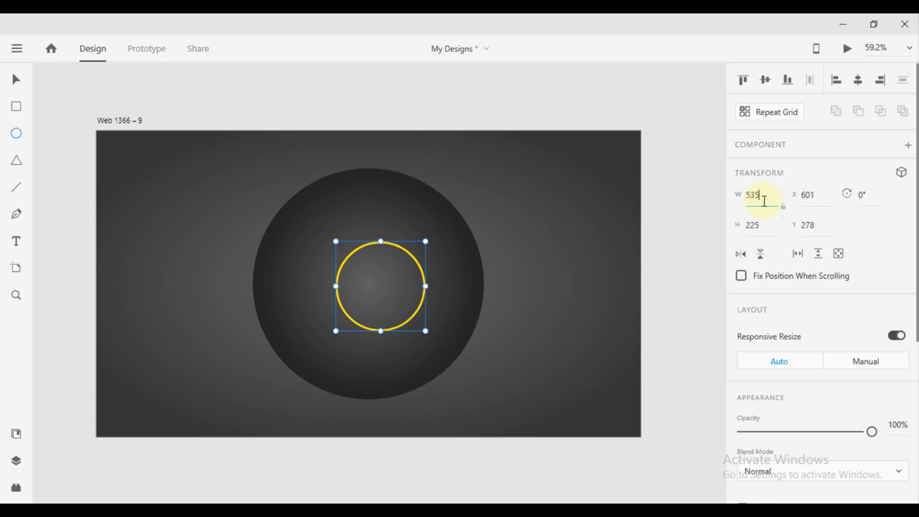
key(Return)
text(53)
key(Return)
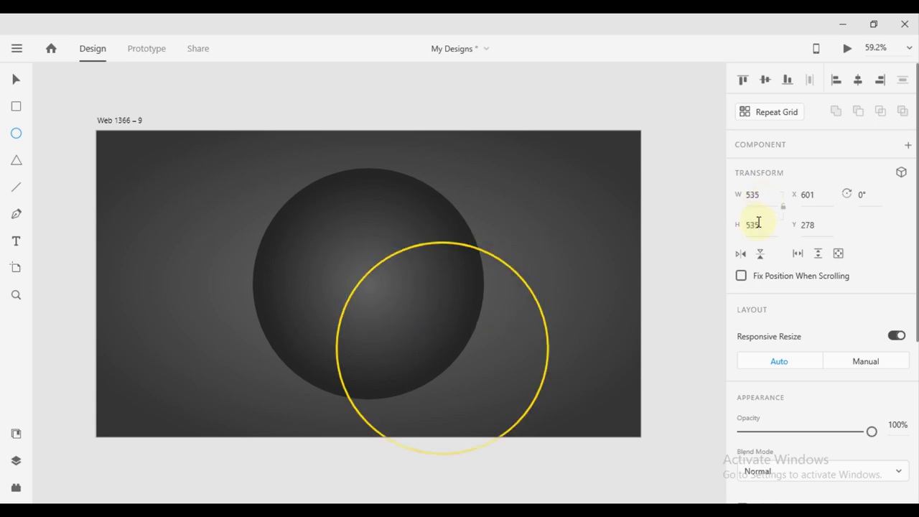
click(766, 80)
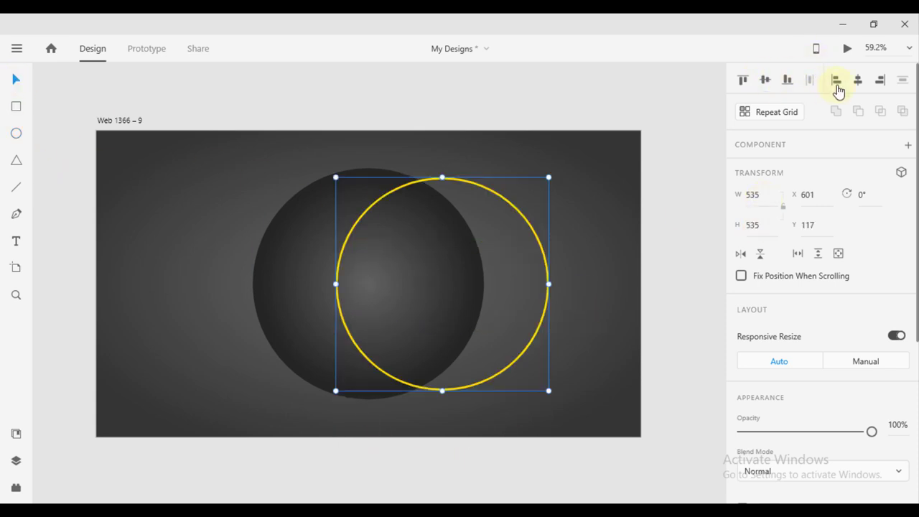
click(858, 79)
click(483, 295)
Step: Give the 580 px circle a 10 px border sampled from the inner ring's yellow
scroll(841, 335, down, 3)
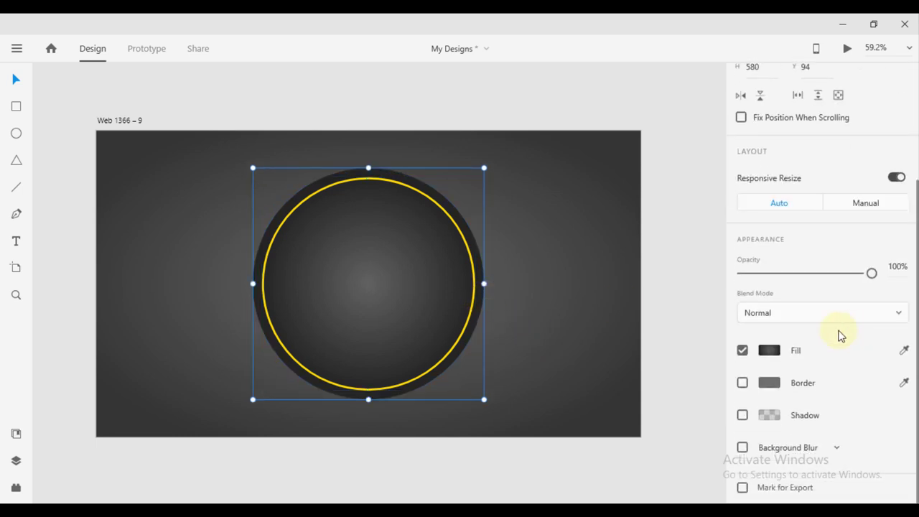
click(743, 383)
click(791, 411)
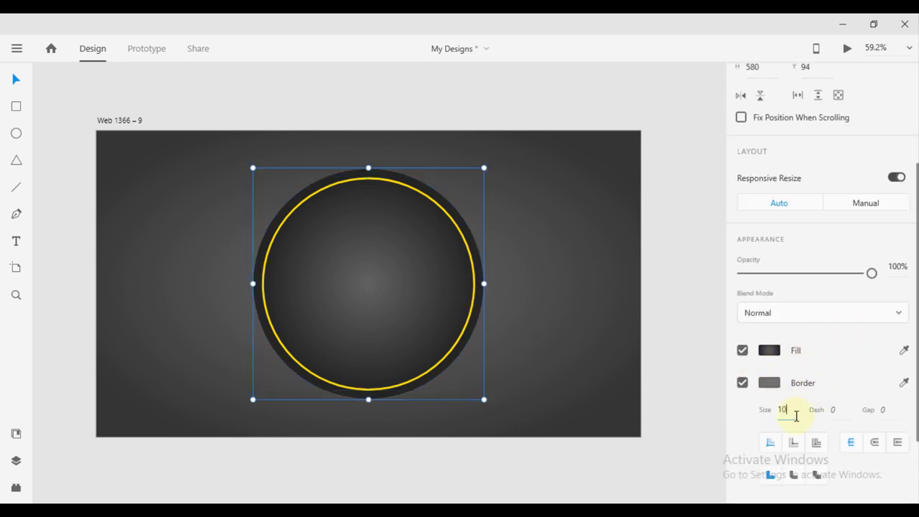
key(Return)
click(904, 384)
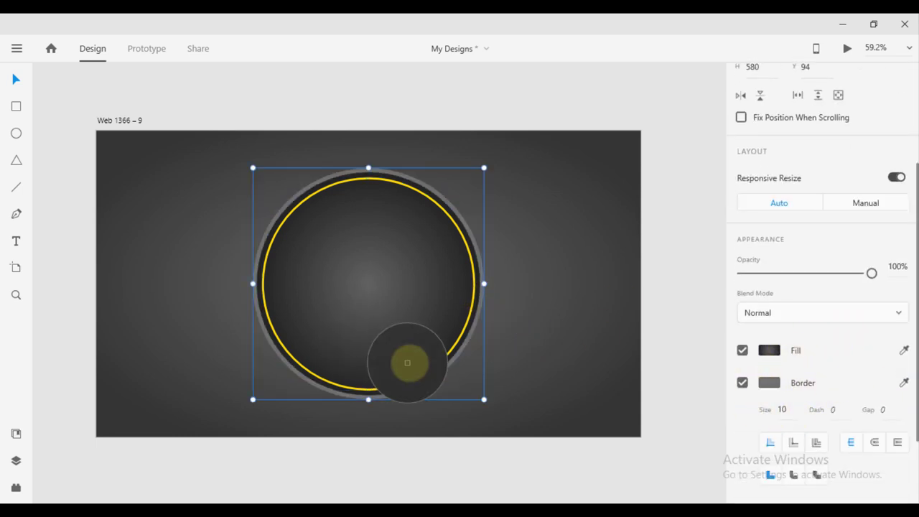
click(435, 363)
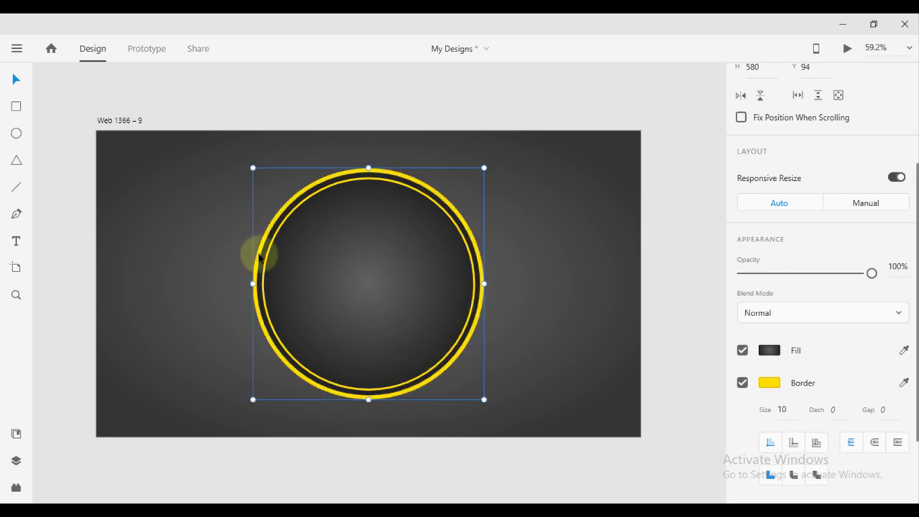
click(20, 161)
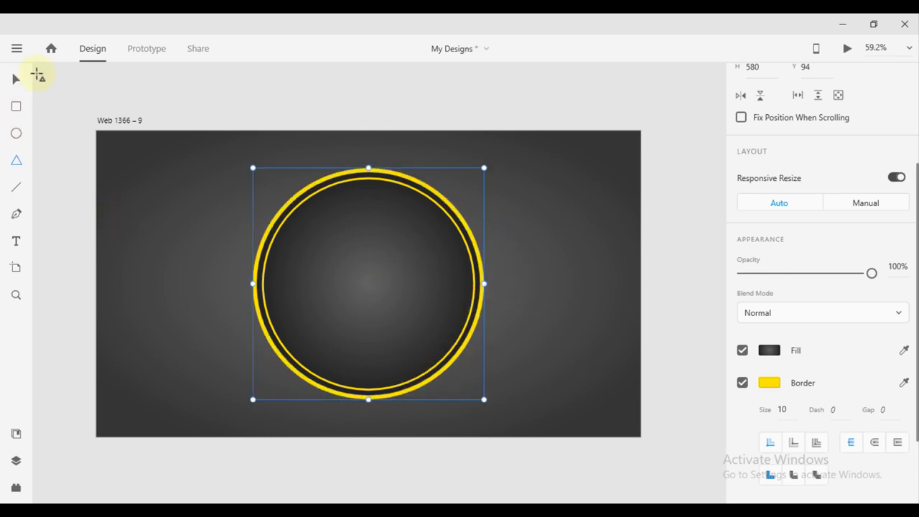
click(455, 253)
click(468, 257)
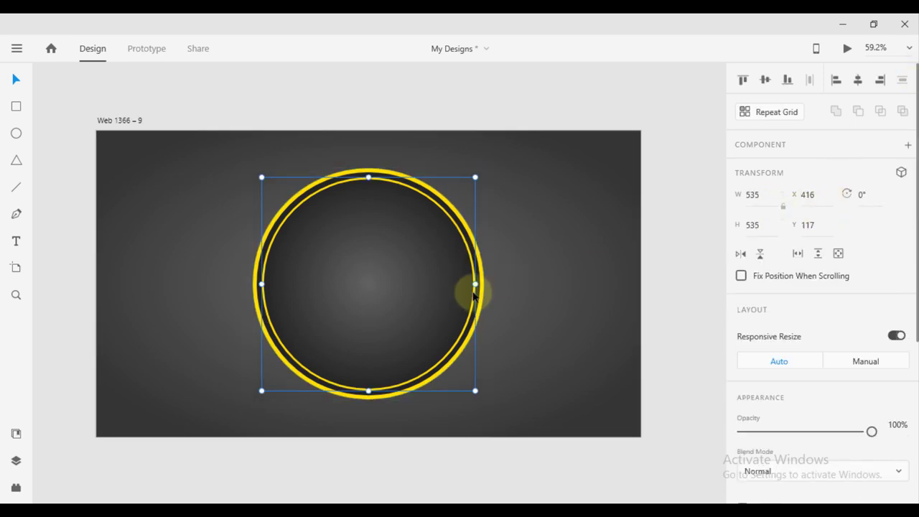
Step: Copy the ringed circle and paste a duplicate in place
right_click(476, 287)
click(506, 98)
right_click(468, 249)
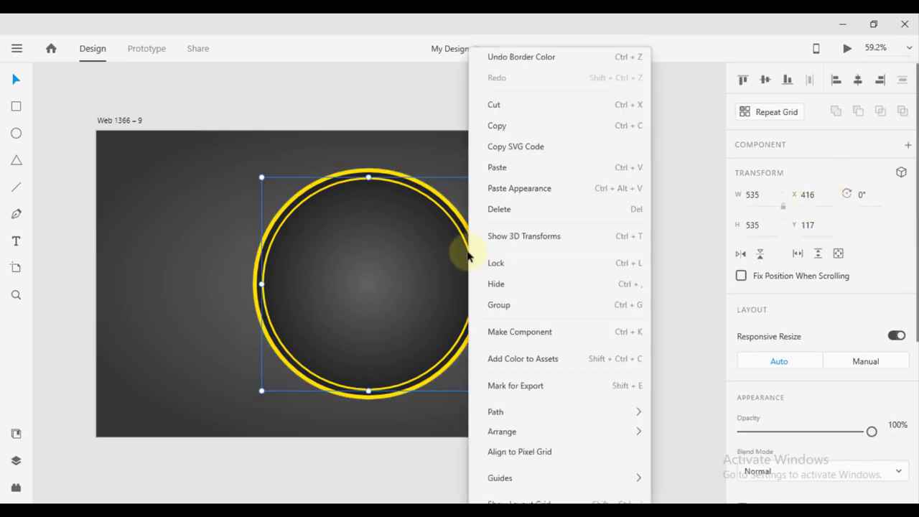
click(499, 137)
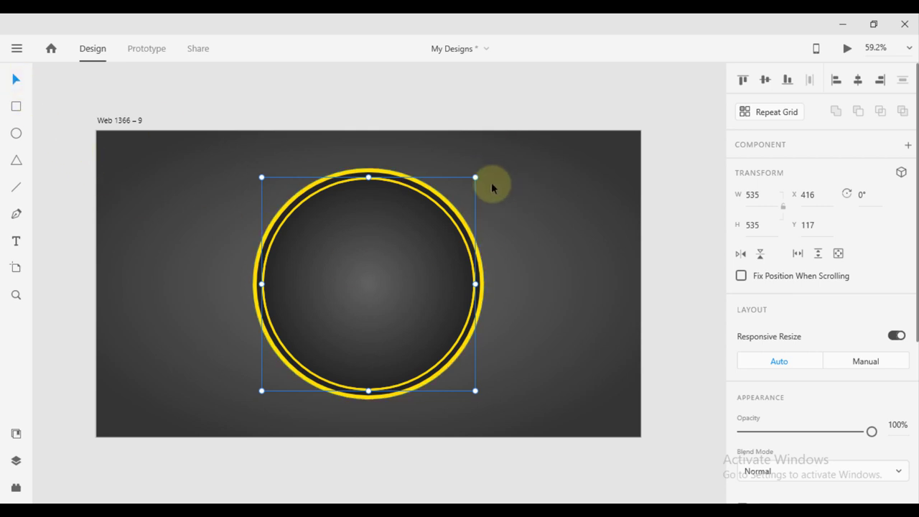
drag(475, 177, 459, 193)
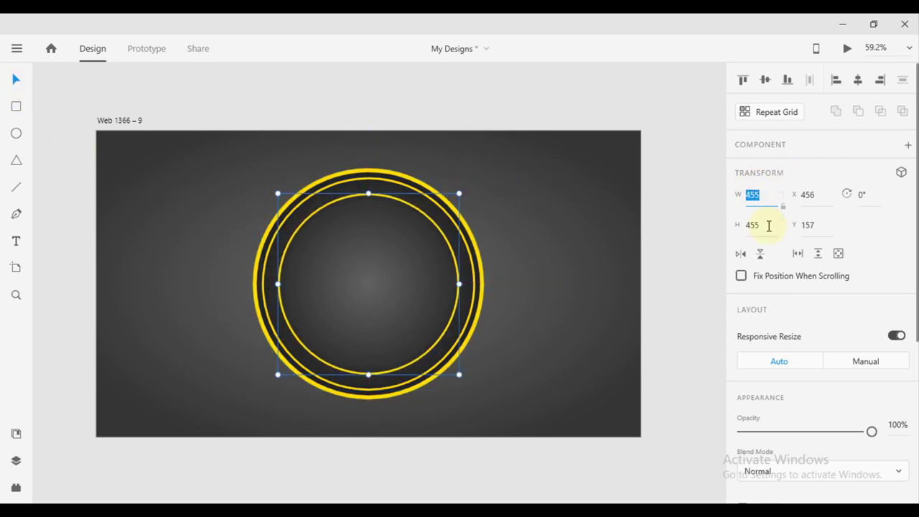
Step: Resize the duplicate to 480 × 480 px and centre it on the artboard
text(480)
key(Return)
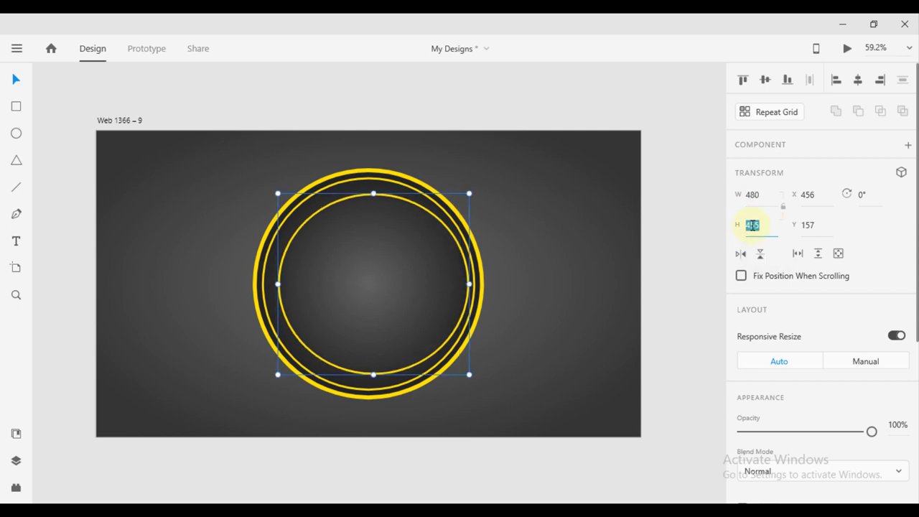
text(480)
key(Return)
click(763, 79)
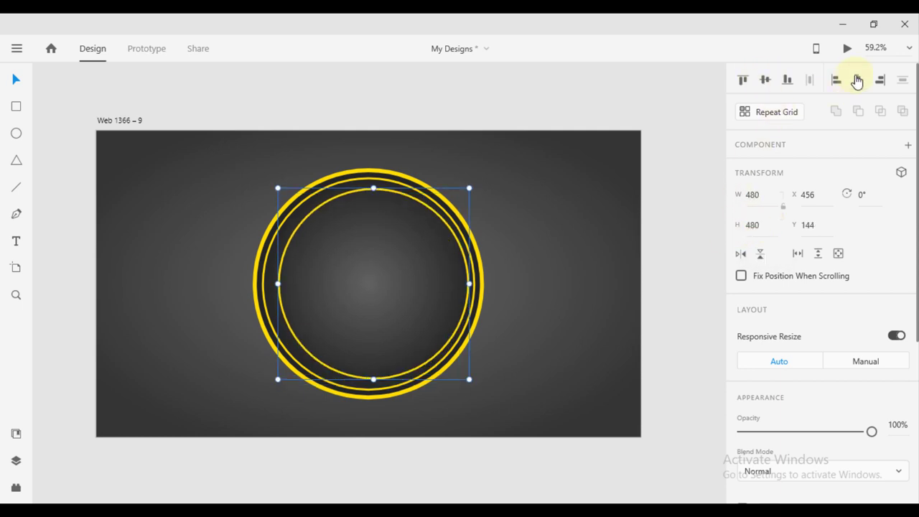
click(857, 80)
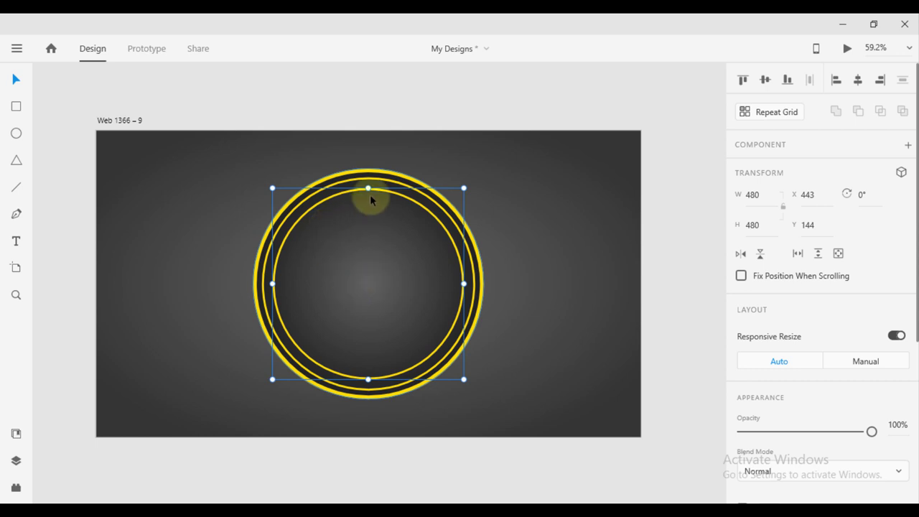
Step: Draw a small white circle at the centre of the rings
click(17, 189)
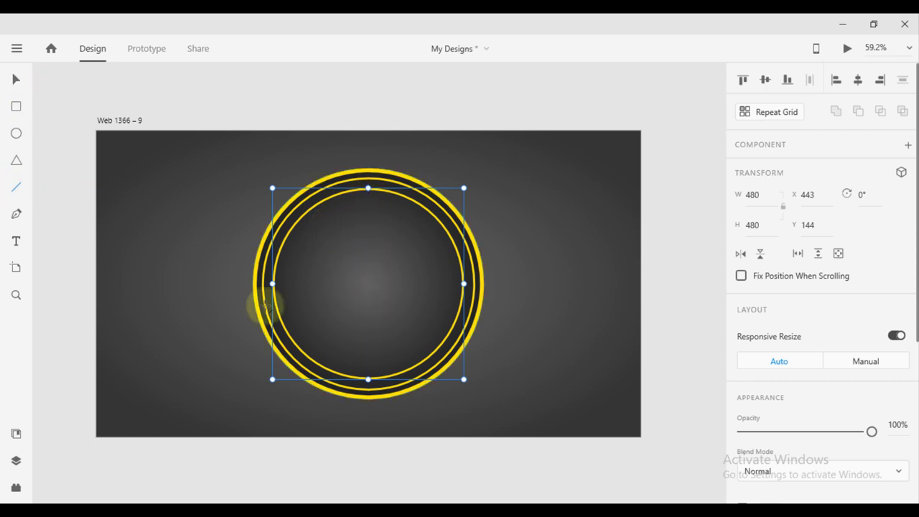
click(16, 134)
drag(361, 263, 392, 293)
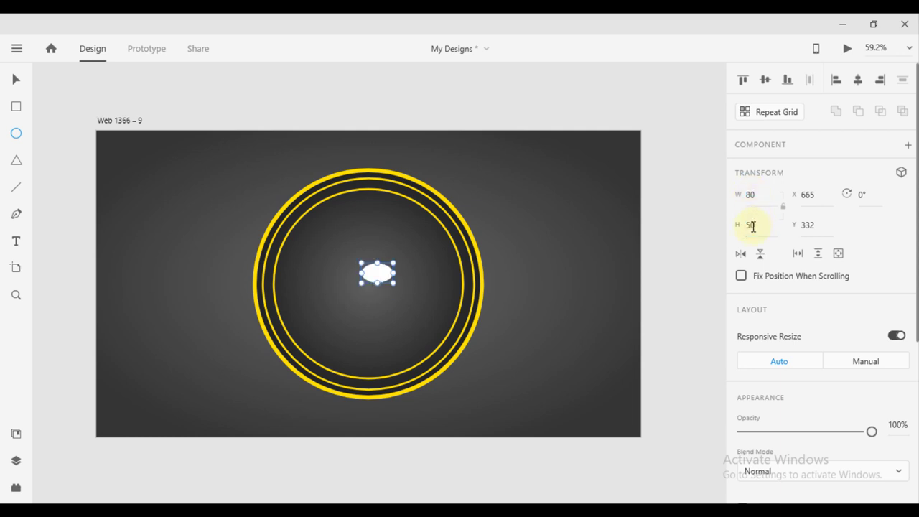
Step: Centre the 80 px white hub on the artboard and remove its border
click(766, 80)
click(858, 80)
scroll(755, 337, down, 4)
click(743, 285)
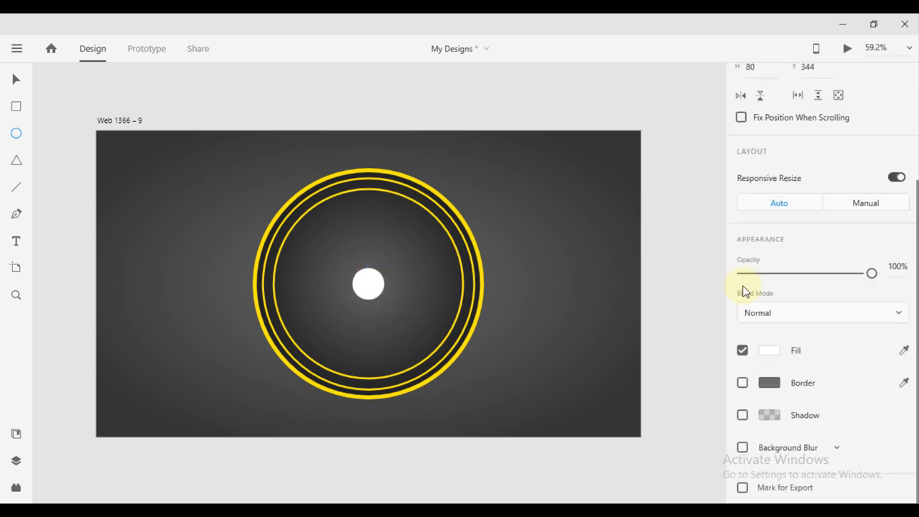
click(15, 79)
click(416, 225)
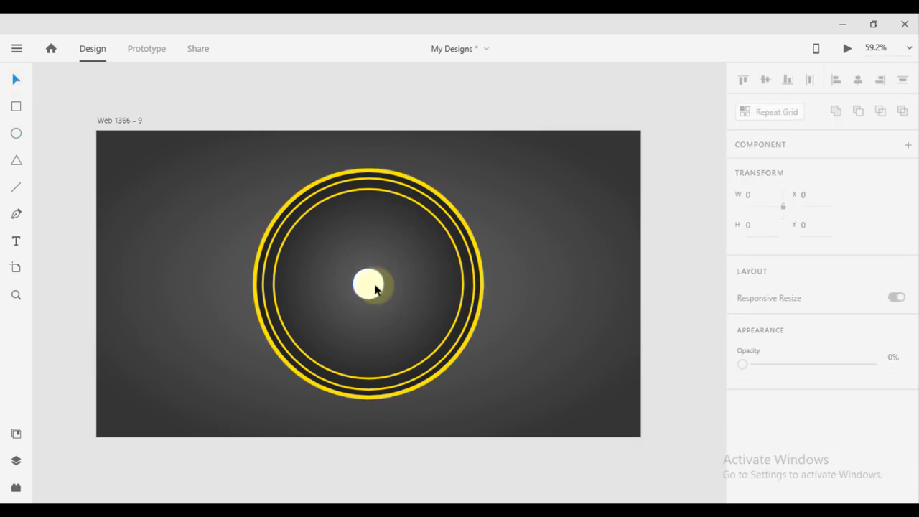
Step: Draw a vertical line from the hub up to the inner ring, then bring up Illustrator
key(l)
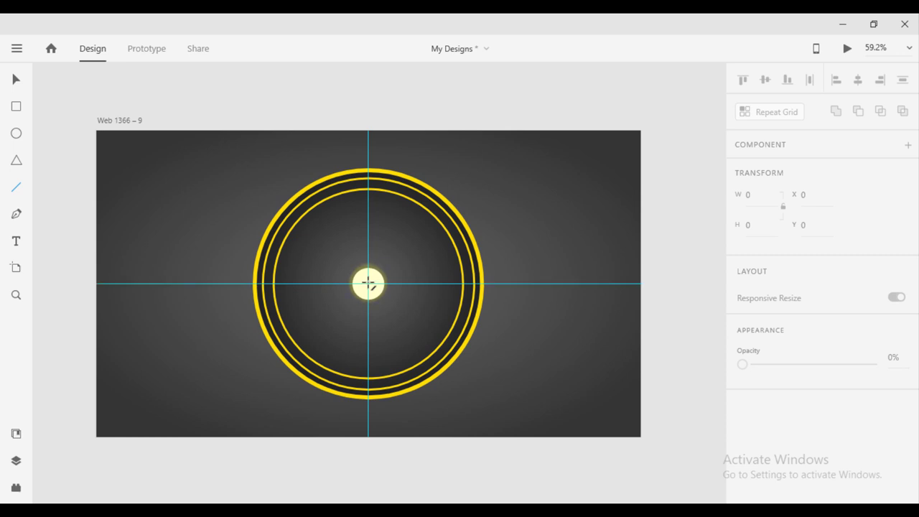
drag(369, 284, 369, 188)
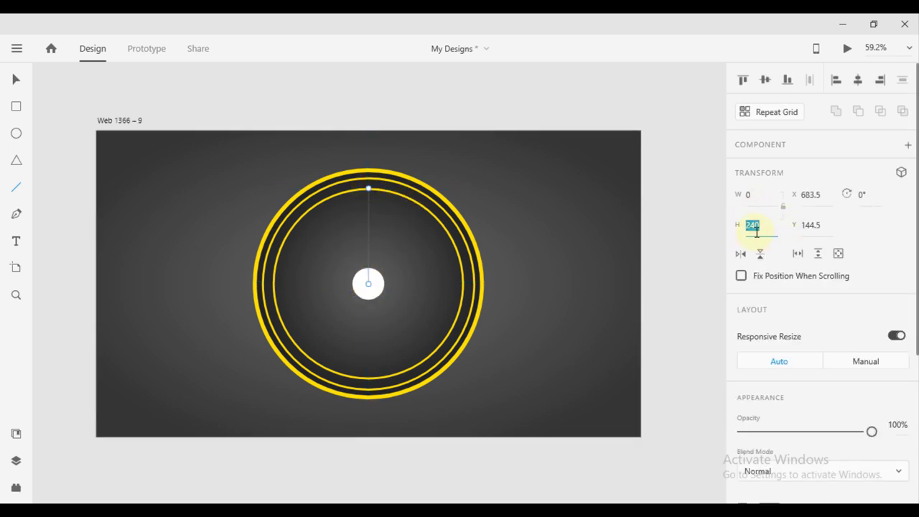
click(265, 511)
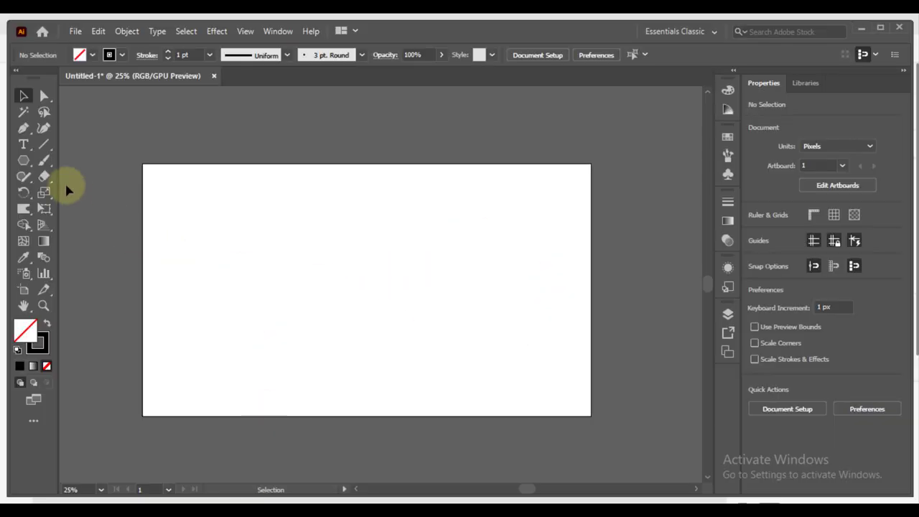
Step: Draw a vertical line and a 60 × 60 px circle at its top
click(44, 144)
drag(344, 231, 344, 305)
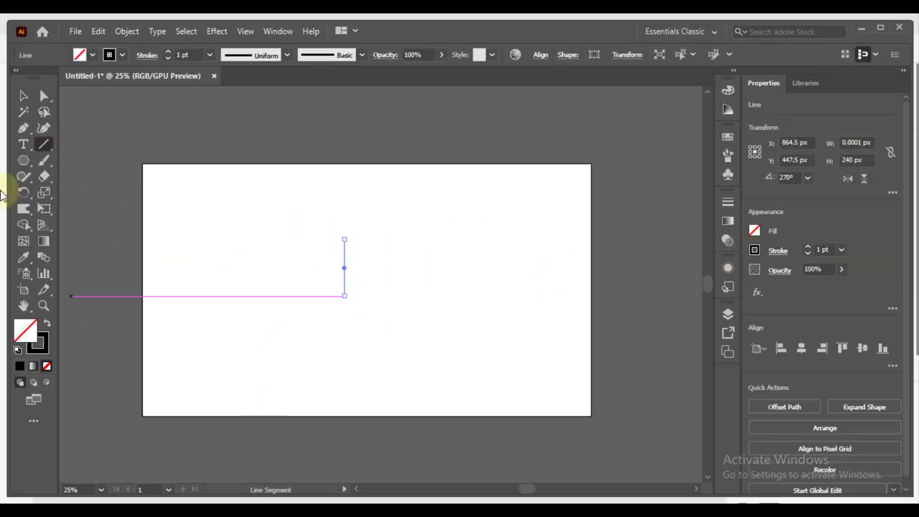
click(24, 161)
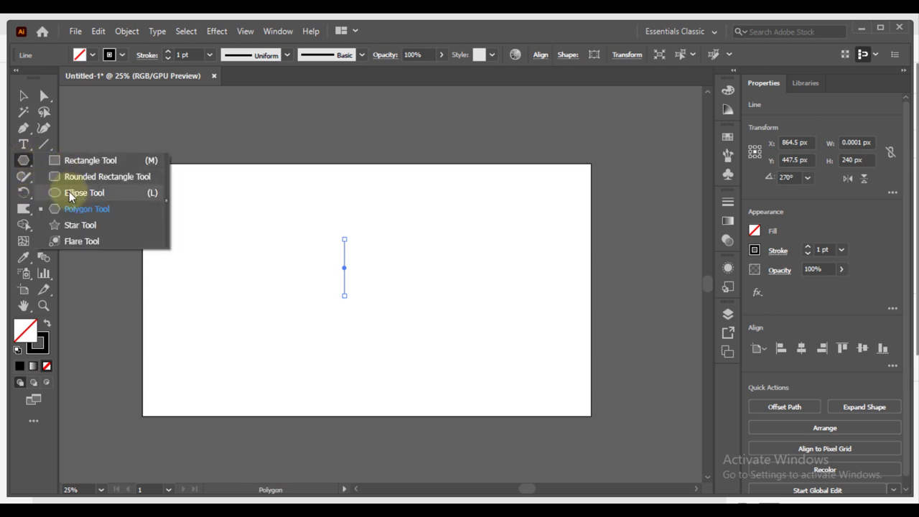
click(79, 191)
scroll(308, 240, up, 2)
drag(368, 226, 392, 253)
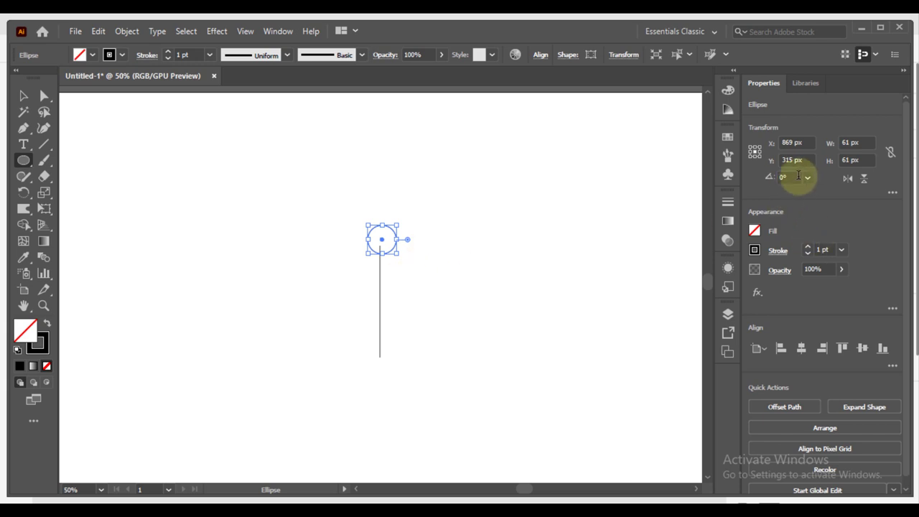
click(851, 143)
text(60)
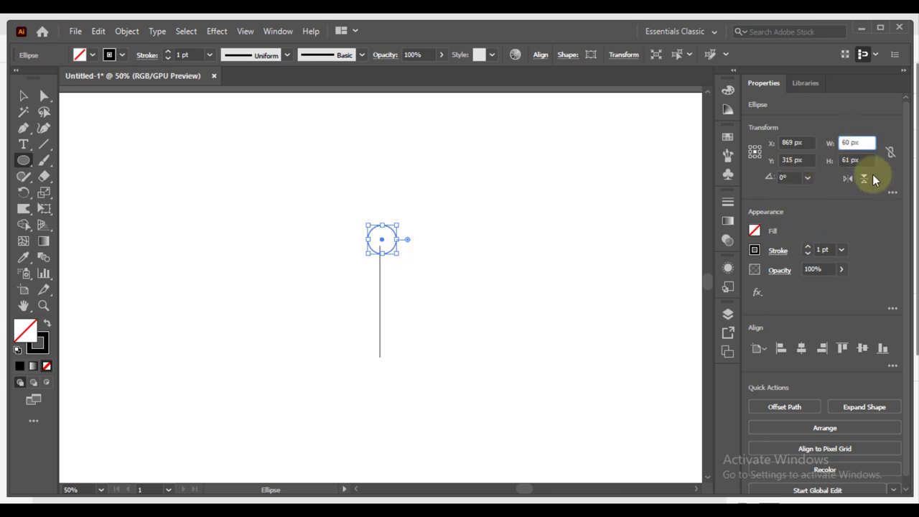
click(849, 159)
text(60)
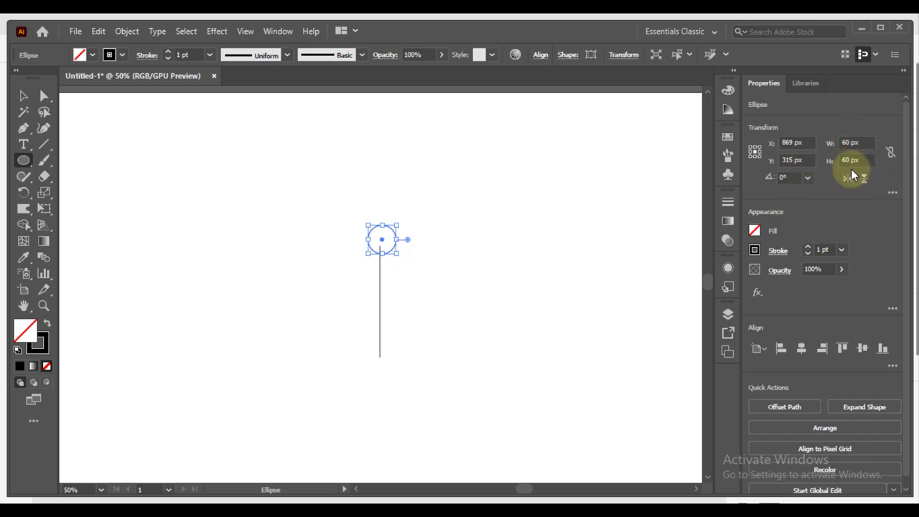
Step: Nudge the line up and align the circle and line on their horizontal centres
click(23, 95)
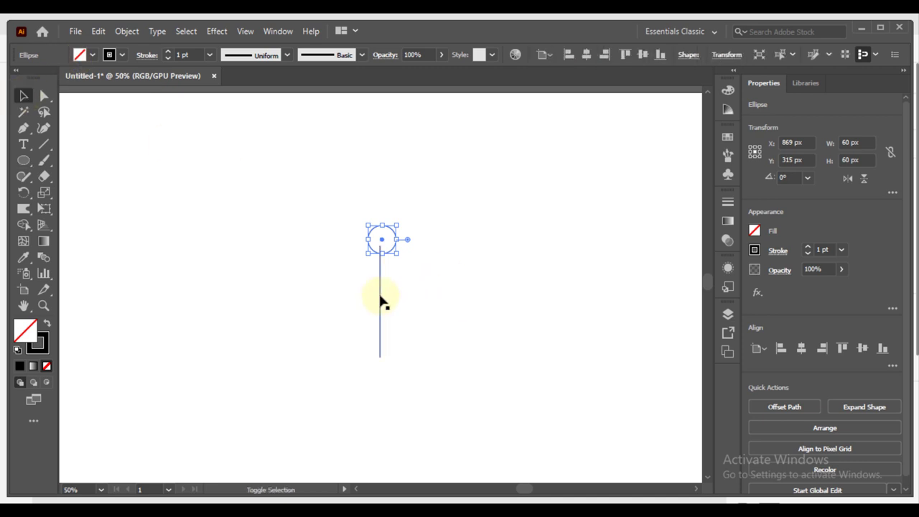
click(383, 301)
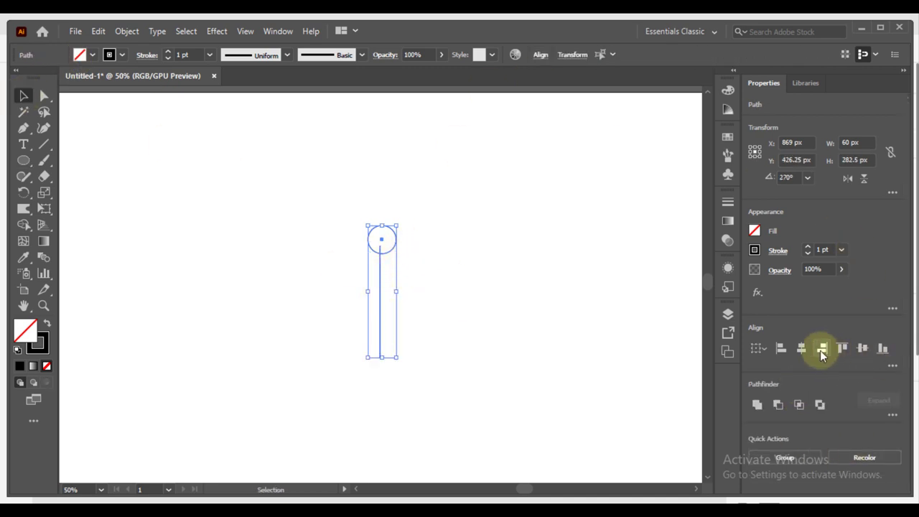
click(455, 293)
drag(381, 295, 383, 287)
drag(333, 208, 456, 383)
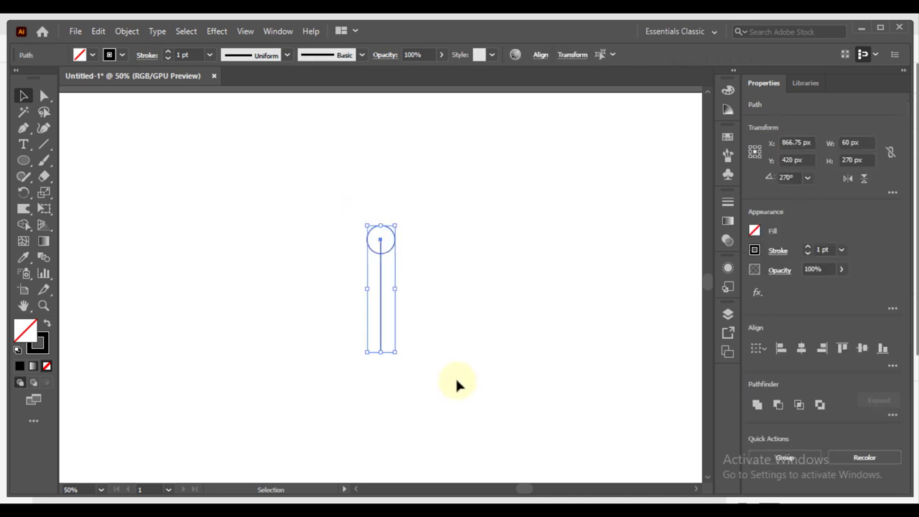
click(795, 352)
click(472, 332)
Step: Group the circle and line into a single object
drag(320, 213, 403, 355)
right_click(379, 227)
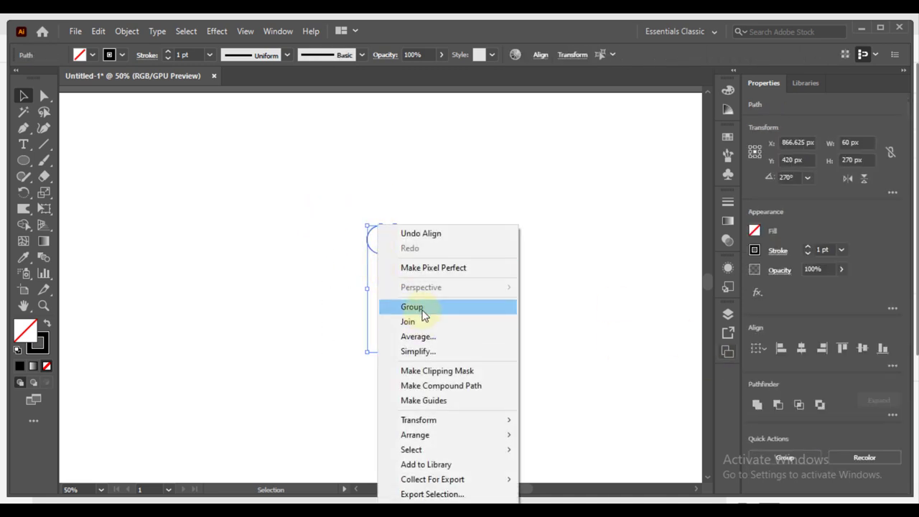
click(424, 307)
click(409, 261)
click(381, 251)
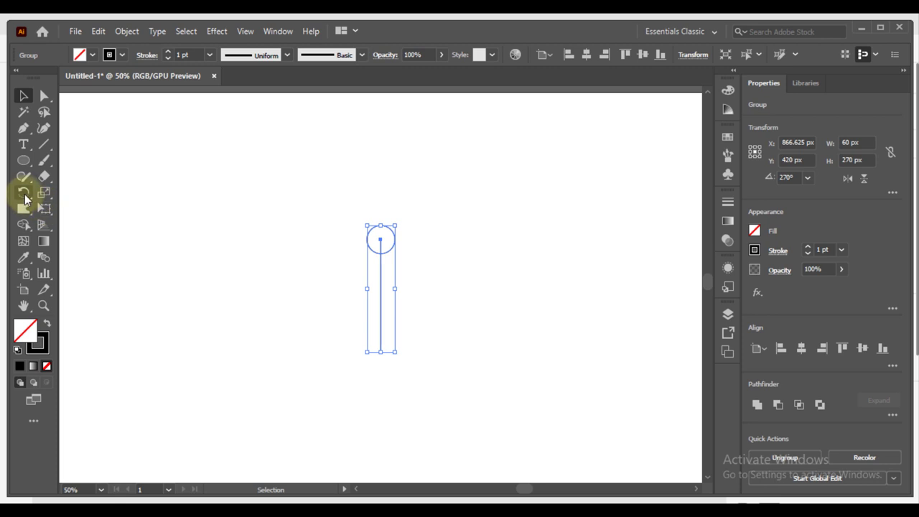
click(24, 194)
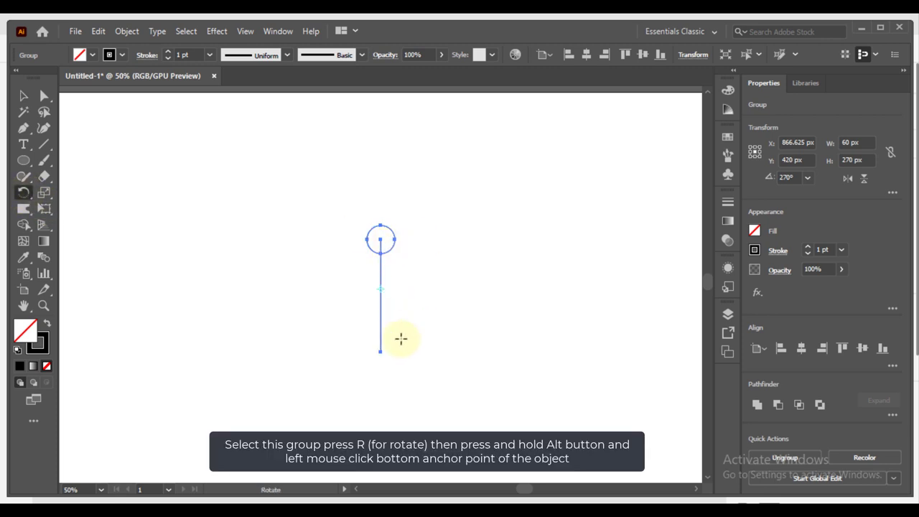
Step: Repeat the spoke around its bottom end in 30° rotated copies to form twelve spokes
alt+click(381, 352)
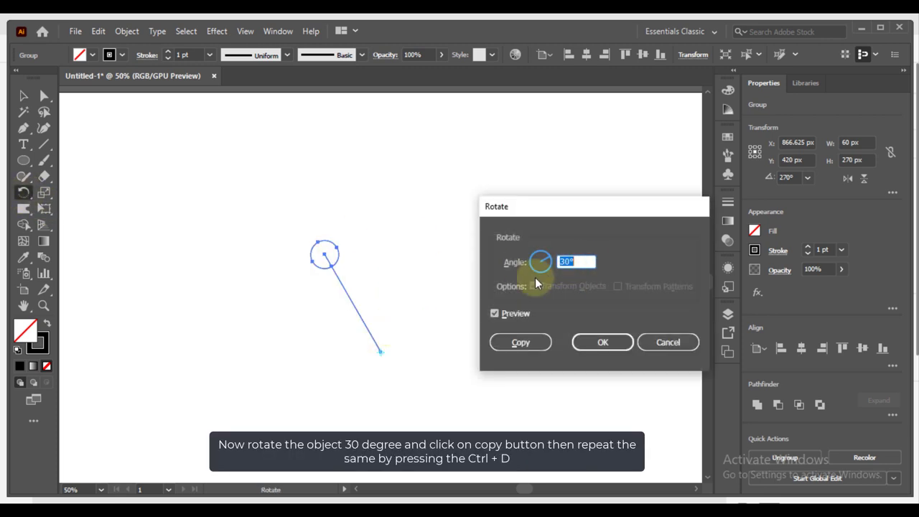
click(520, 342)
key(ctrl+d)
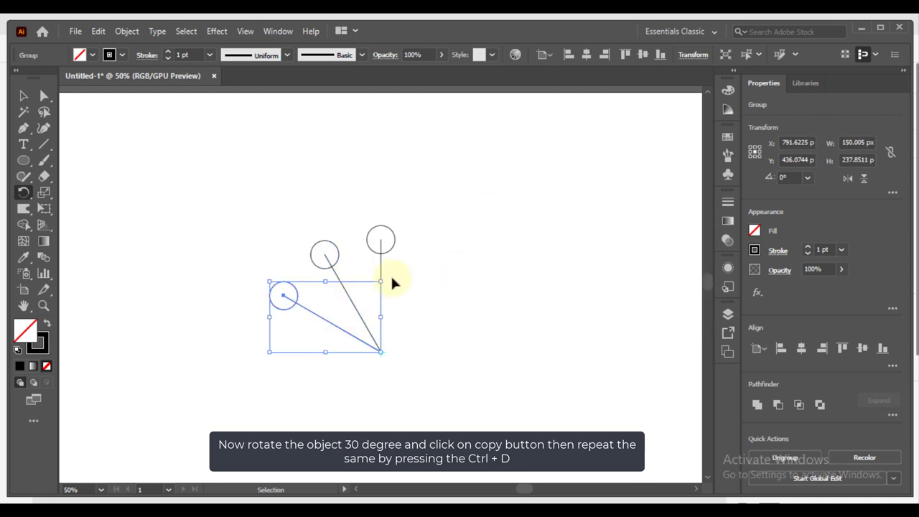
key(ctrl+d)
key(ctrl+d)
key(ctrl+d)
key(ctrl+d)
key(ctrl+d)
key(ctrl+d)
key(ctrl+d)
key(ctrl+d)
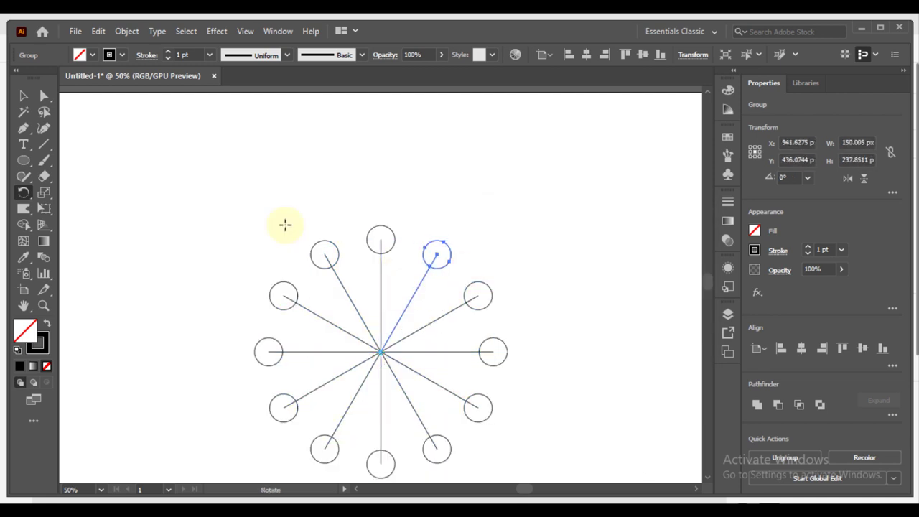
scroll(380, 206, down, 1)
Step: Group the whole twelve-spoke pattern and copy it to the clipboard
click(24, 94)
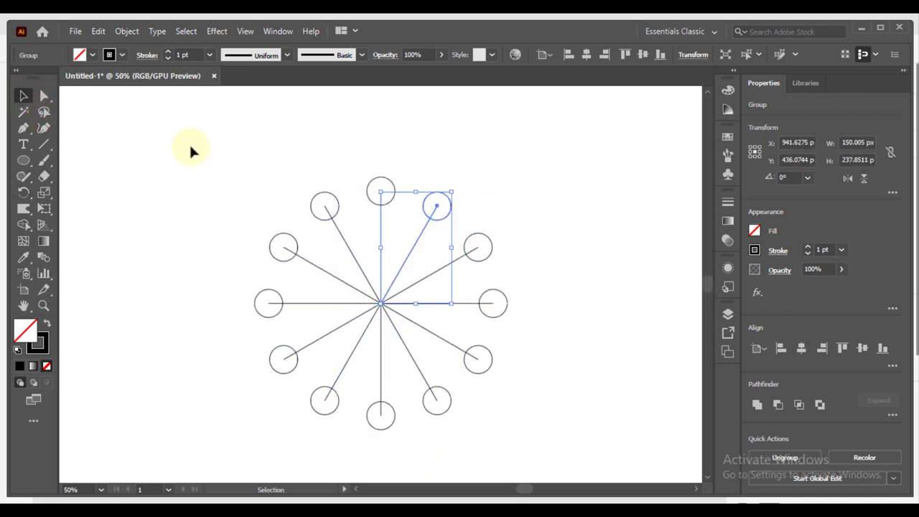
drag(189, 140, 554, 445)
right_click(400, 305)
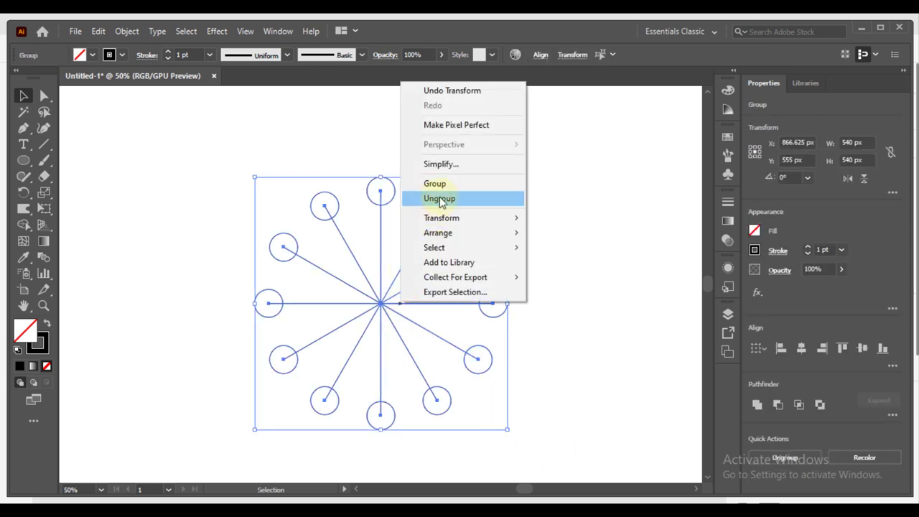
click(431, 183)
right_click(391, 299)
click(99, 30)
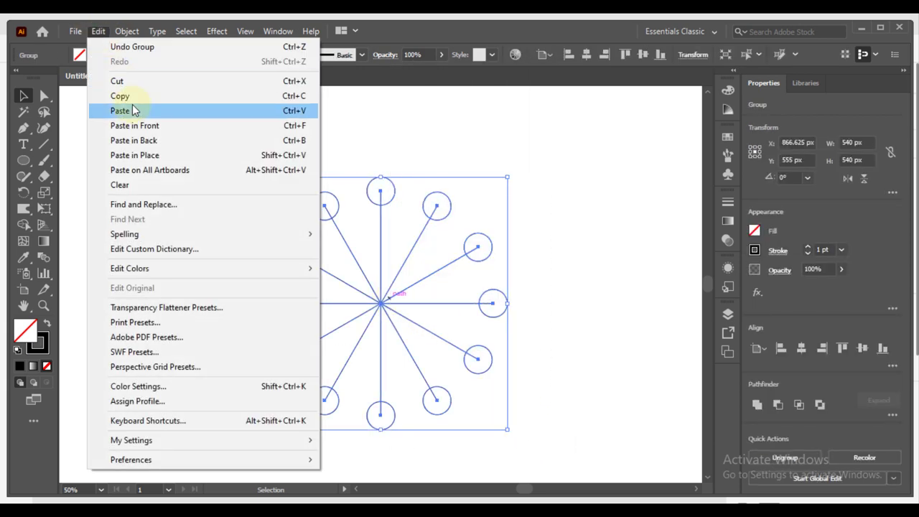
click(127, 93)
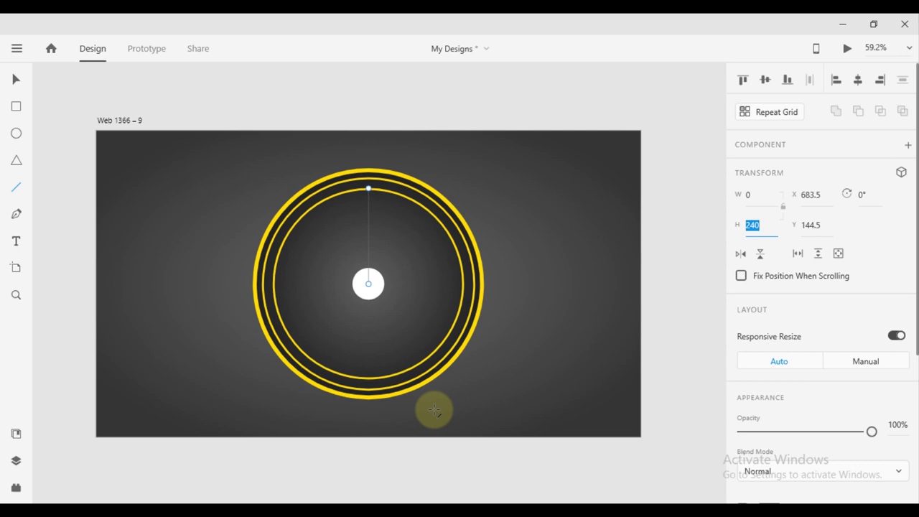
Step: Paste the twelve-spoke pattern onto the Adobe XD dial
right_click(475, 395)
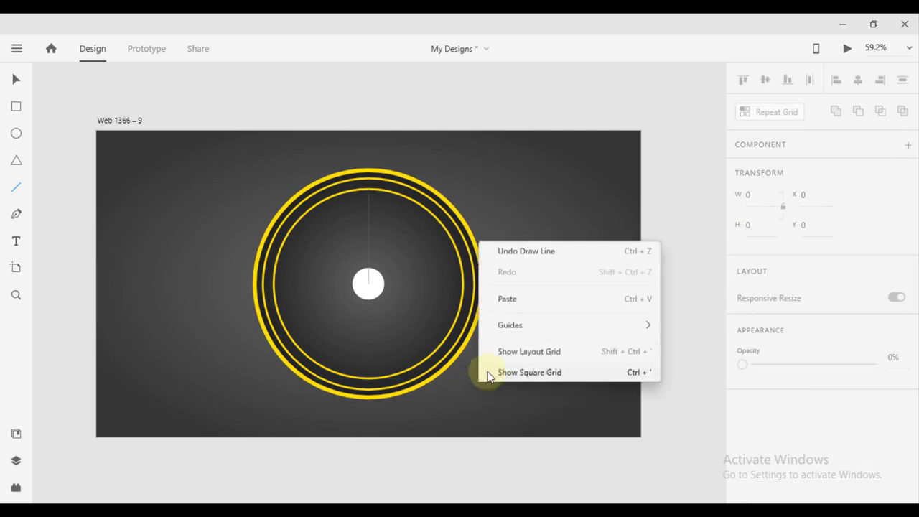
click(515, 296)
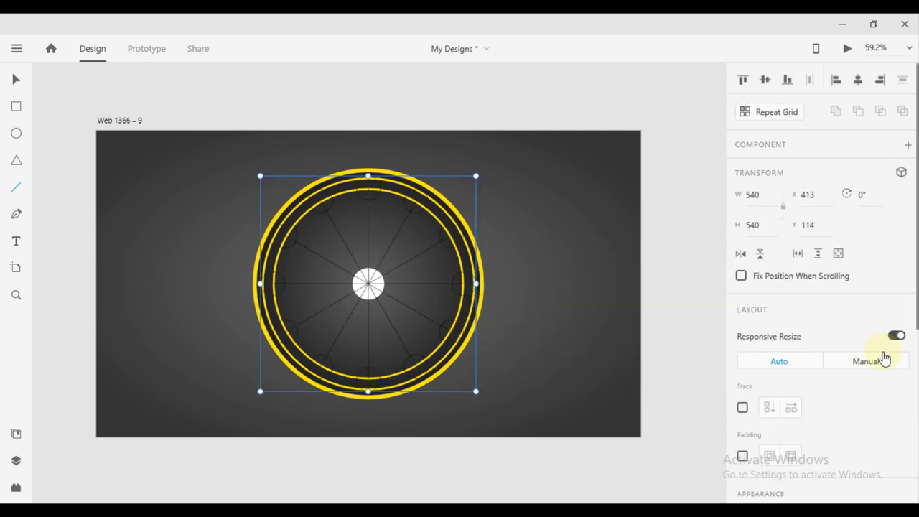
scroll(847, 388, down, 3)
scroll(791, 380, down, 1)
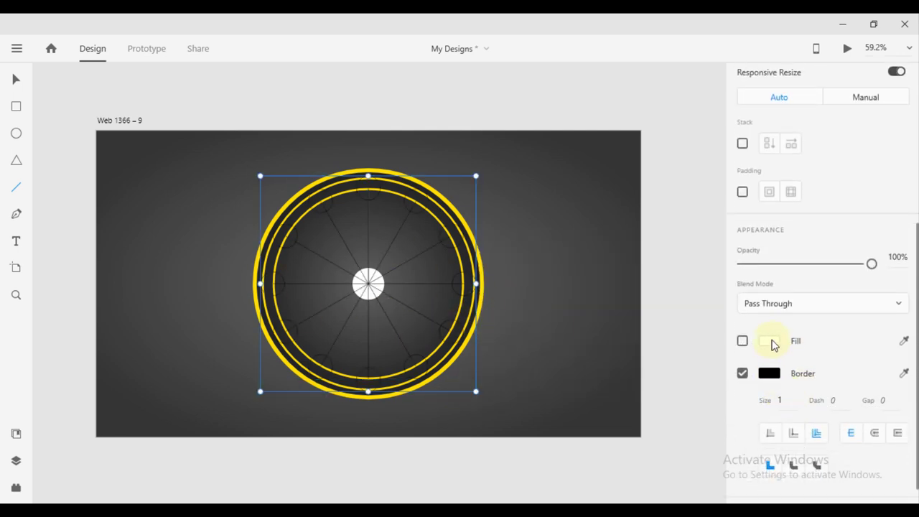
Step: Set the spokes' border colour to #FFFFFF
click(770, 342)
click(770, 374)
text(FFFFFF)
key(Return)
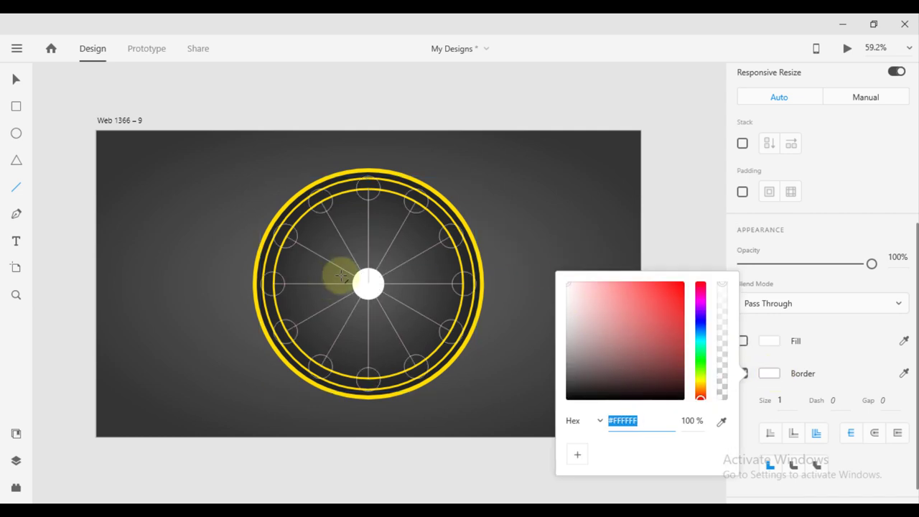
ctrl+scroll(383, 297, up, 1)
click(16, 79)
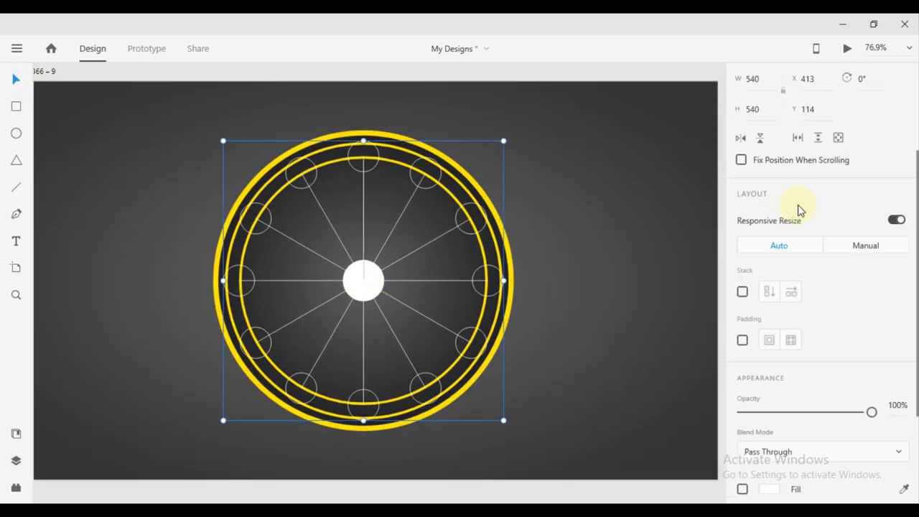
scroll(790, 166, up, 2)
click(691, 236)
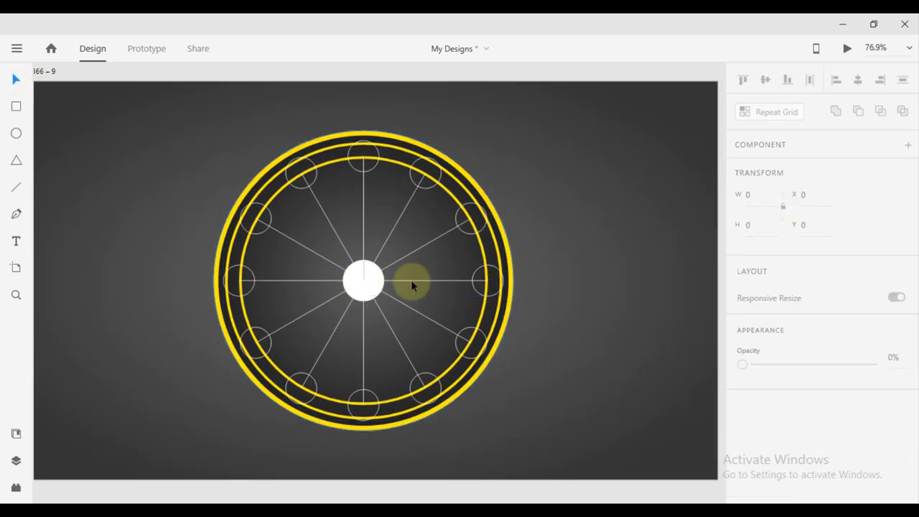
Step: Zoom in on the dial to inspect the white spokes over the rings
ctrl+scroll(365, 287, up, 1)
ctrl+scroll(364, 293, up, 1)
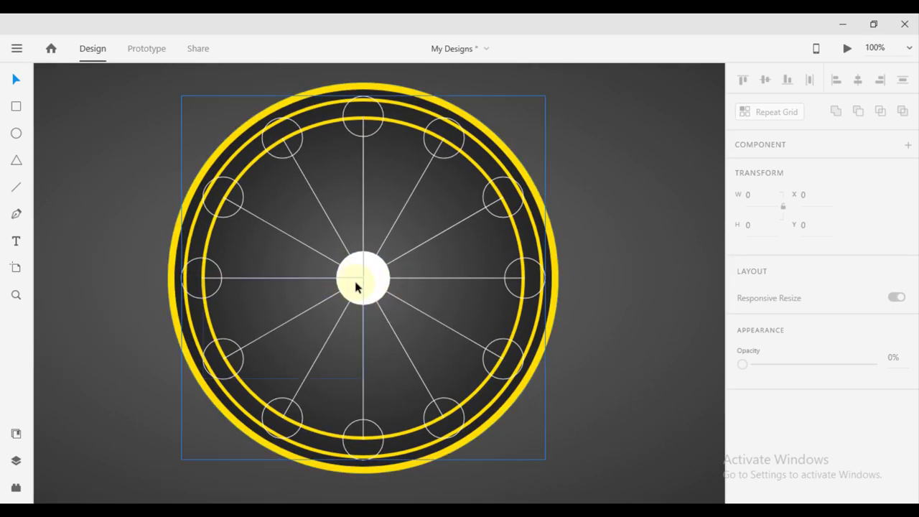
ctrl+scroll(542, 287, up, 2)
ctrl+scroll(517, 283, up, 2)
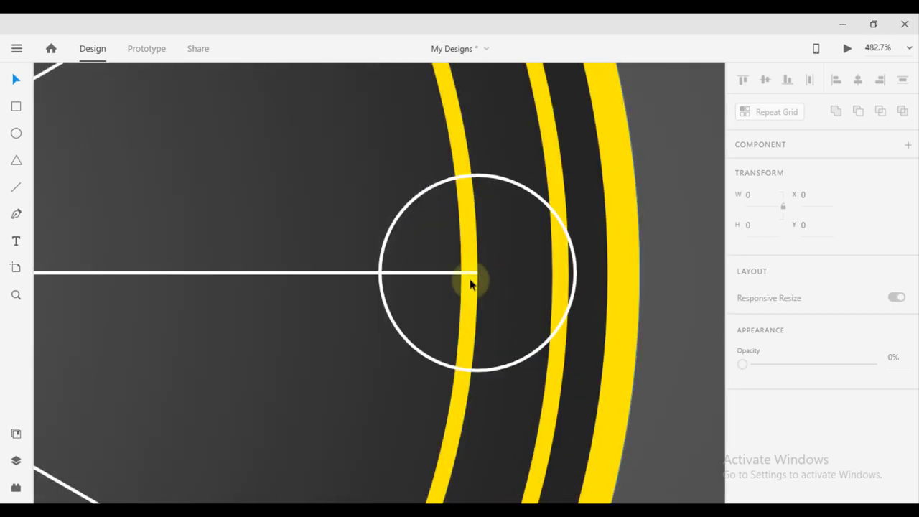
ctrl+scroll(472, 283, down, 2)
ctrl+scroll(487, 318, down, 2)
ctrl+scroll(371, 465, up, 1)
ctrl+scroll(359, 287, up, 1)
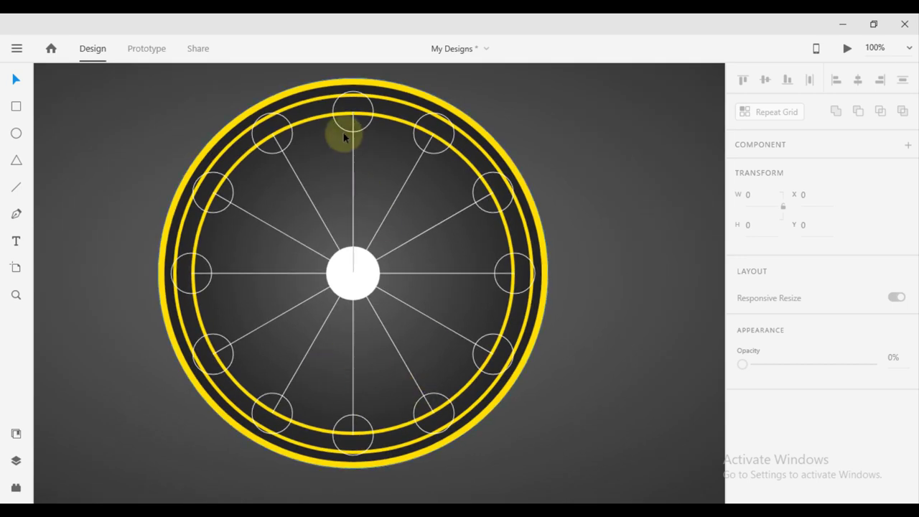
ctrl+scroll(410, 186, up, 4)
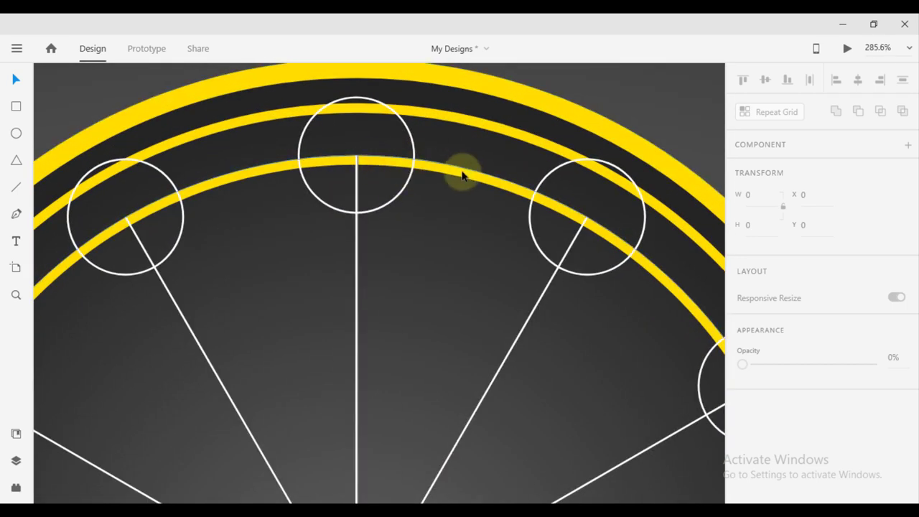
Step: Add a text number '12' on the dial
click(16, 240)
click(285, 244)
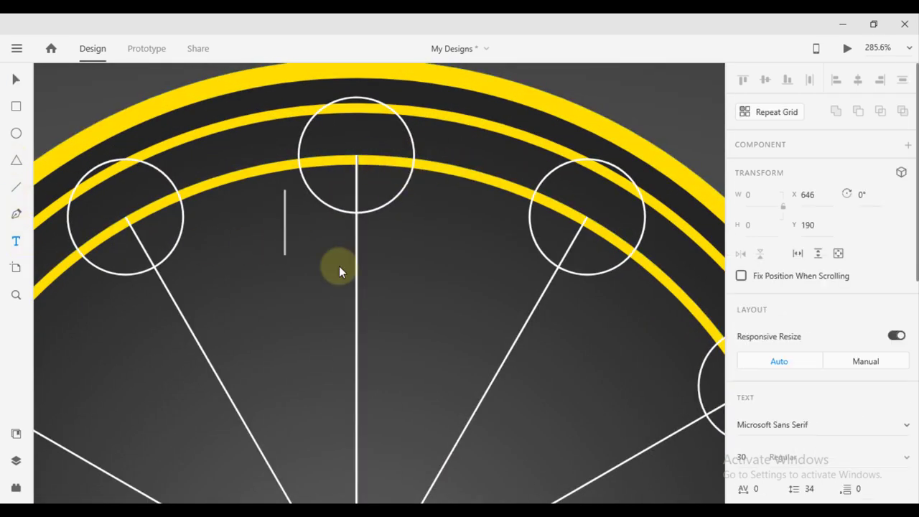
text(12)
click(17, 79)
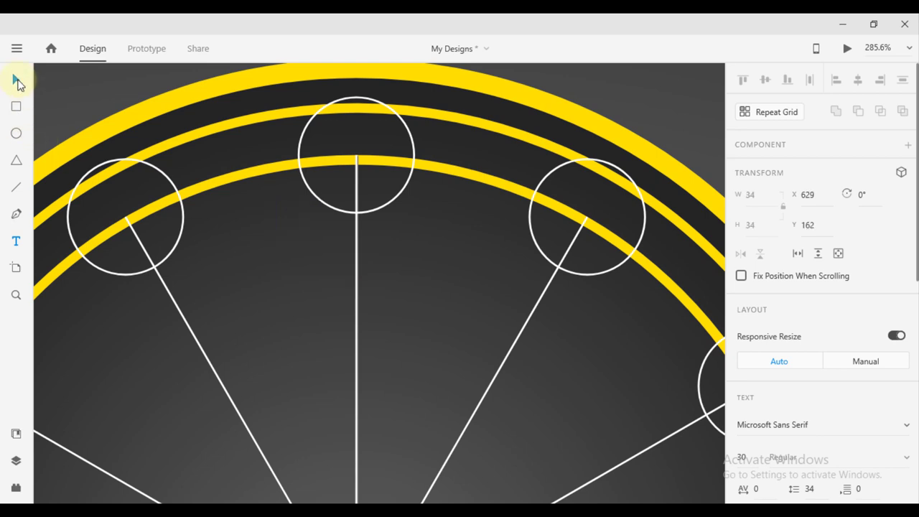
click(287, 221)
scroll(837, 313, down, 1)
scroll(805, 301, up, 3)
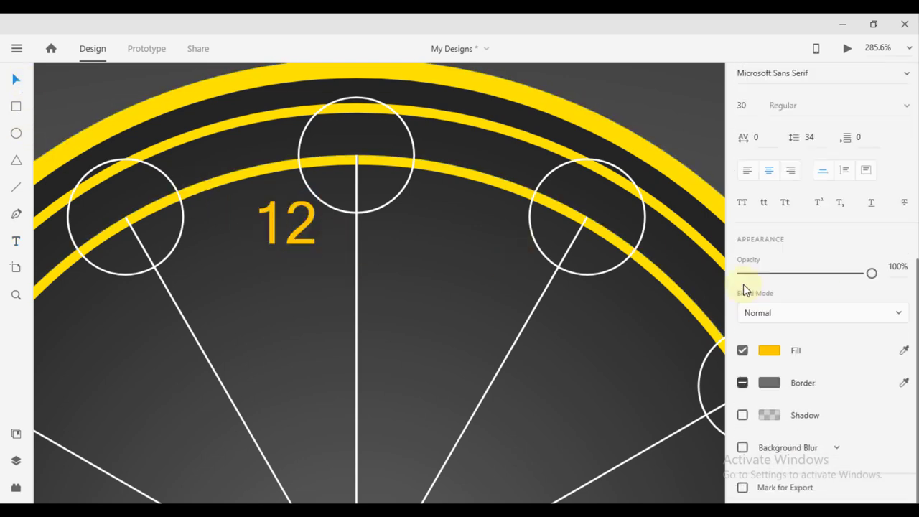
Step: Change the 12's fill colour to a bright green
click(770, 352)
drag(704, 345, 700, 338)
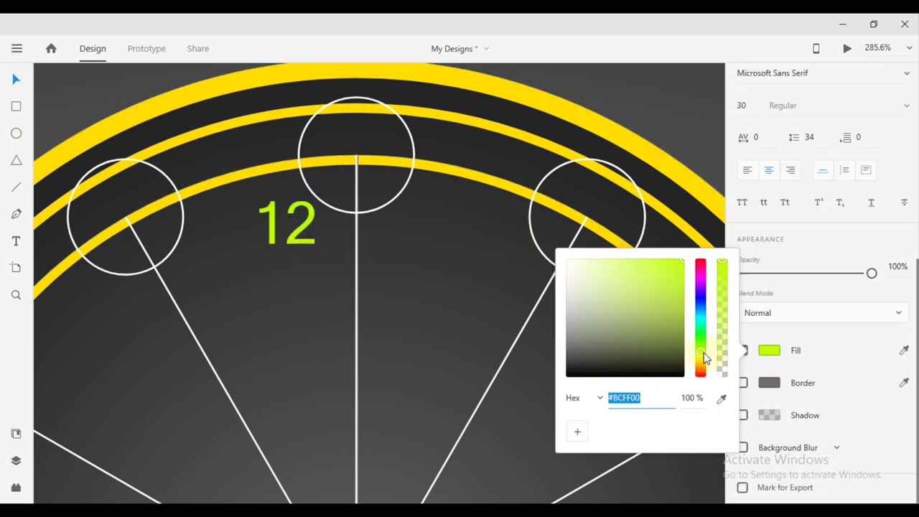
drag(683, 288, 680, 281)
click(680, 265)
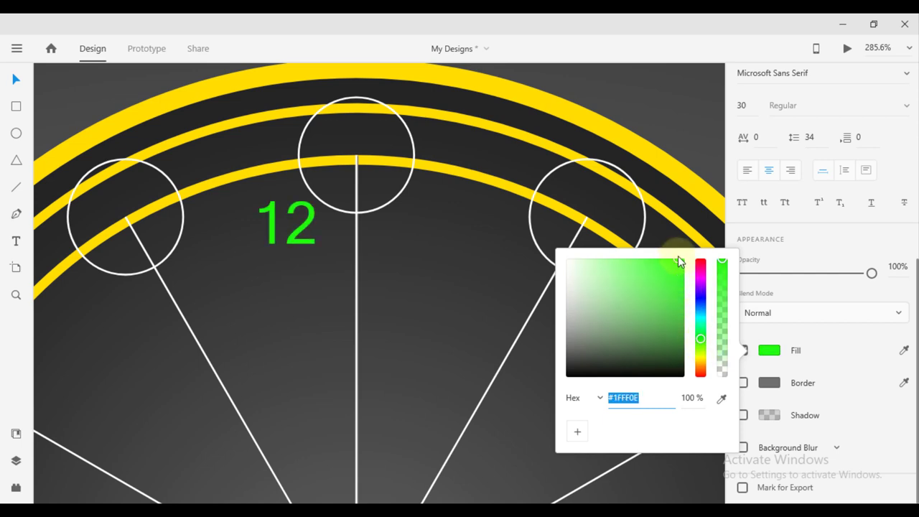
click(17, 79)
Step: Move the 12 into the top circle and centre it there
drag(307, 228, 374, 161)
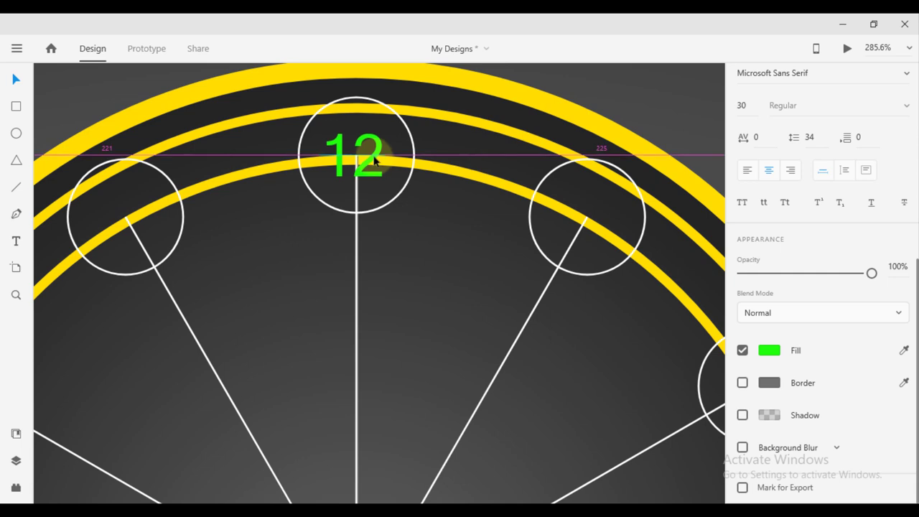
drag(374, 161, 373, 163)
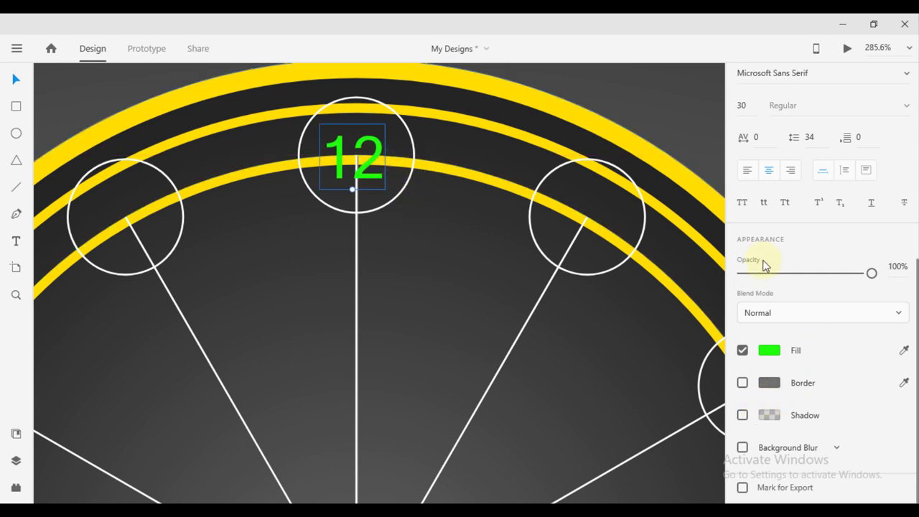
scroll(761, 323, up, 5)
scroll(757, 369, down, 2)
scroll(786, 343, down, 3)
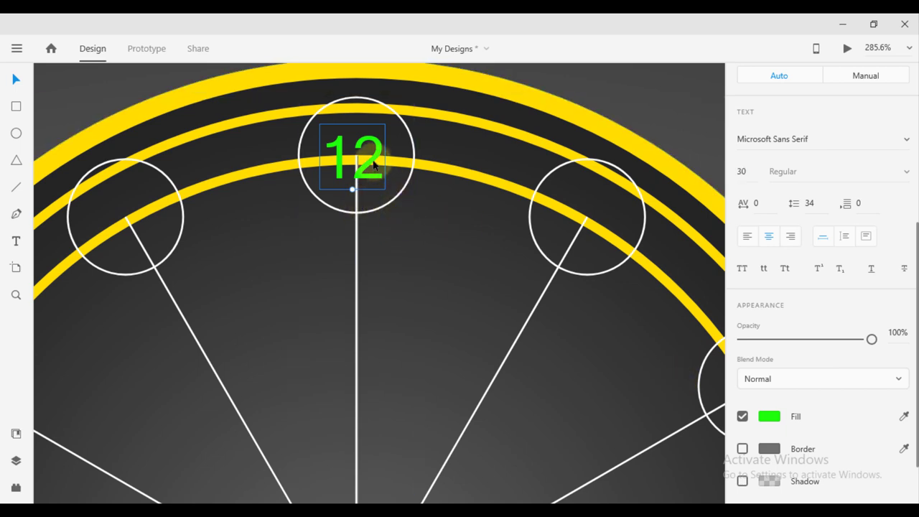
drag(374, 165, 411, 181)
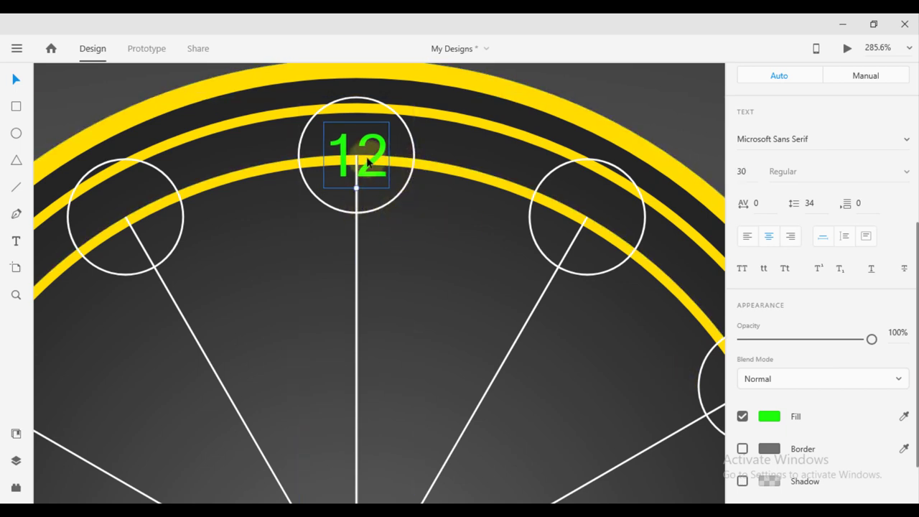
Step: Alt-drag copies of the number into the 1 and 2 o'clock circles, editing them to 1 and 2
drag(372, 164, 603, 219)
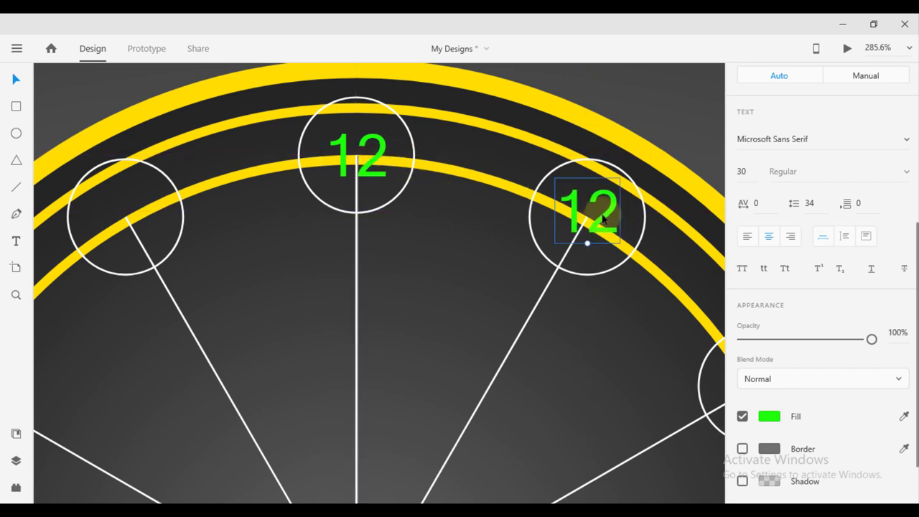
double_click(622, 243)
text(1)
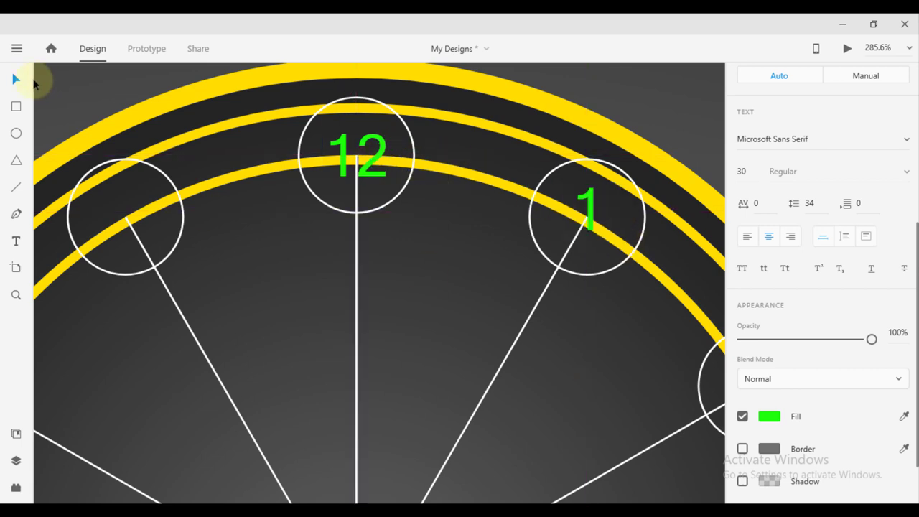
click(444, 203)
click(595, 214)
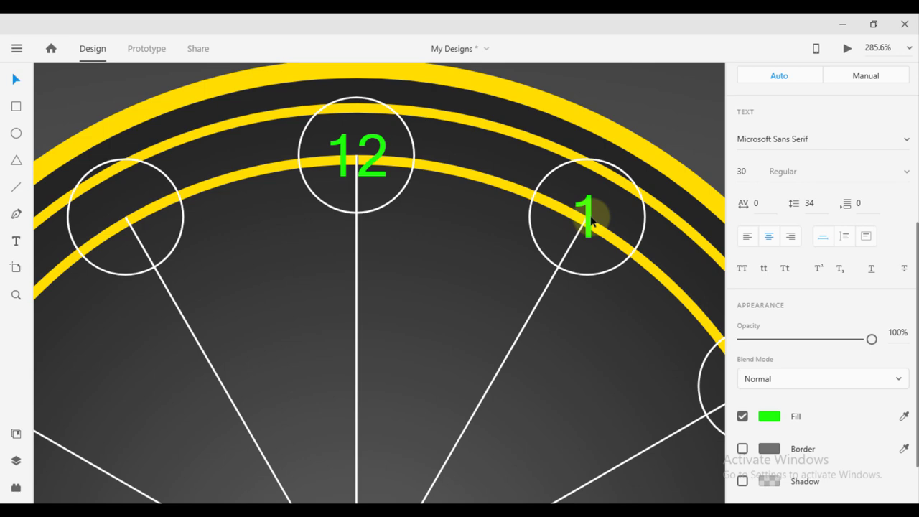
scroll(503, 273, down, 5)
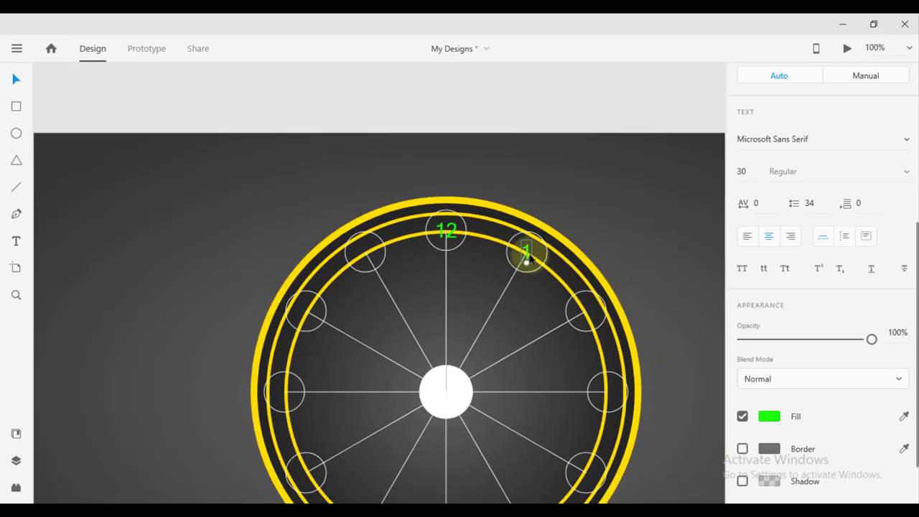
drag(526, 260, 587, 312)
double_click(587, 312)
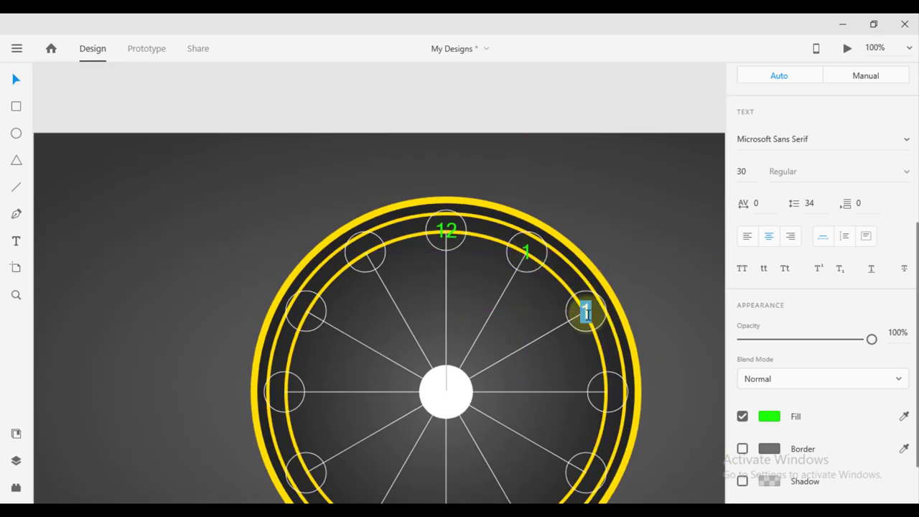
click(647, 296)
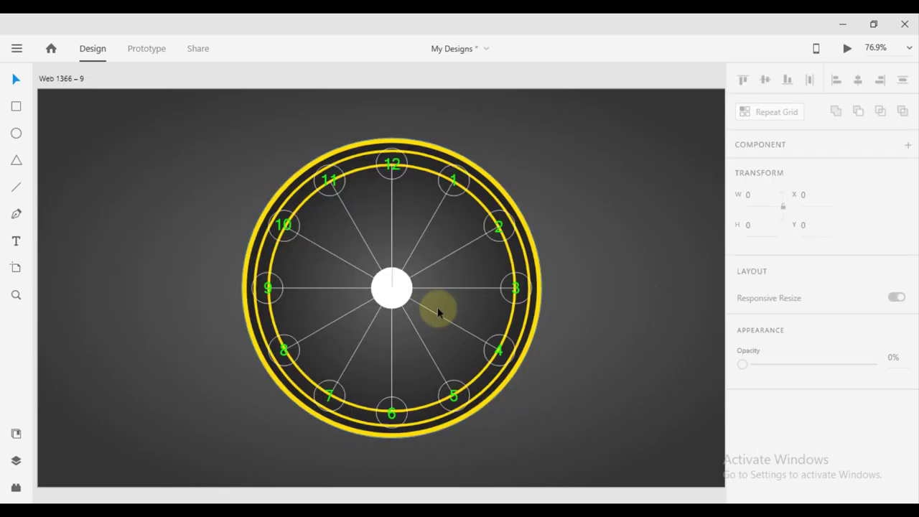
Step: Remove the spoke and circle guides, then shrink the inner yellow ring inside the numbers
key(0)
key(0)
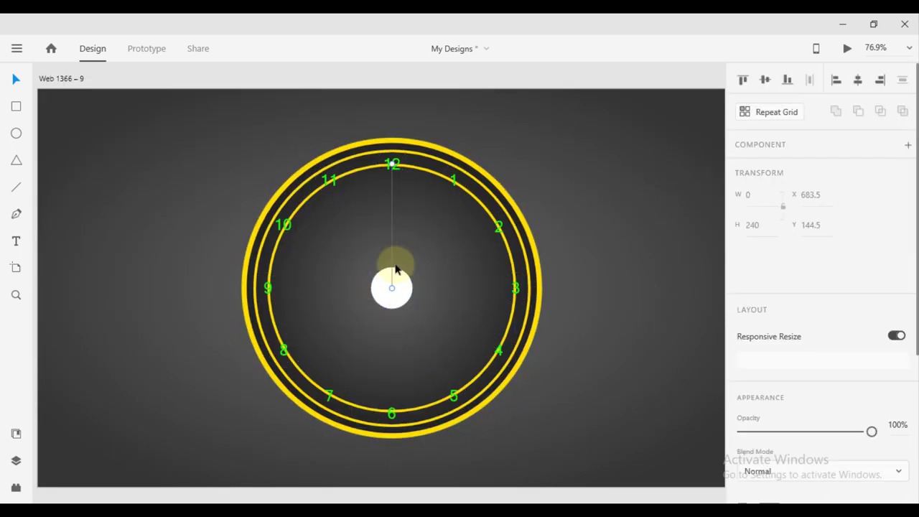
click(433, 181)
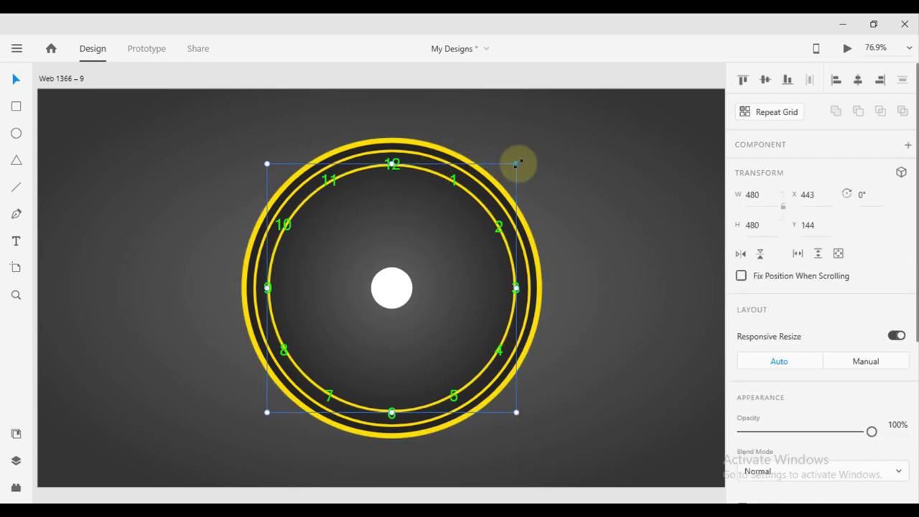
drag(517, 164, 503, 180)
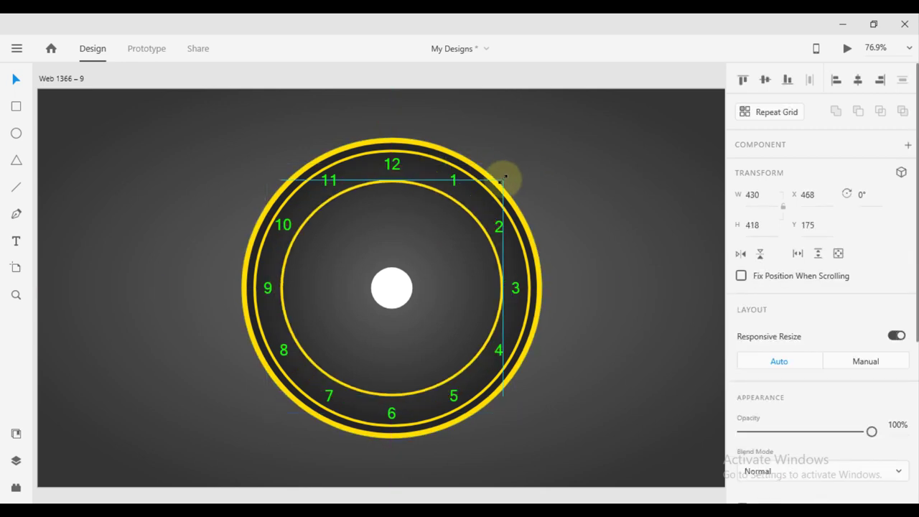
click(587, 355)
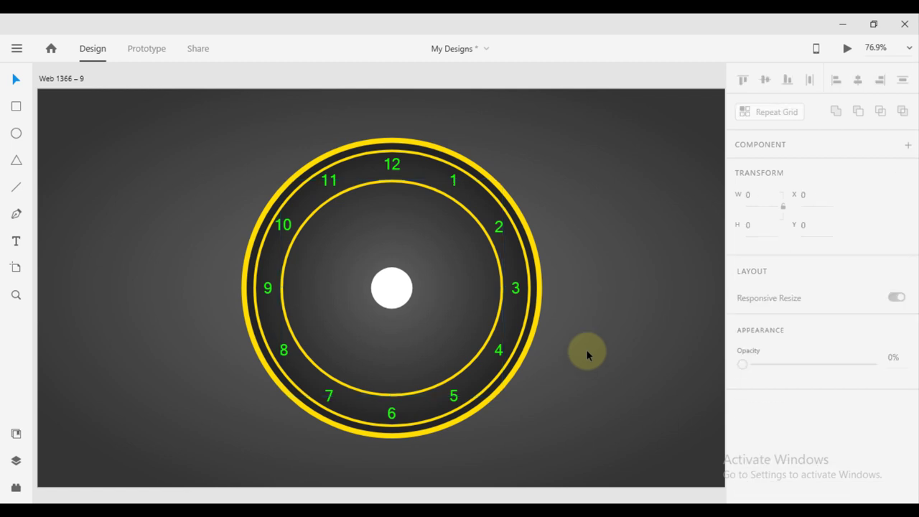
click(484, 347)
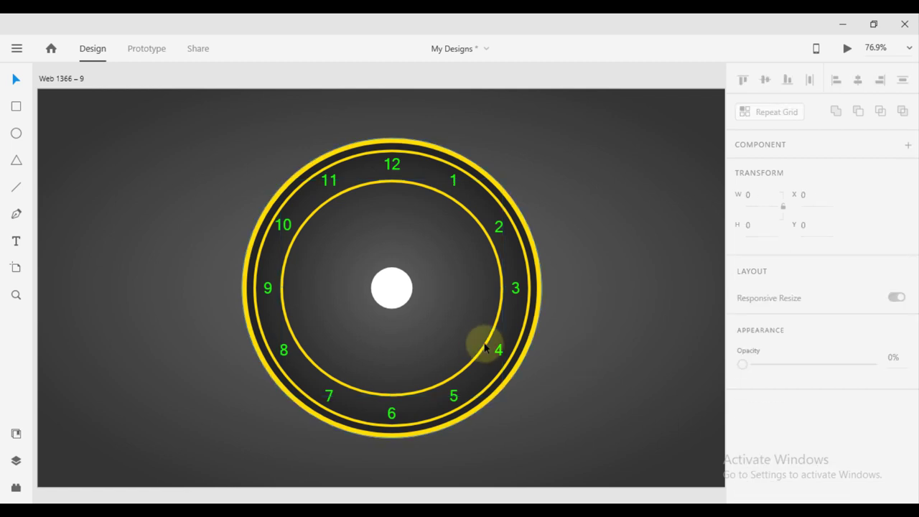
double_click(500, 267)
text(410)
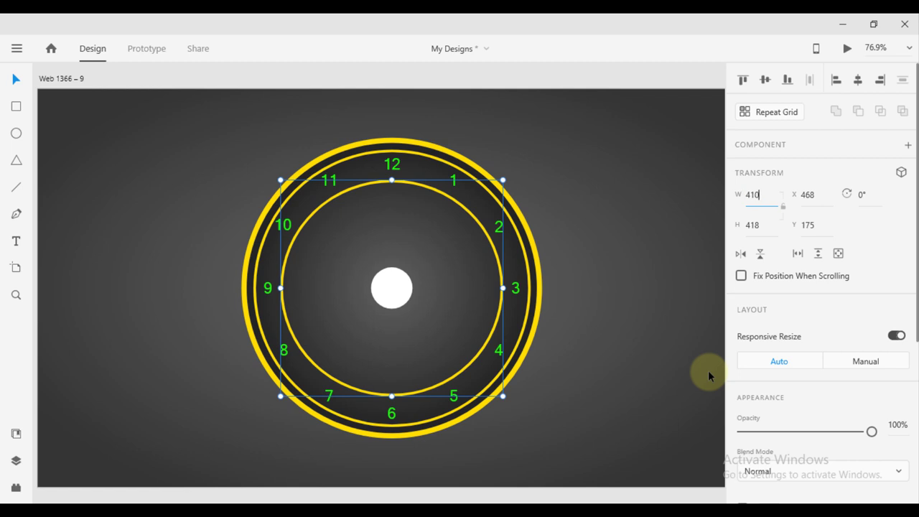
Step: Set the inner ring's width and height to 410 px
key(Return)
click(760, 223)
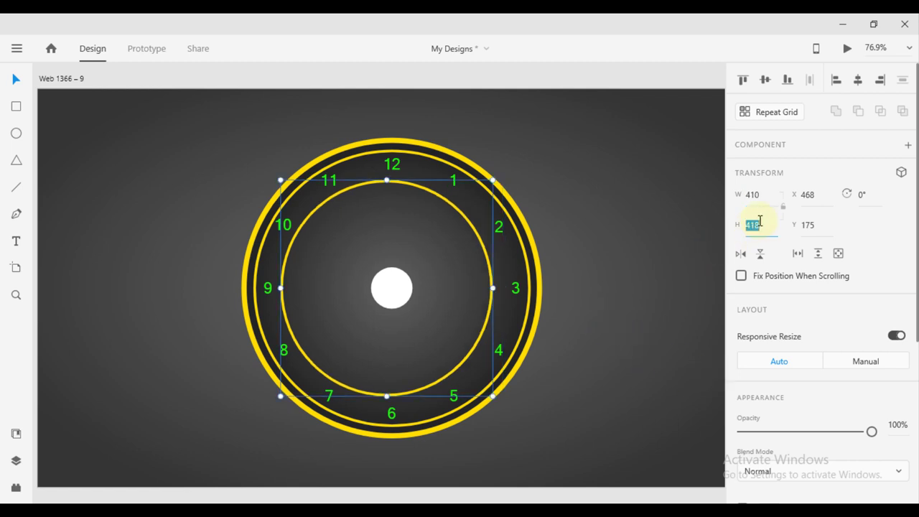
text(0)
key(Return)
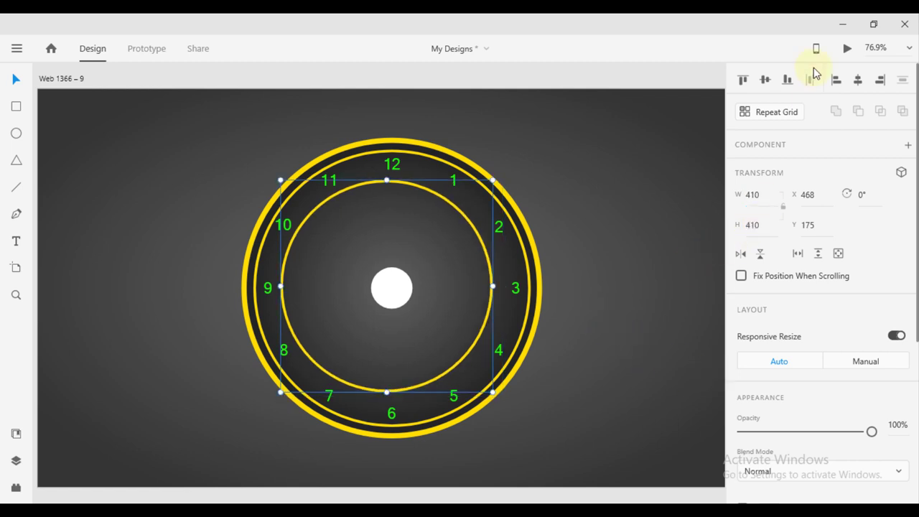
Step: Centre the inner ring on the clock and draw a line up from the centre toward 12
click(764, 81)
click(859, 81)
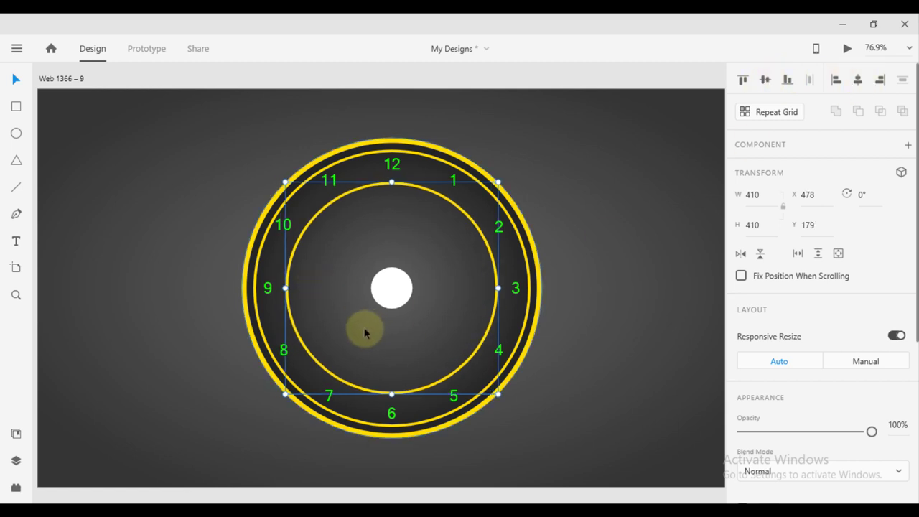
click(625, 316)
click(16, 187)
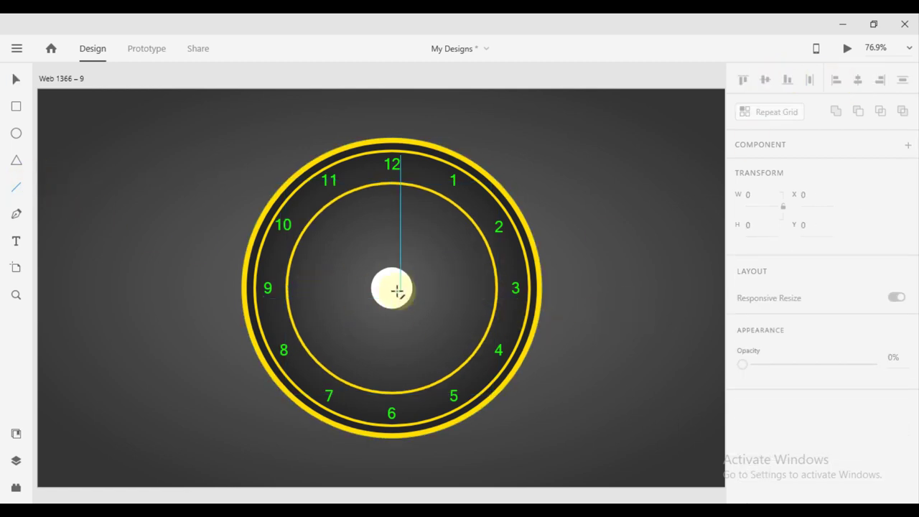
drag(392, 288, 394, 192)
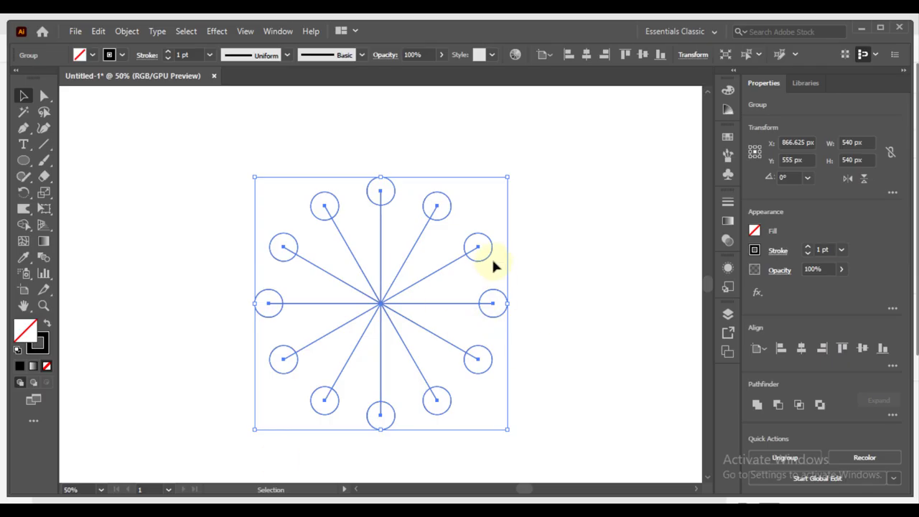
Step: Replace the spoke drawing with a single vertical line
key(Delete)
click(44, 143)
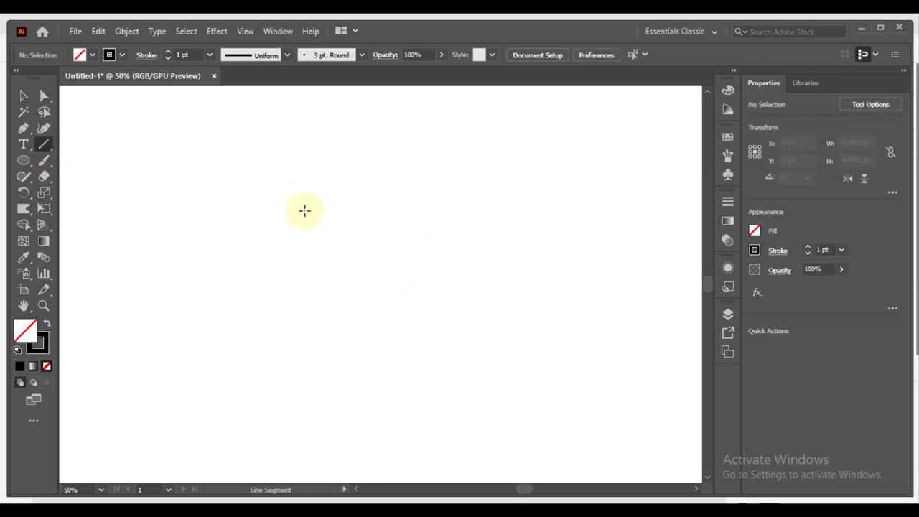
mouse_move(357, 209)
mouse_down()
mouse_move(366, 299)
mouse_move(366, 287)
mouse_up()
click(854, 159)
text(205)
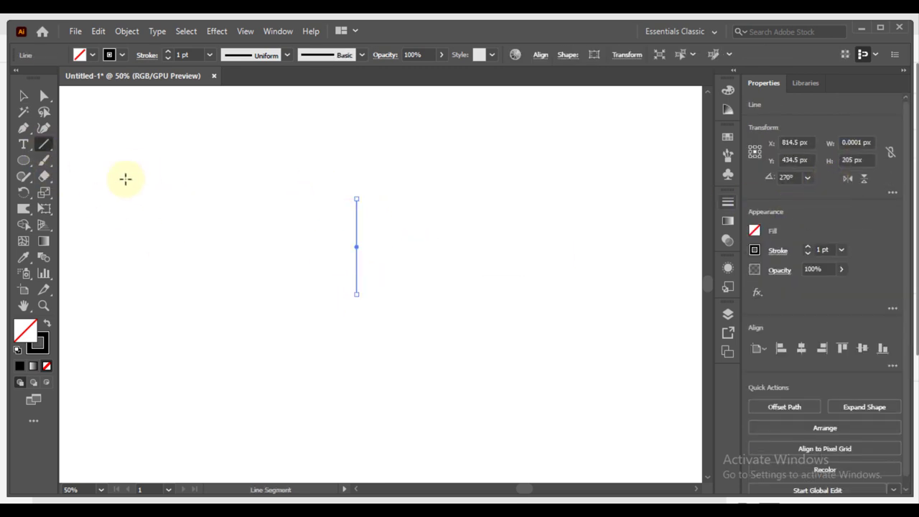
Step: Draw a small rectangle above the line and fill it solid black
click(25, 161)
click(24, 161)
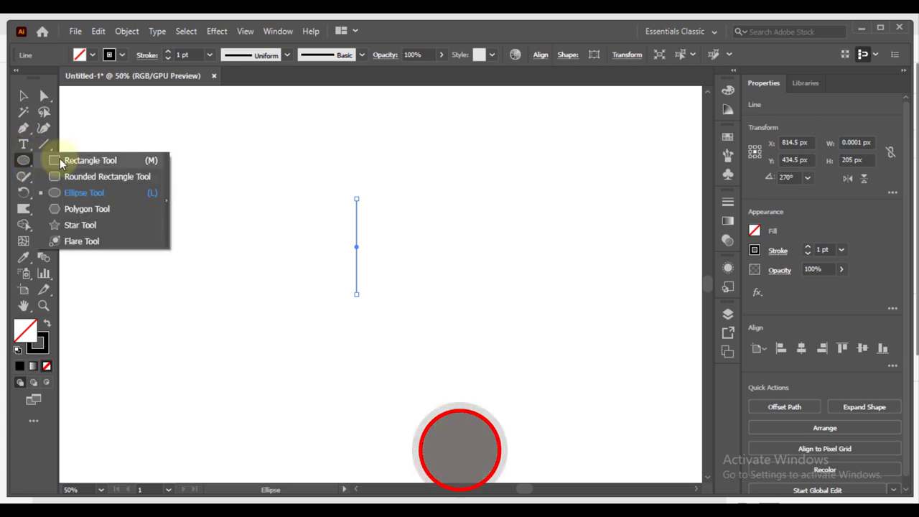
click(86, 158)
scroll(352, 169, up, 3)
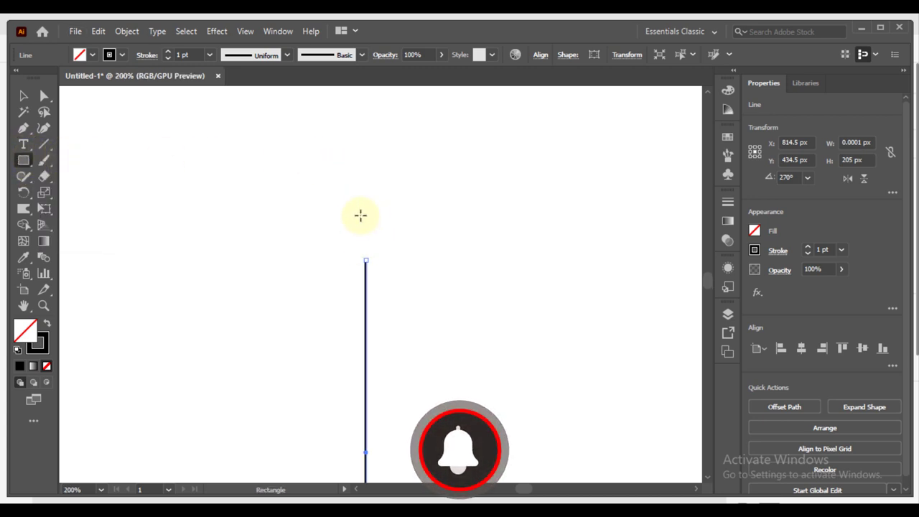
drag(362, 216, 370, 233)
click(45, 325)
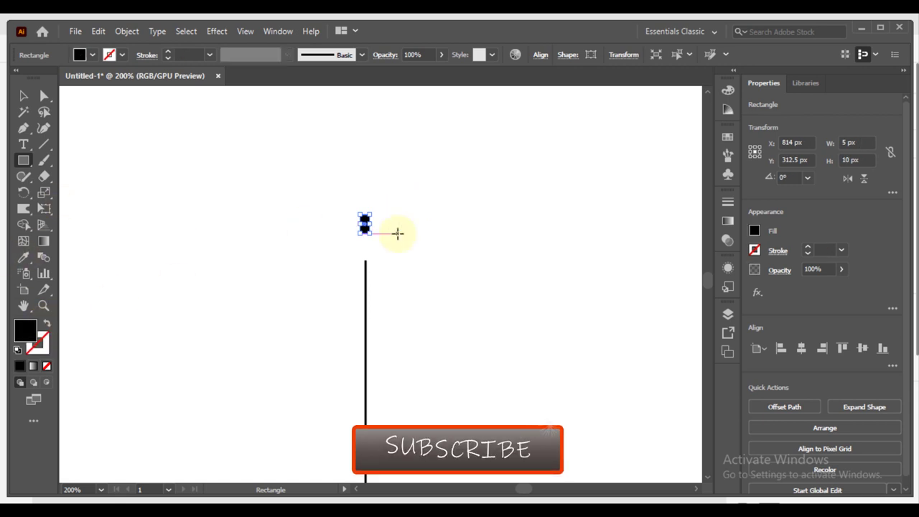
Step: Move the black rectangle onto the line's top and centre it horizontally
click(23, 96)
click(345, 294)
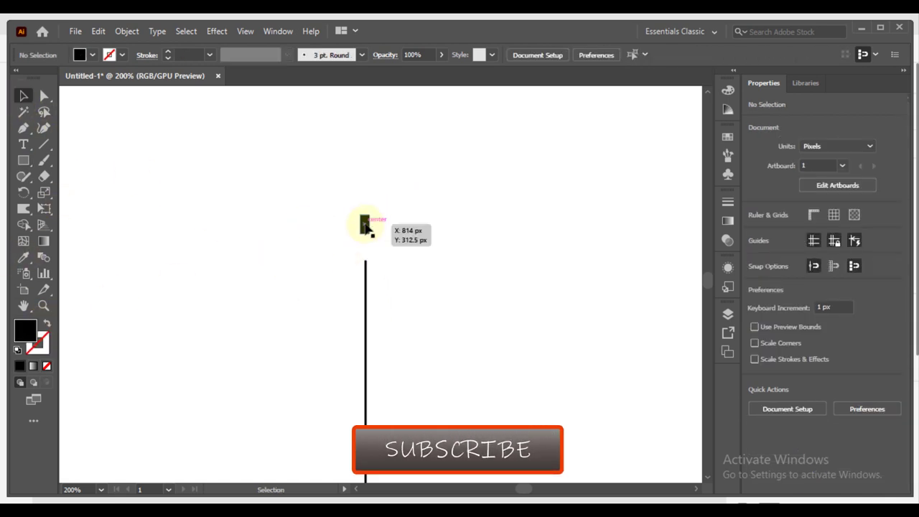
drag(365, 226, 368, 260)
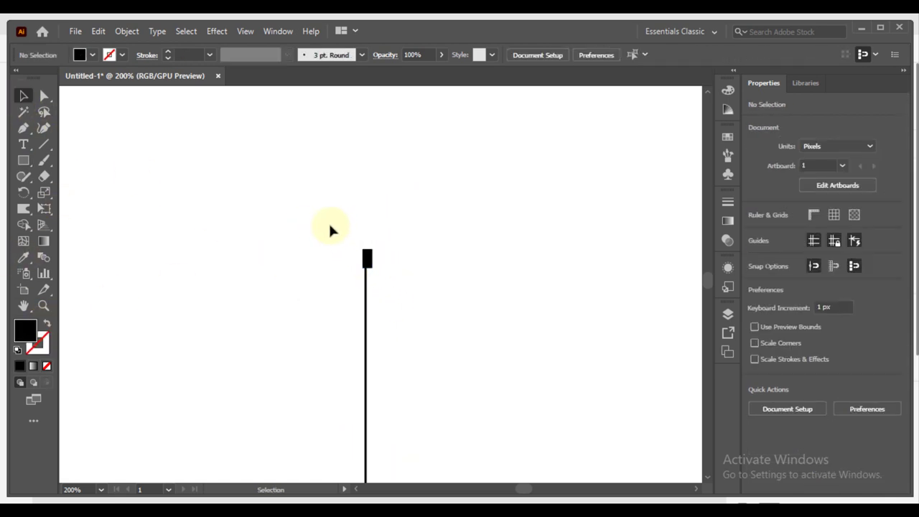
drag(331, 229, 405, 349)
click(803, 348)
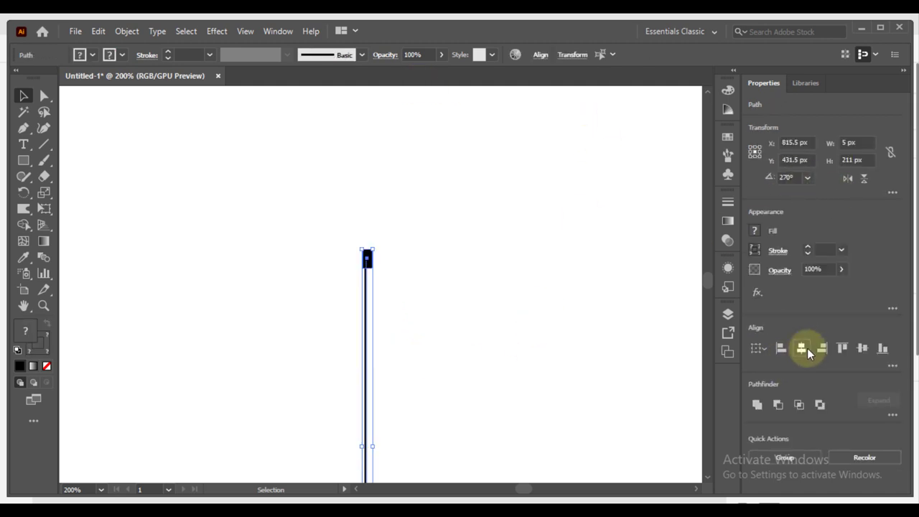
click(425, 298)
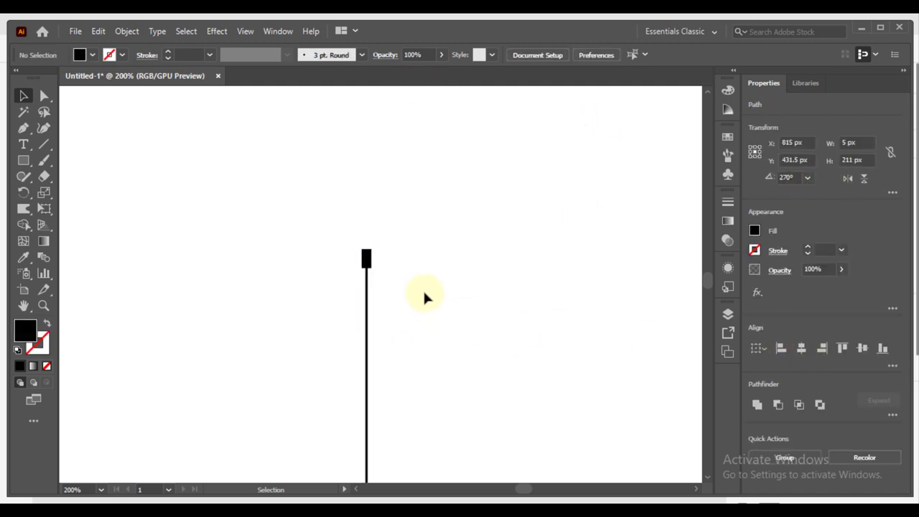
Step: Reselect the line and rectangle, centre-align them again, and zoom to fit
click(368, 285)
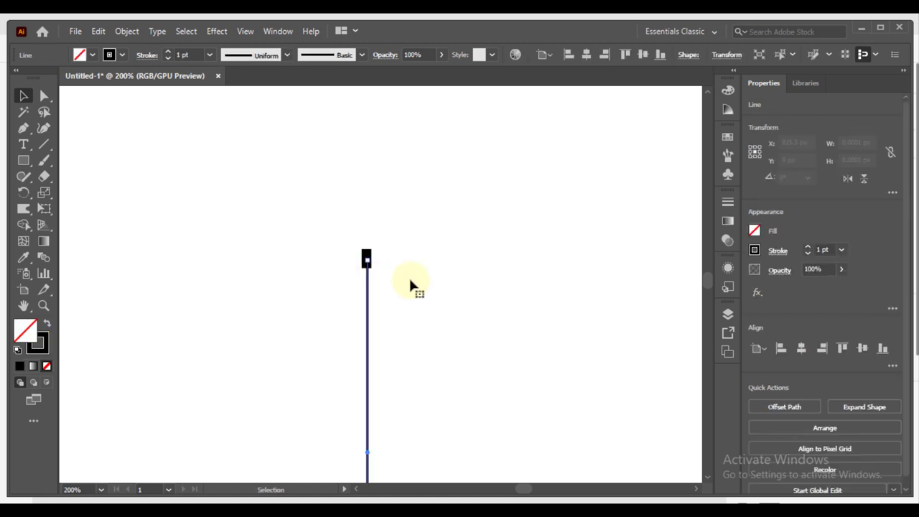
click(410, 288)
drag(331, 222, 405, 314)
click(802, 349)
click(390, 277)
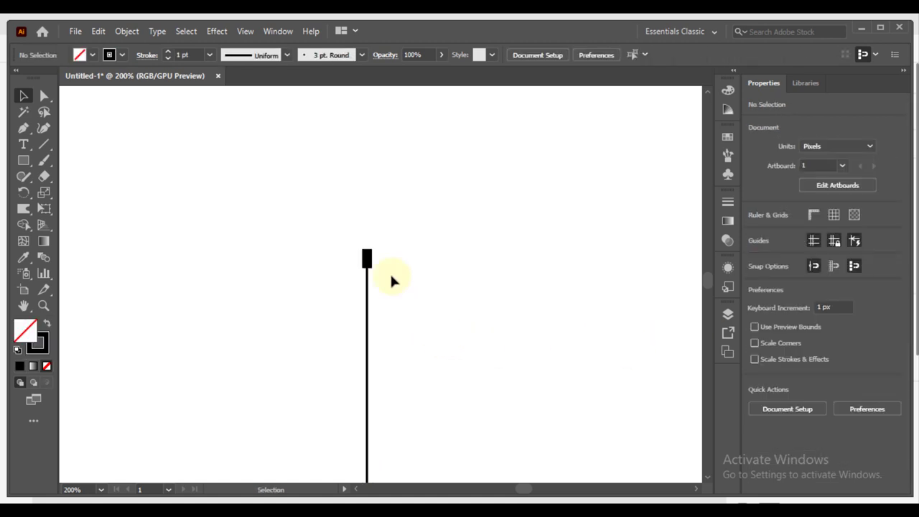
key(ctrl+1)
Step: Group the line with its cap and repeat rotated copies around its bottom end using Ctrl+D
drag(381, 426, 302, 171)
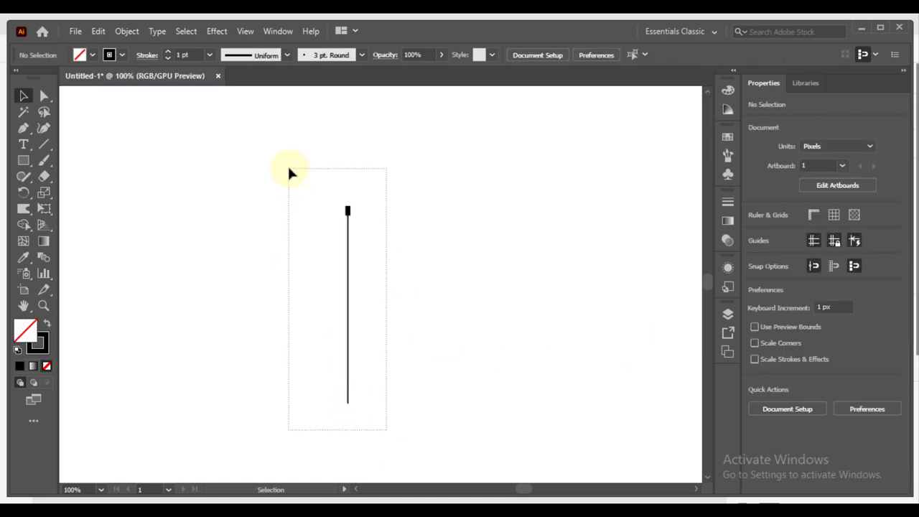
right_click(348, 260)
click(390, 310)
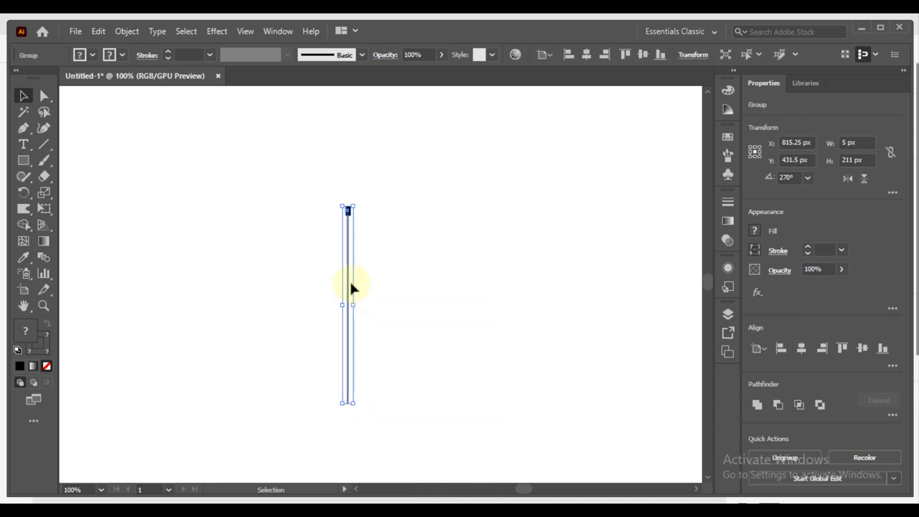
click(23, 193)
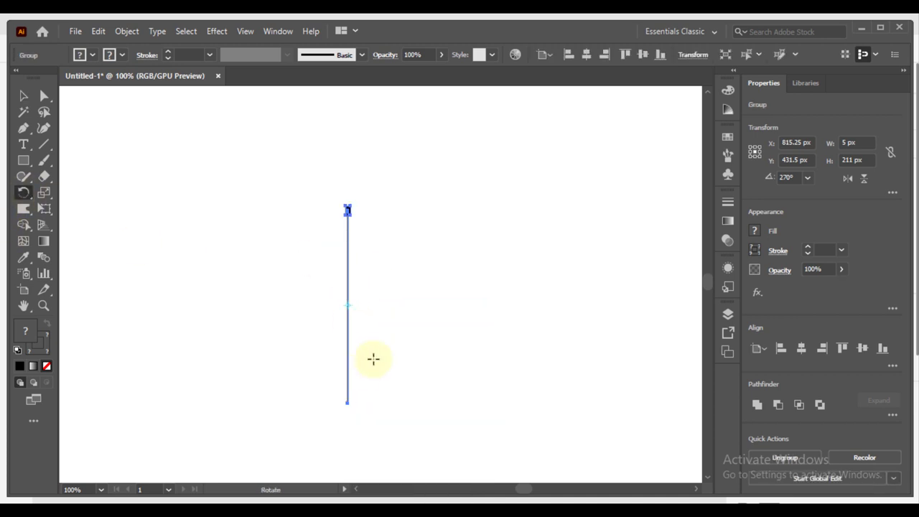
alt+click(348, 403)
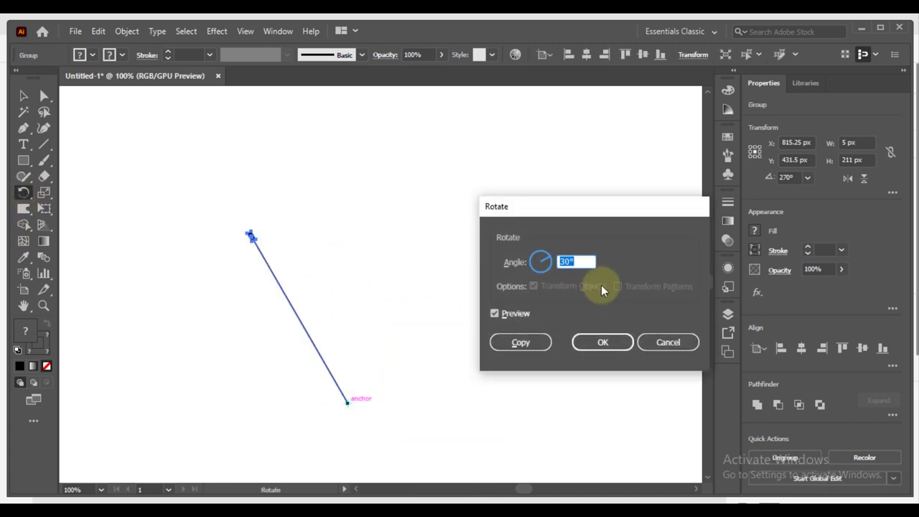
click(531, 343)
key(ctrl+d)
key(ctrl+d)
key(ctrl+d)
key(ctrl+d)
key(ctrl+d)
key(ctrl+d)
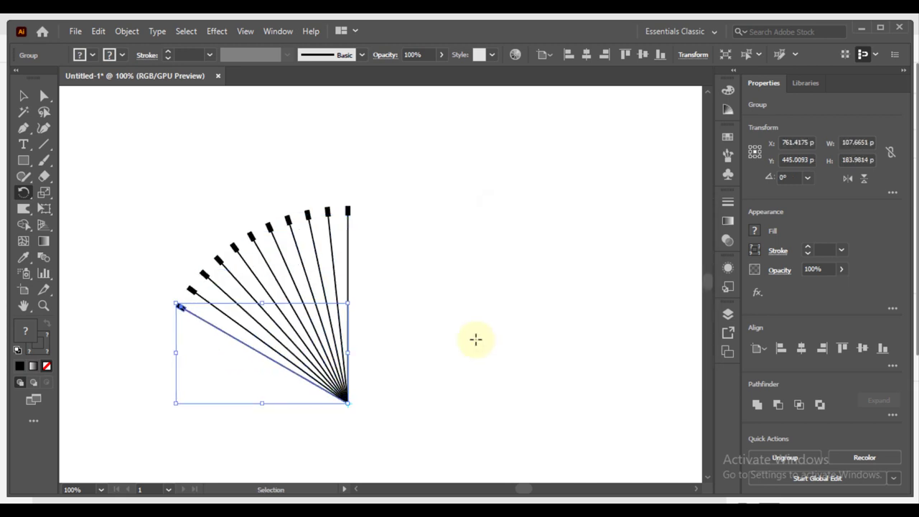
key(ctrl+d)
key(ctrl+d)
key(ctrl+d)
key(ctrl+d)
key(ctrl+d)
key(ctrl+d)
key(ctrl+d)
key(ctrl+d)
key(ctrl+d)
key(ctrl+d)
key(ctrl+d)
key(ctrl+d)
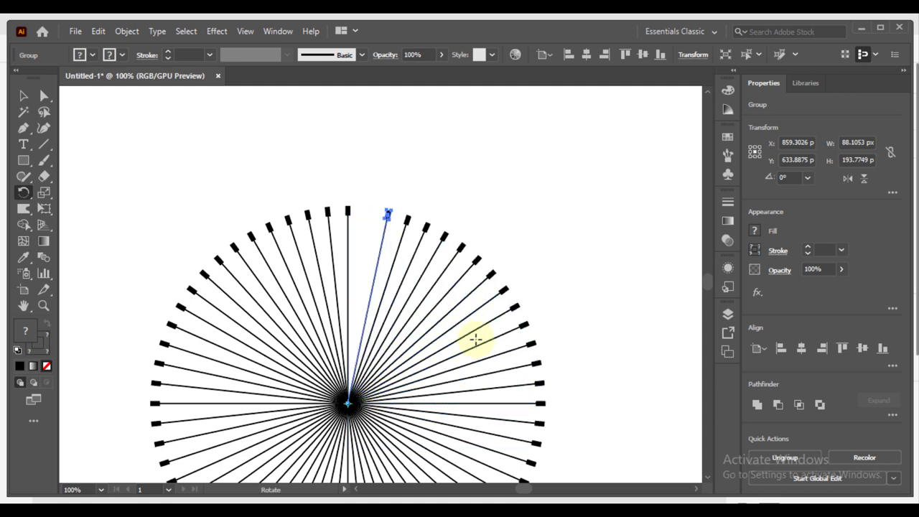
key(ctrl+d)
Step: Ungroup the top spoke and delete its rectangle cap
click(23, 95)
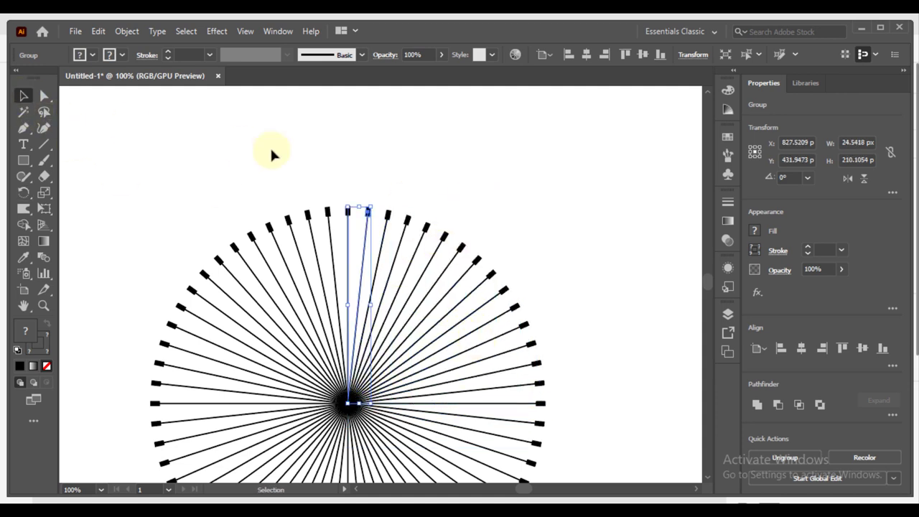
click(273, 150)
click(350, 227)
right_click(350, 227)
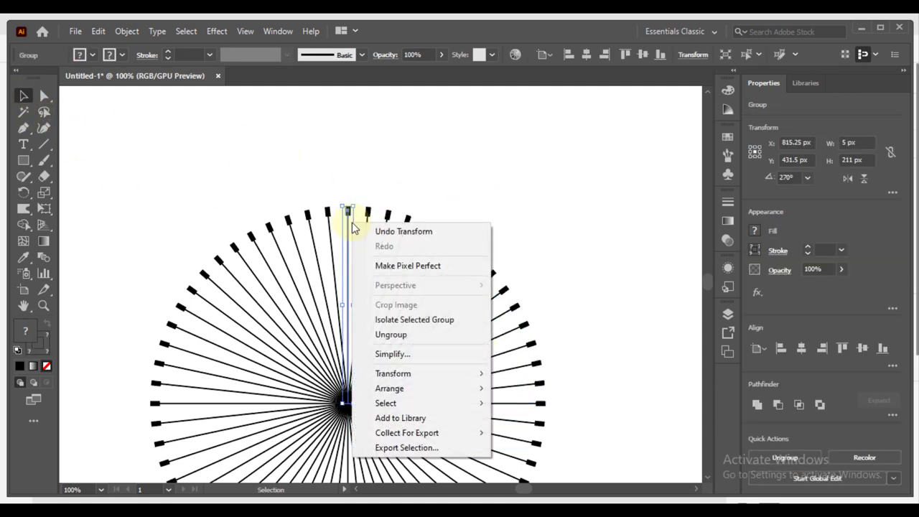
click(401, 335)
click(395, 171)
click(350, 211)
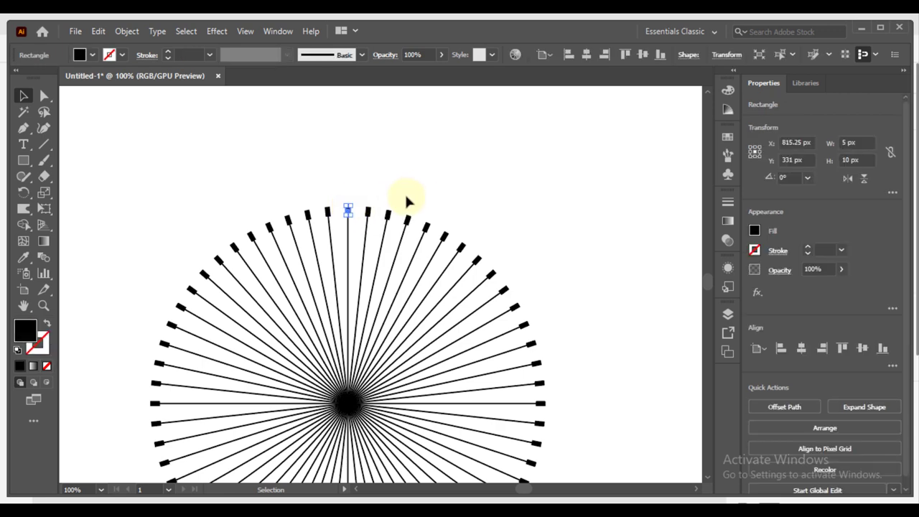
key(Delete)
Step: Draw a polygon, convert it to a triangle, and flip it to point downward
scroll(349, 216, up, 4)
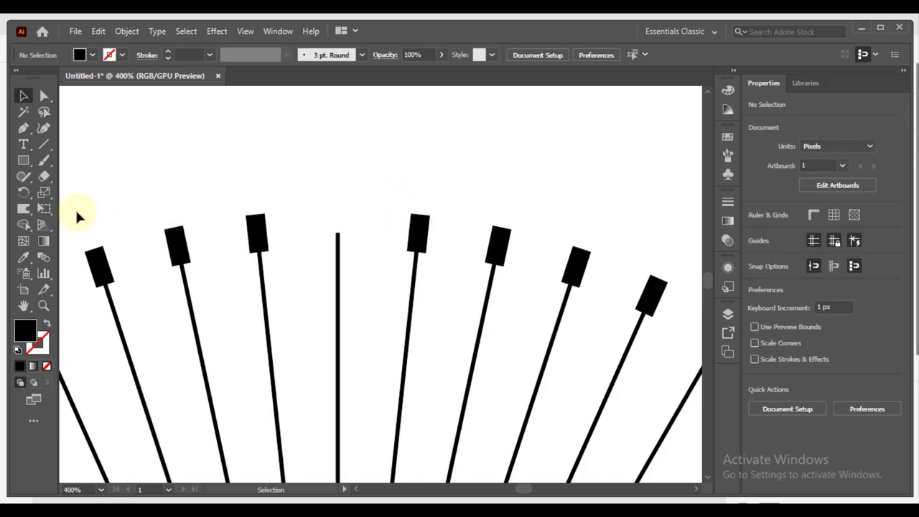
drag(24, 161, 79, 207)
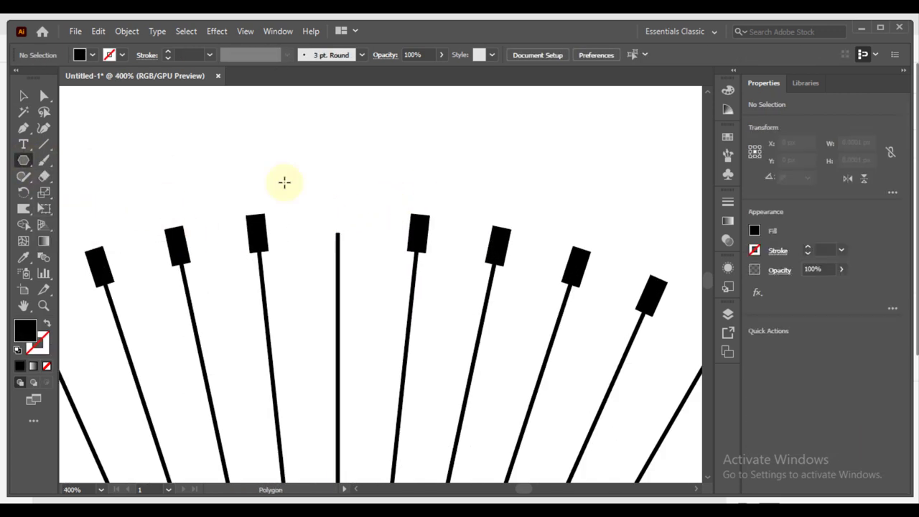
drag(320, 186, 353, 201)
click(568, 55)
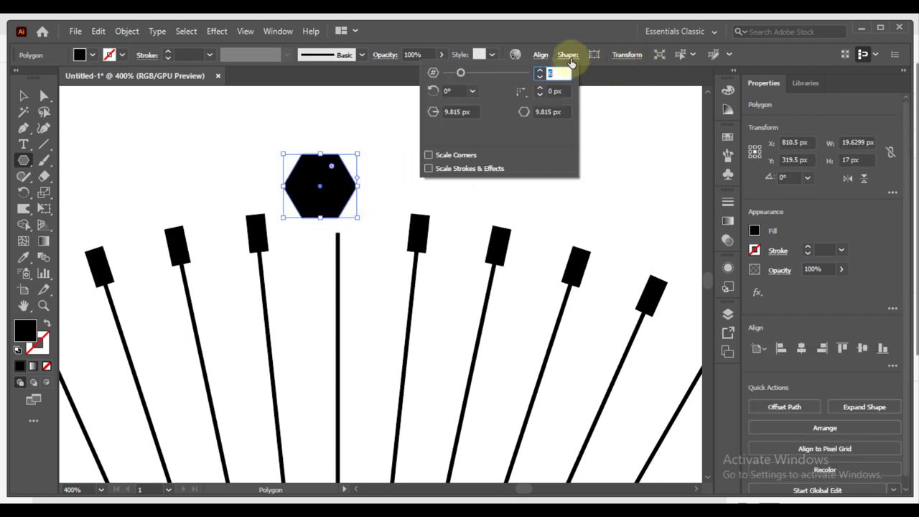
key(Return)
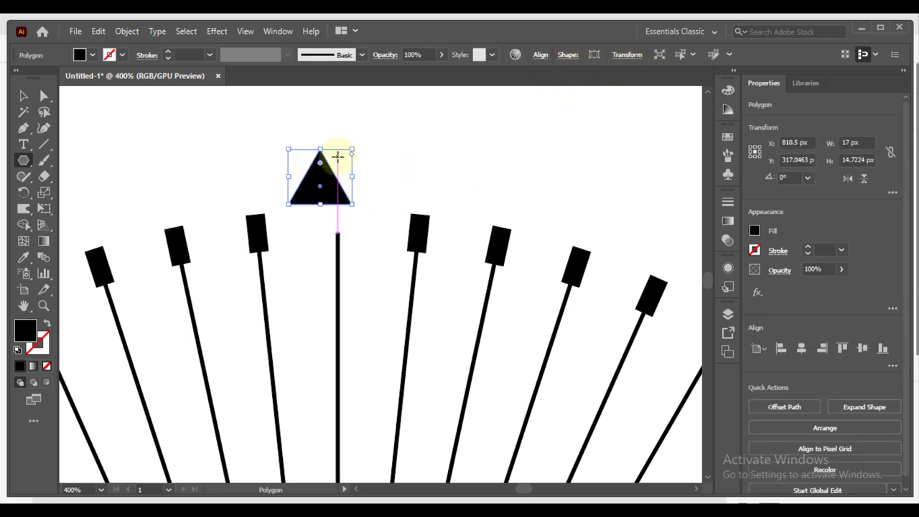
right_click(324, 149)
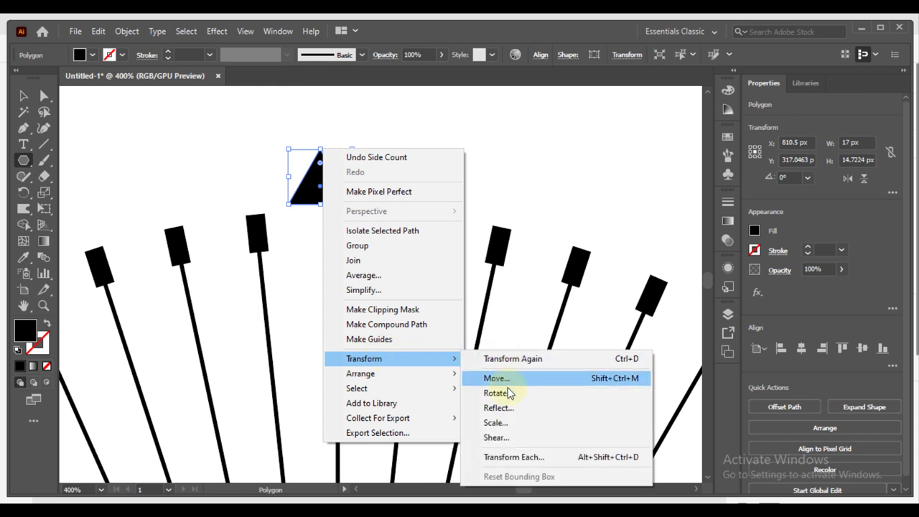
click(499, 407)
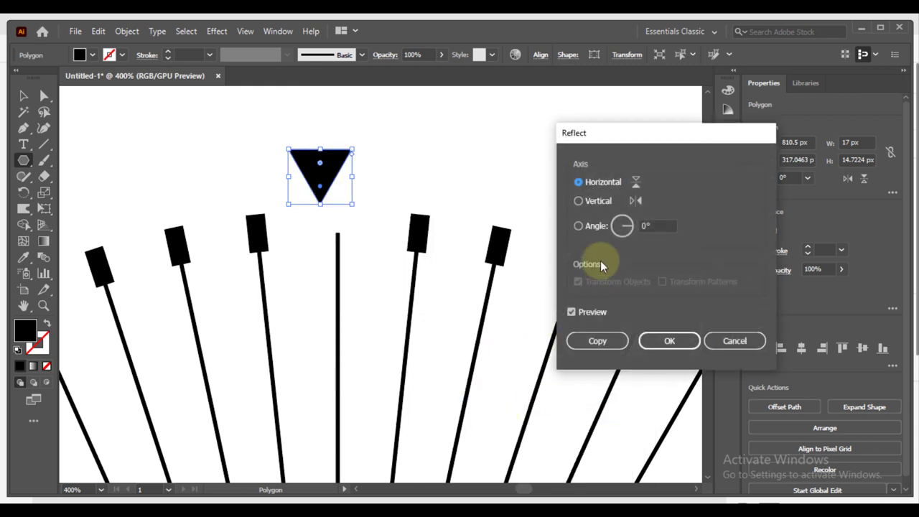
click(657, 341)
Step: Set the triangle's height to 10 px and move it onto the centre stick's top
click(856, 143)
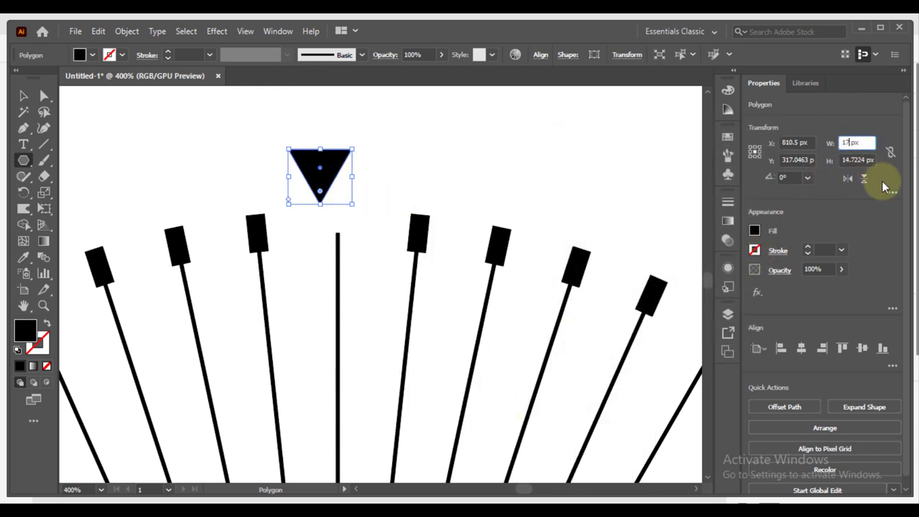
text(10)
click(856, 160)
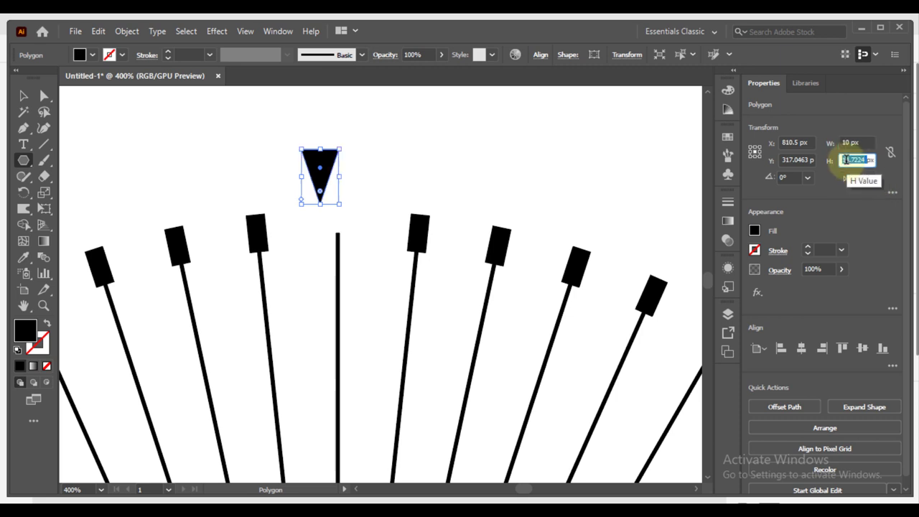
text(10)
key(Return)
key(v)
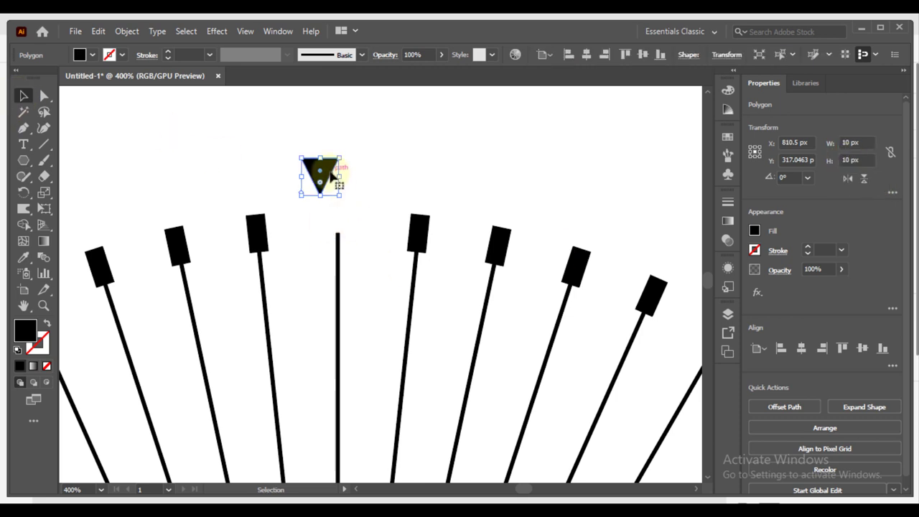
drag(332, 183, 347, 228)
Step: Centre the triangle horizontally on the stick and select both for grouping
shift+click(339, 260)
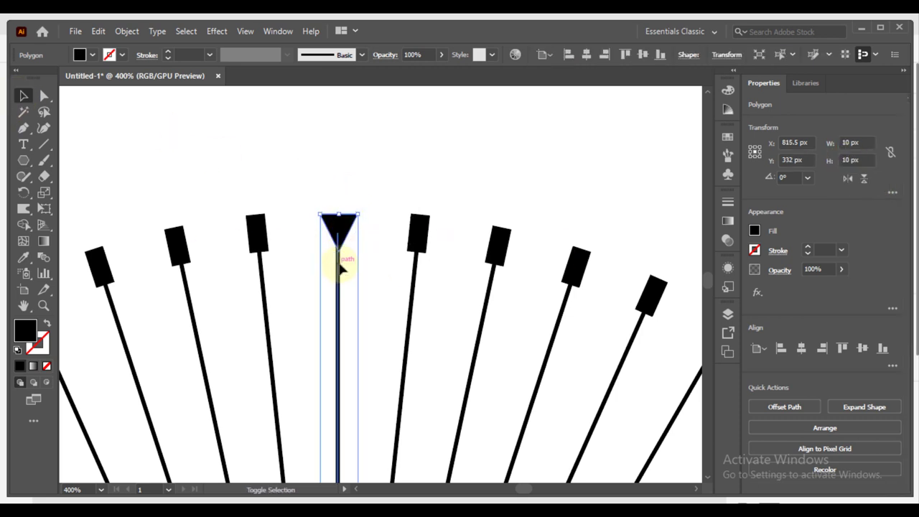
click(802, 351)
click(421, 184)
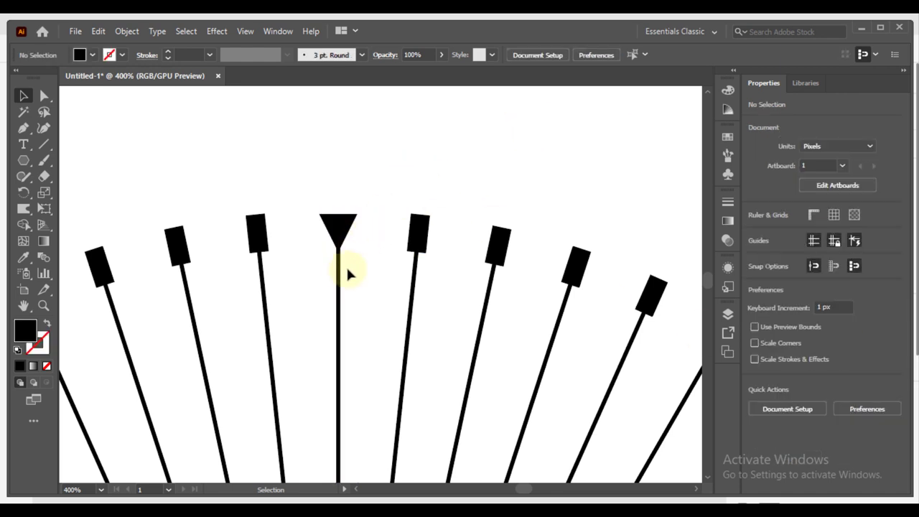
click(341, 271)
shift+click(345, 229)
right_click(344, 229)
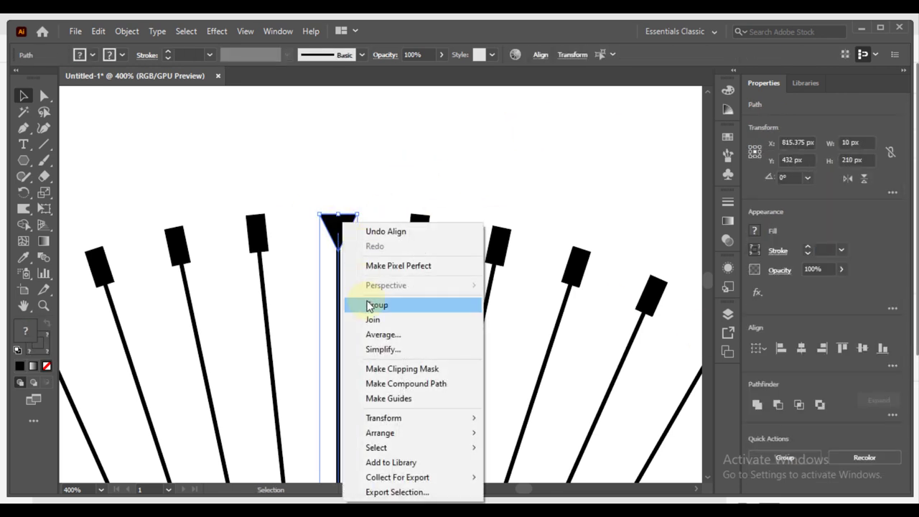
Step: Group the triangle with its stick, then delete the right-side hour sticks, including the horizontal one
click(376, 304)
scroll(354, 275, down, 3)
scroll(354, 275, down, 1)
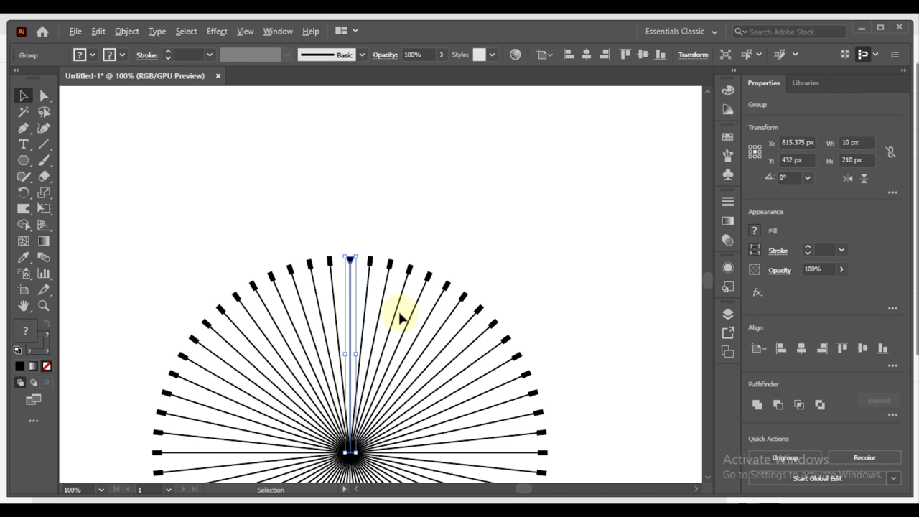
scroll(403, 316, up, 3)
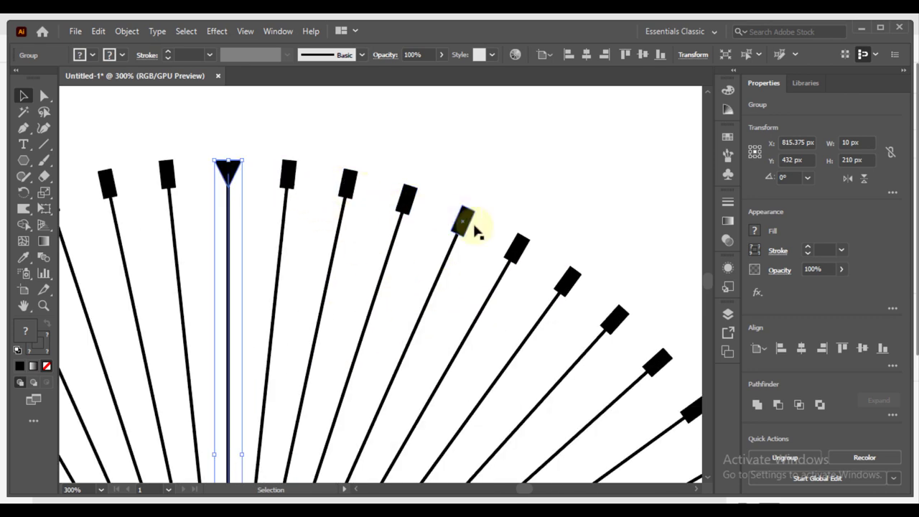
click(517, 247)
key(Delete)
scroll(414, 288, down, 2)
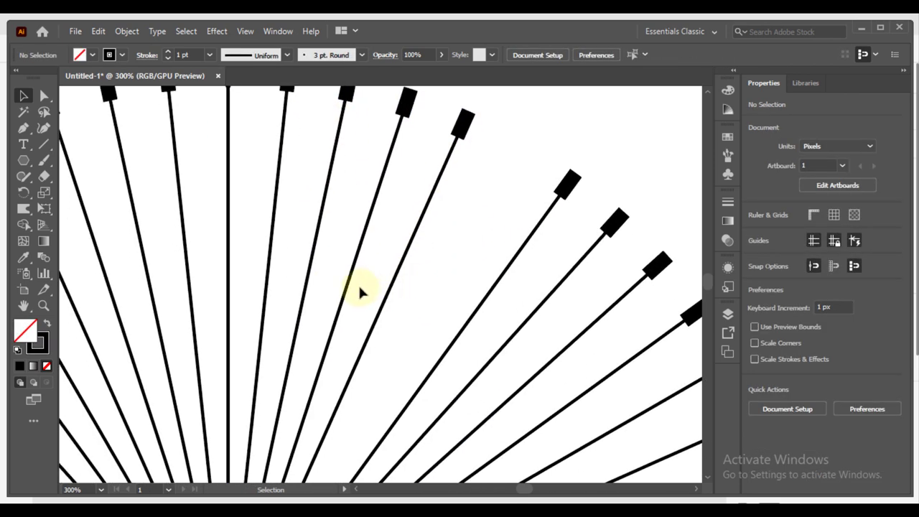
scroll(362, 292, down, 2)
click(464, 332)
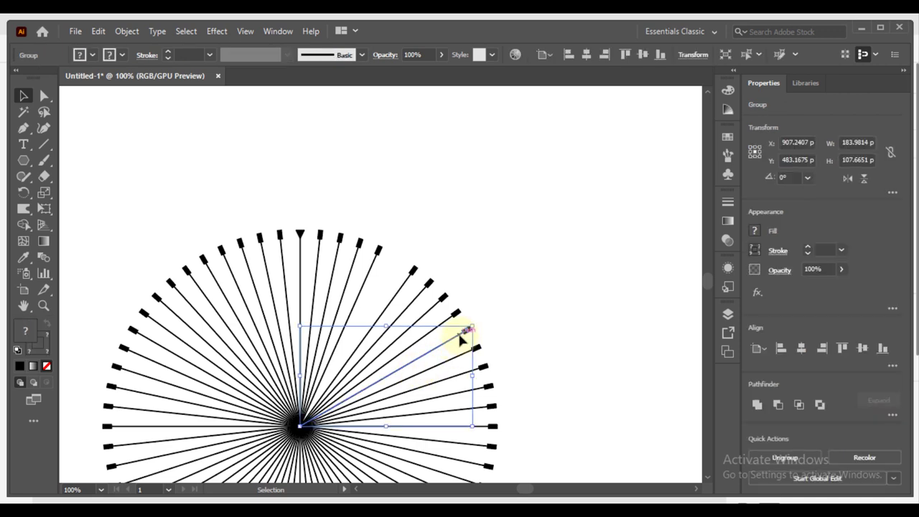
key(Delete)
click(479, 429)
key(Delete)
Step: Delete the lower-right, bottom, lower-left, left and upper-left hour sticks, then select the top stick
scroll(502, 413, down, 3)
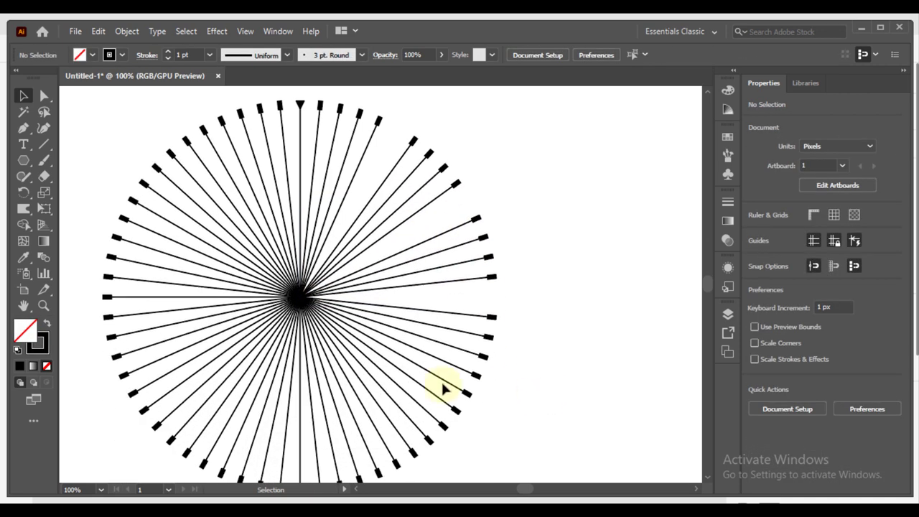
click(452, 388)
key(Delete)
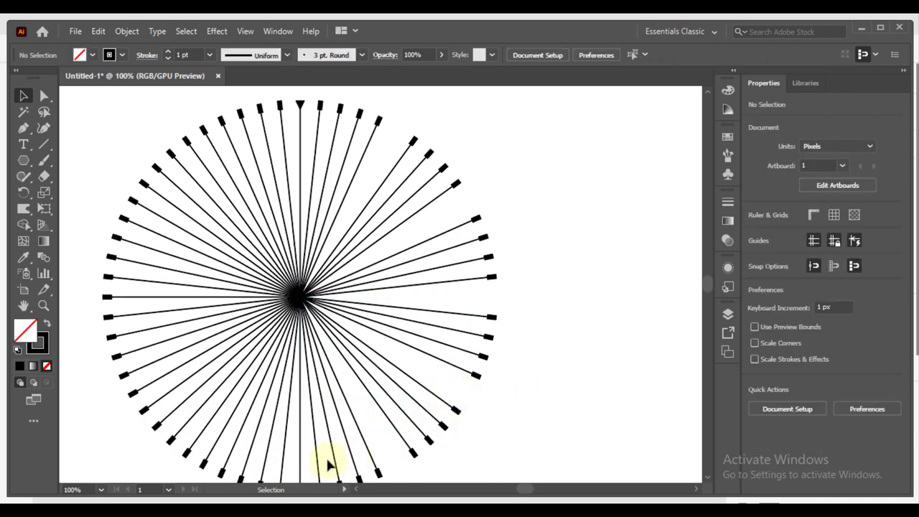
click(303, 465)
key(Delete)
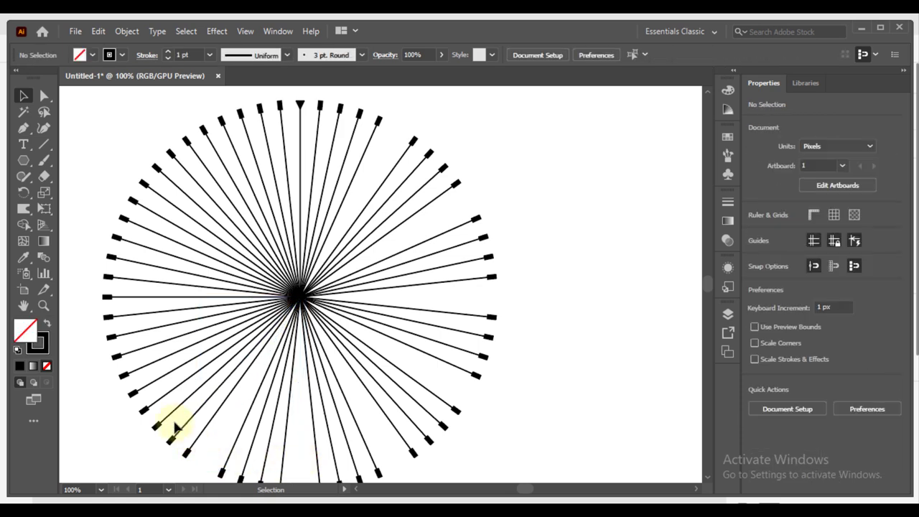
click(146, 388)
key(Delete)
click(119, 296)
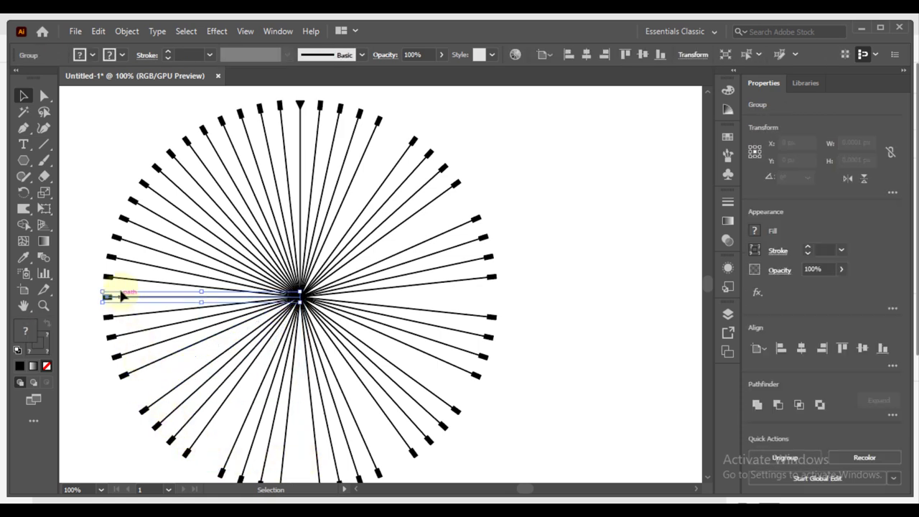
key(Delete)
click(142, 213)
key(Delete)
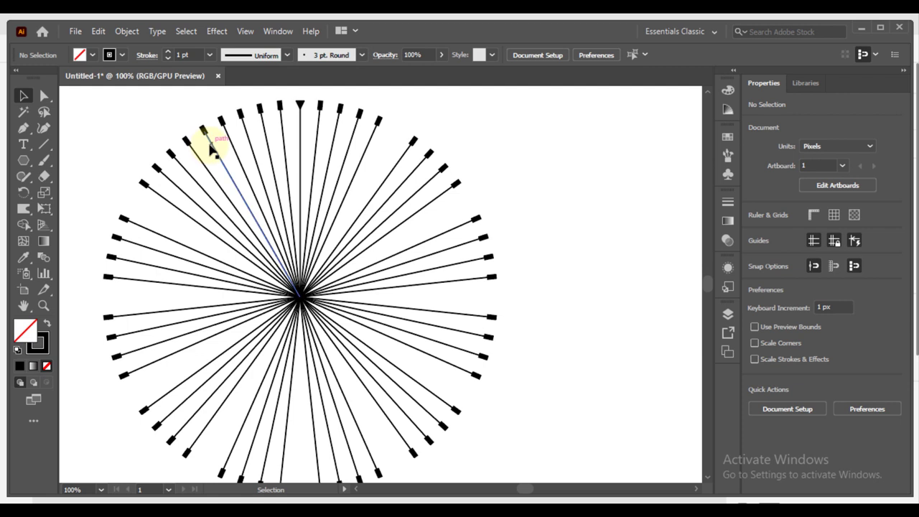
click(210, 149)
key(Delete)
click(298, 118)
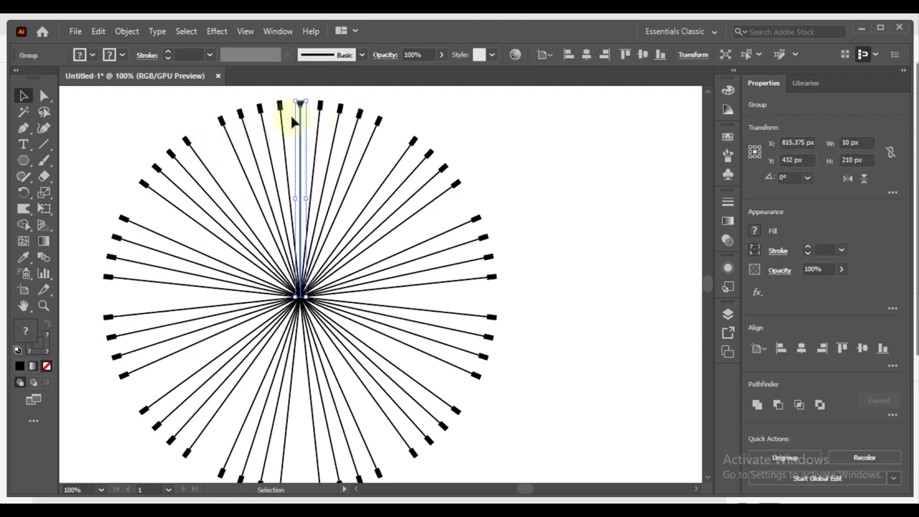
Step: Copy the triangle-tipped stick at 30° around the fan centre, repeating with Ctrl+D to fill every hour
click(23, 193)
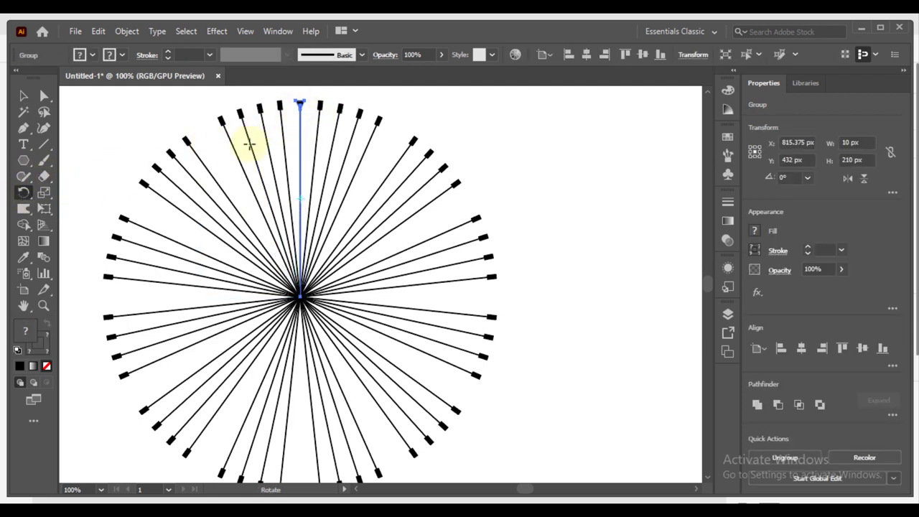
scroll(299, 300, up, 2)
scroll(299, 288, up, 1)
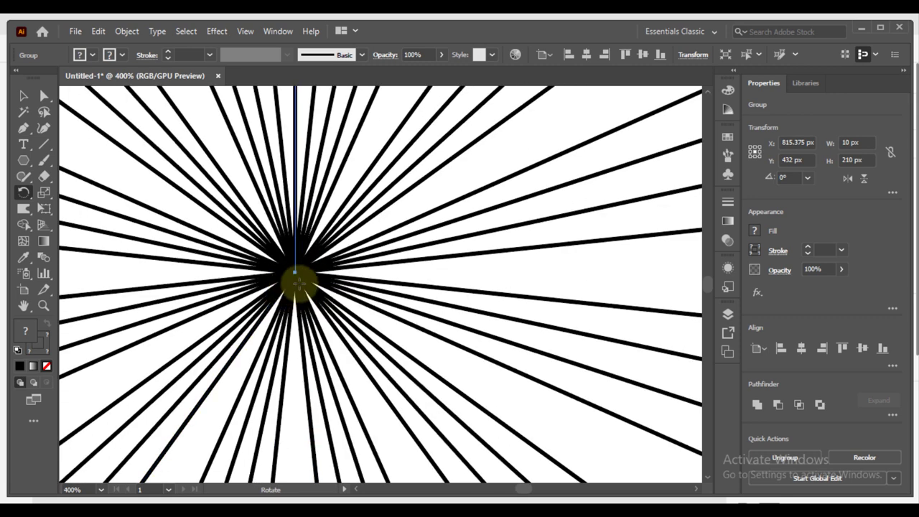
alt+click(295, 271)
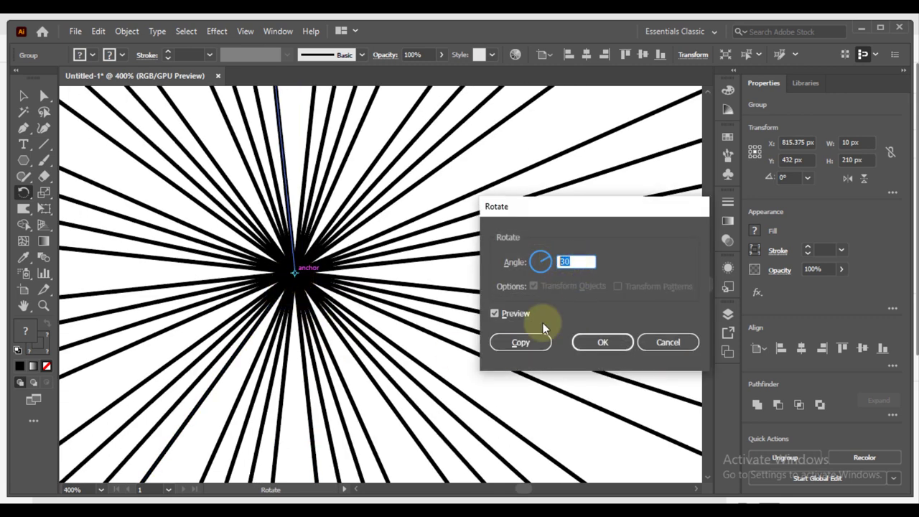
click(520, 342)
scroll(381, 328, down, 2)
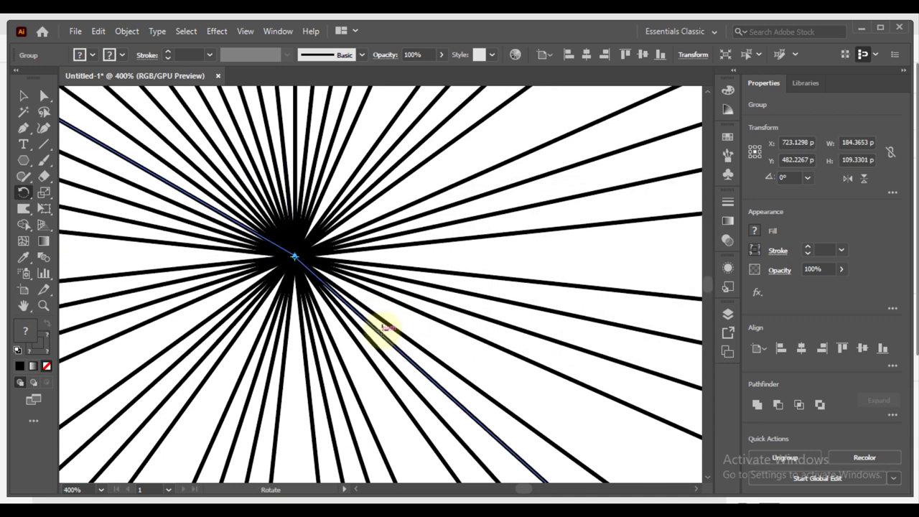
scroll(380, 328, down, 2)
scroll(377, 329, down, 1)
key(ctrl+d)
key(ctrl+d)
key(ctrl+d)
key(ctrl+d)
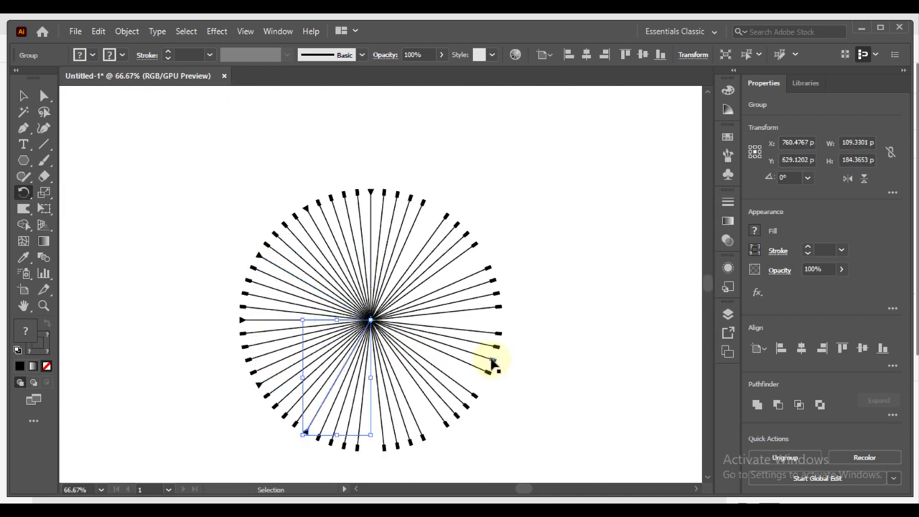
key(ctrl+d)
key(ctrl+d)
key(ctrl+d)
key(ctrl+d)
key(ctrl+d)
key(ctrl+d)
key(ctrl+d)
key(ctrl+d)
key(ctrl+d)
key(ctrl+d)
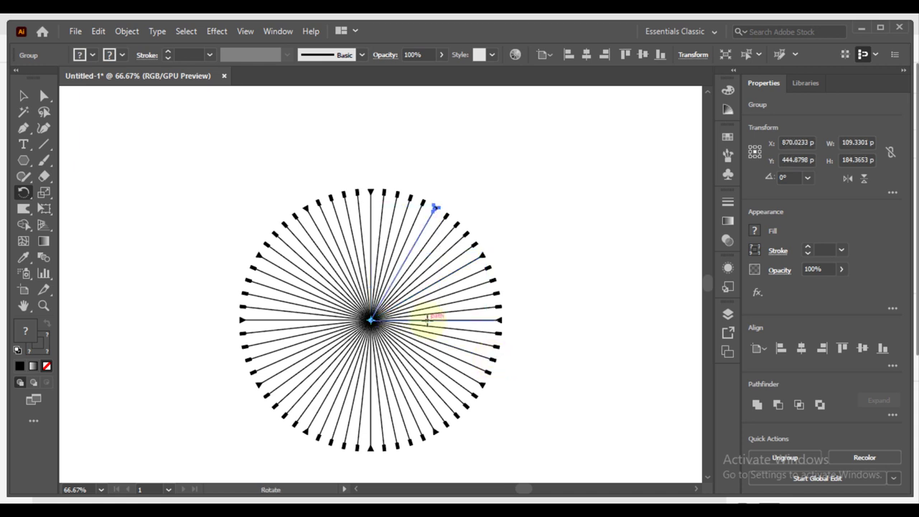
key(v)
drag(165, 164, 530, 454)
click(544, 398)
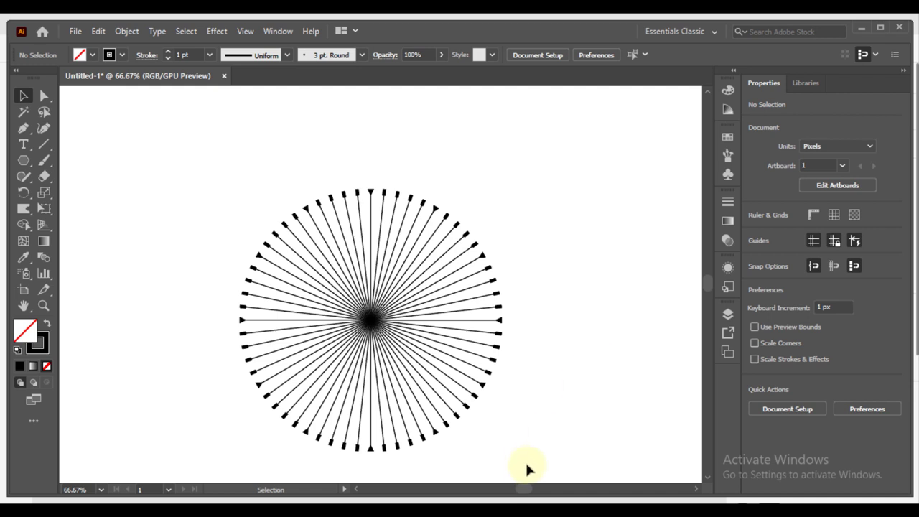
Step: Ungroup the sticks in Illustrator and delete all the long spoke lines
drag(211, 192, 207, 187)
right_click(337, 253)
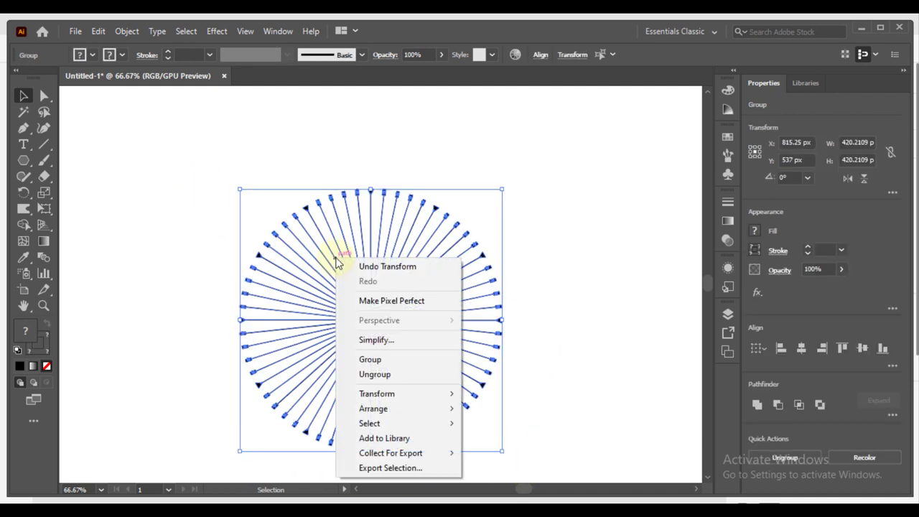
click(383, 374)
click(468, 324)
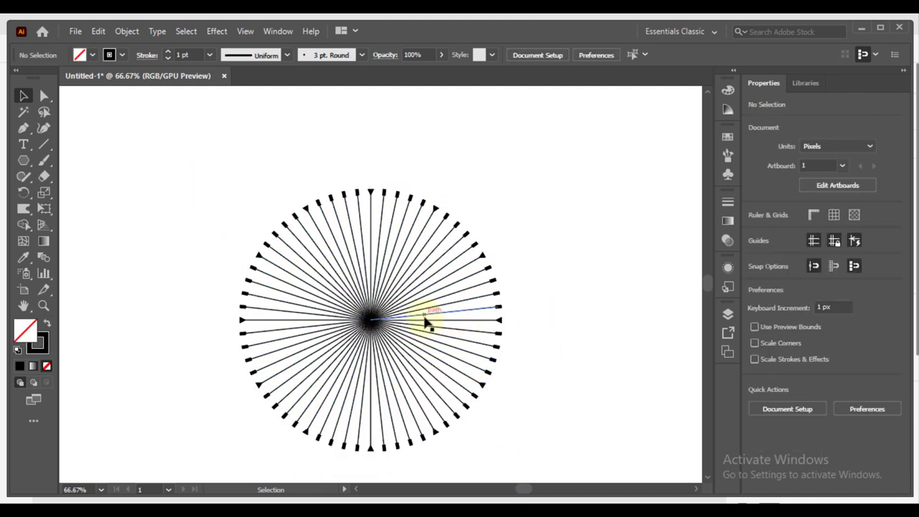
click(430, 300)
click(431, 302)
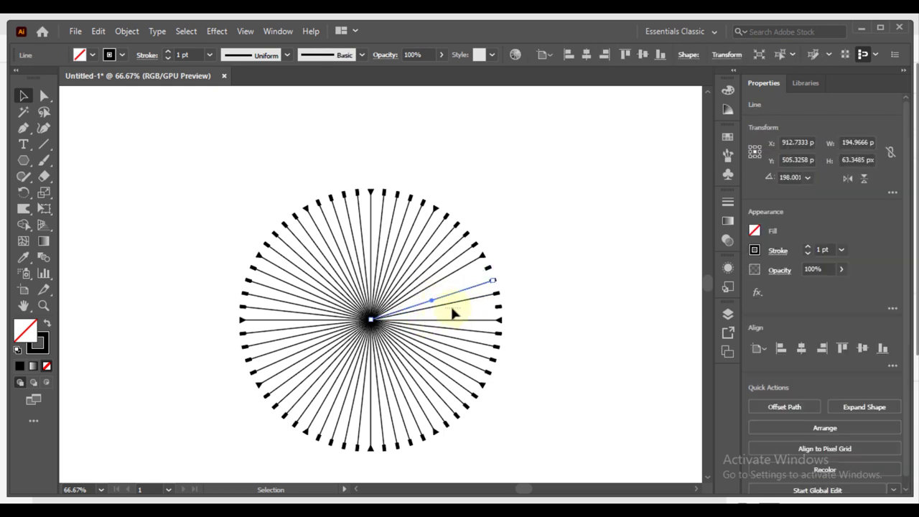
key(Delete)
mouse_move(339, 248)
mouse_down()
mouse_move(328, 256)
mouse_move(390, 366)
mouse_up()
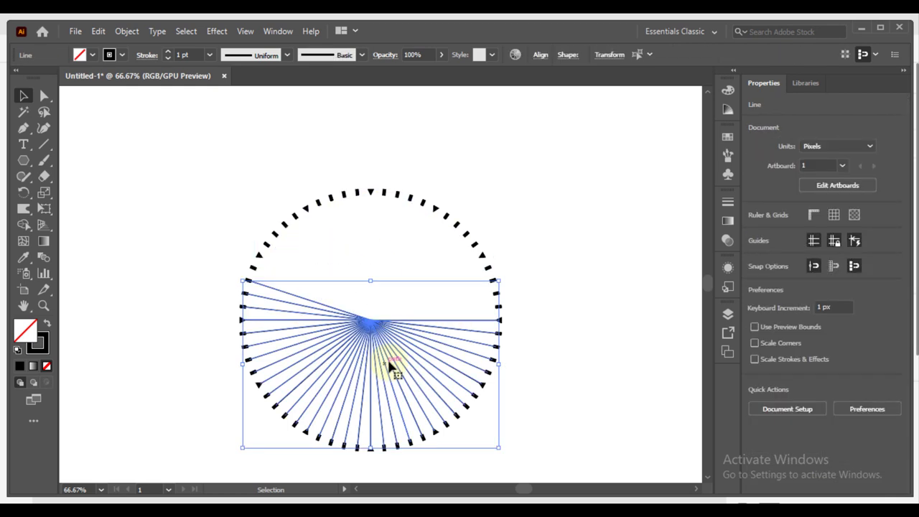
key(Delete)
Step: Group the remaining ring of tick marks and copy it for the XD clock
drag(446, 473, 244, 181)
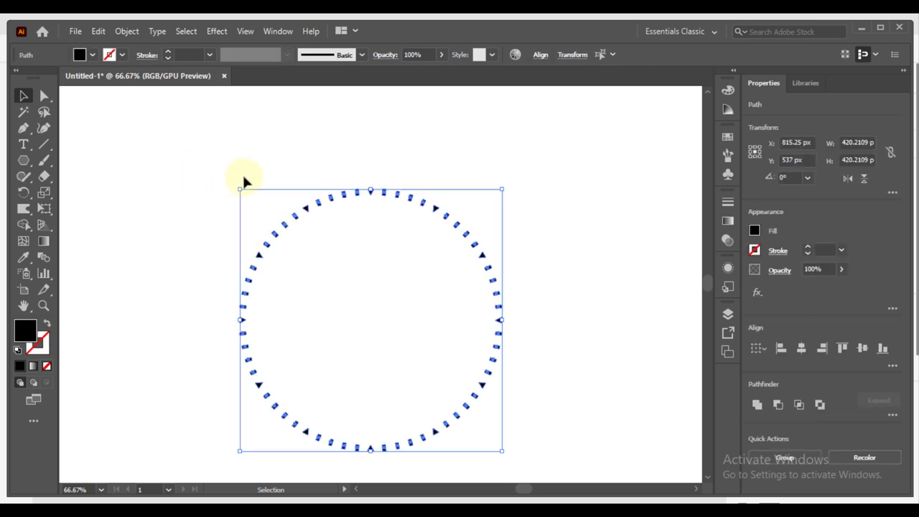
right_click(283, 233)
click(320, 305)
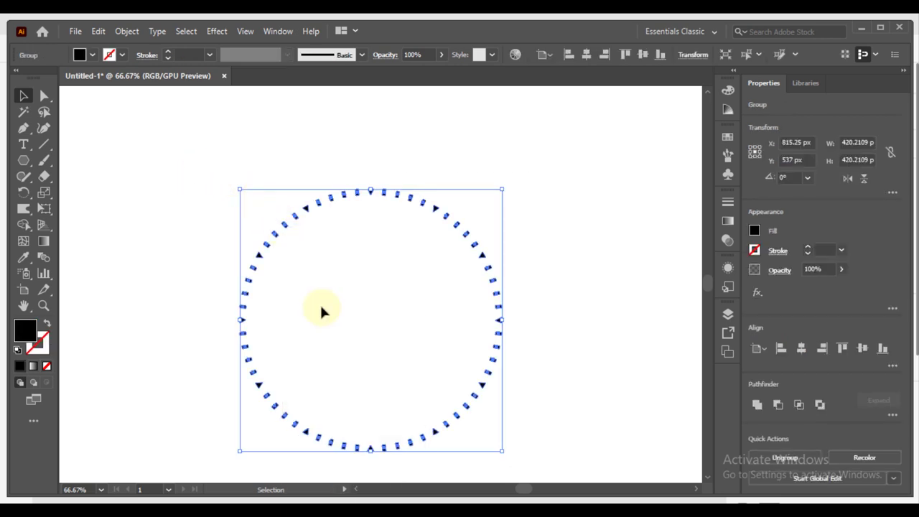
click(102, 33)
click(130, 97)
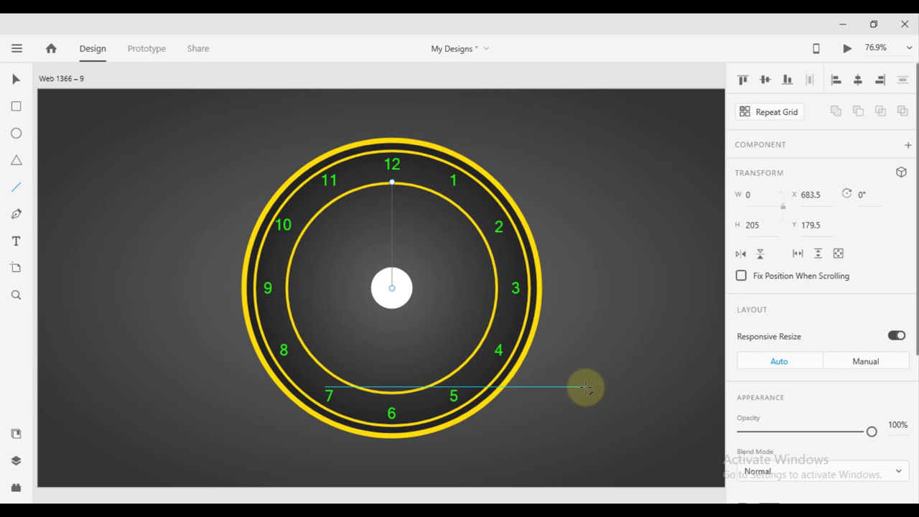
right_click(587, 242)
Step: Paste the tick ring onto the clock, centre it horizontally, and fill it white
click(603, 303)
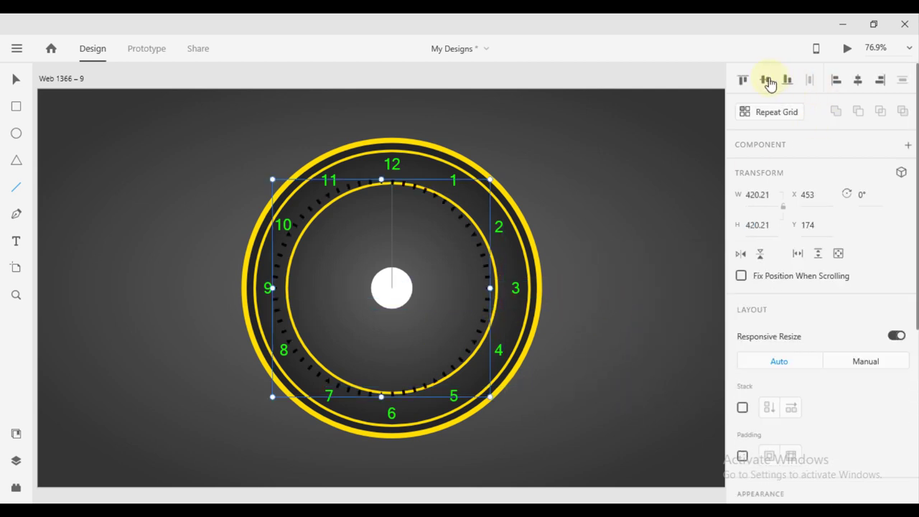
click(858, 81)
scroll(398, 335, up, 3)
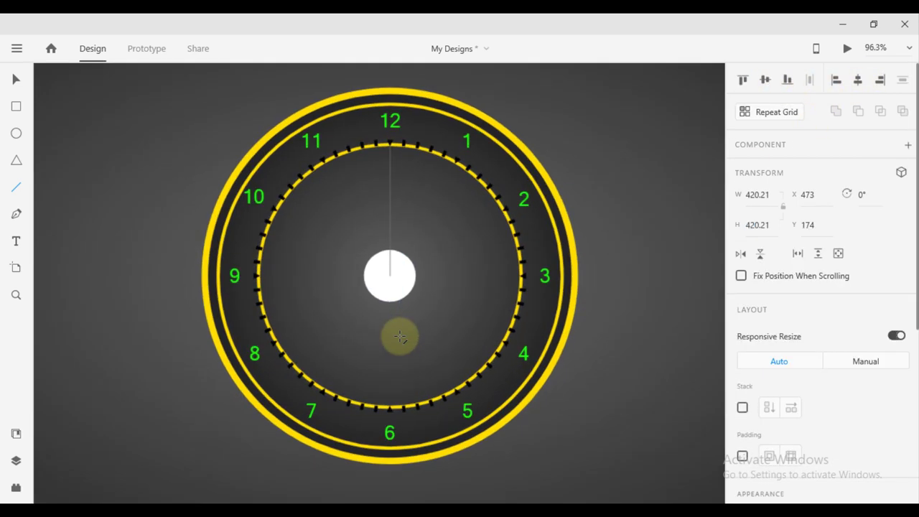
scroll(786, 478, down, 5)
click(770, 317)
drag(656, 314, 534, 246)
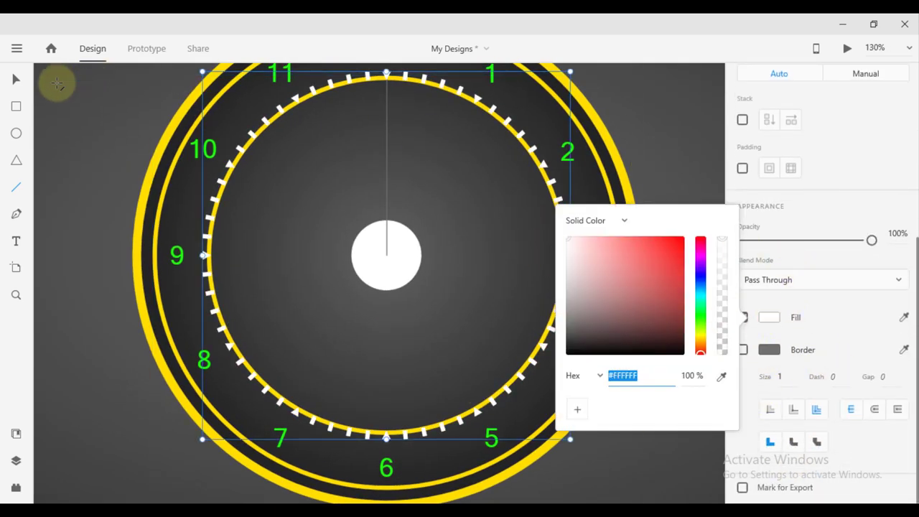
click(16, 79)
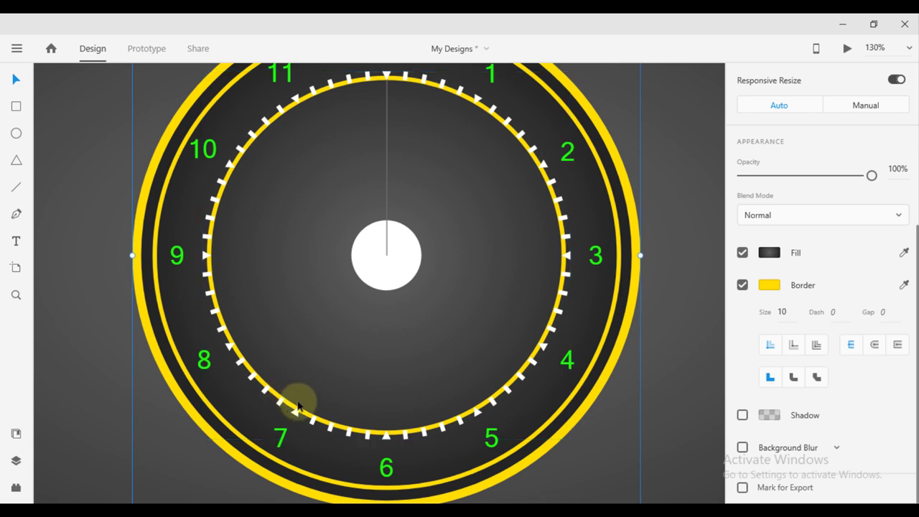
Step: Ungroup the tick ring and delete the inner yellow ring
click(311, 422)
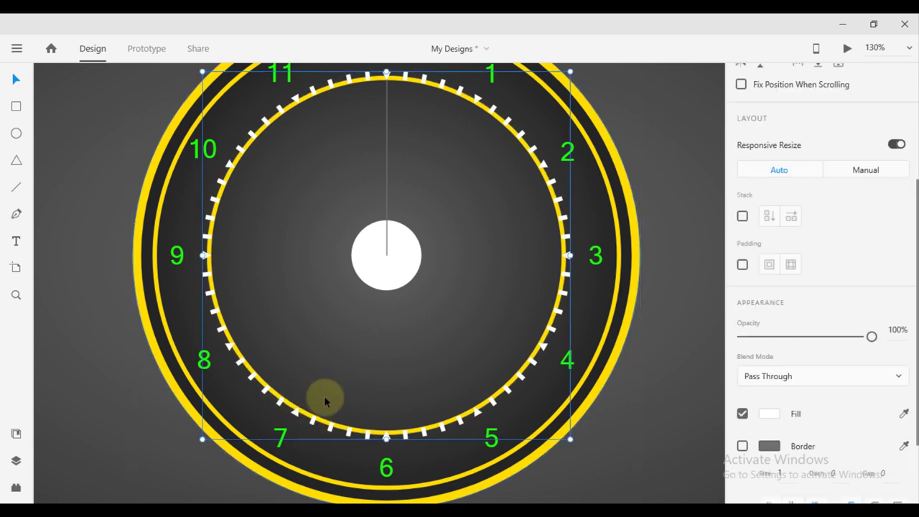
right_click(332, 434)
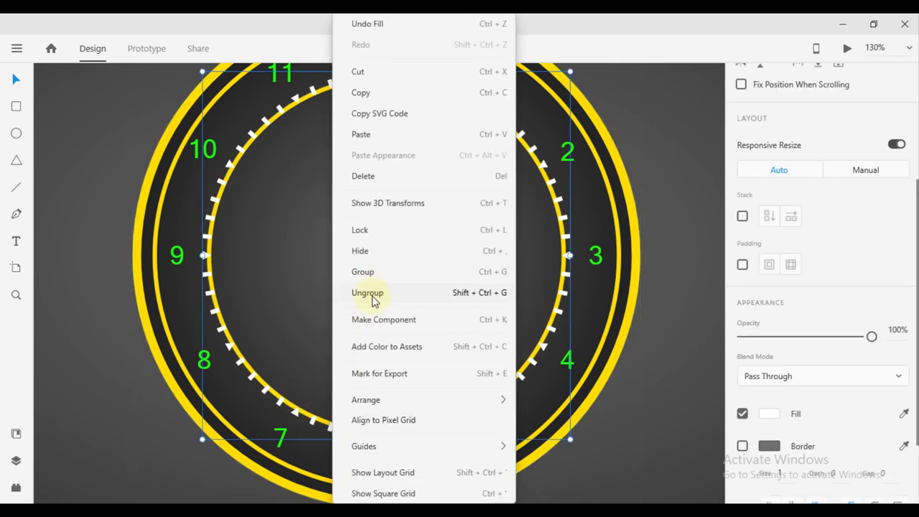
click(369, 299)
click(543, 339)
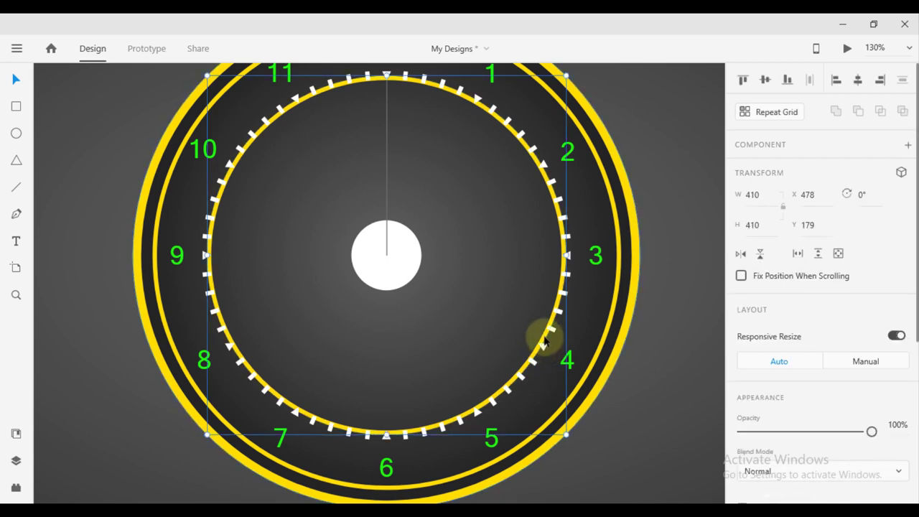
key(Delete)
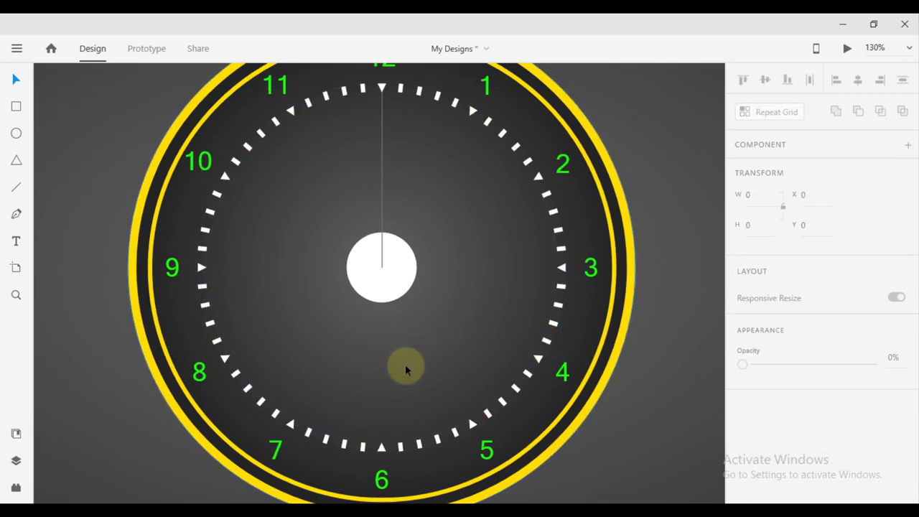
Step: Select the triangle hour markers near 6, 8, 9, 10 and 11
click(381, 445)
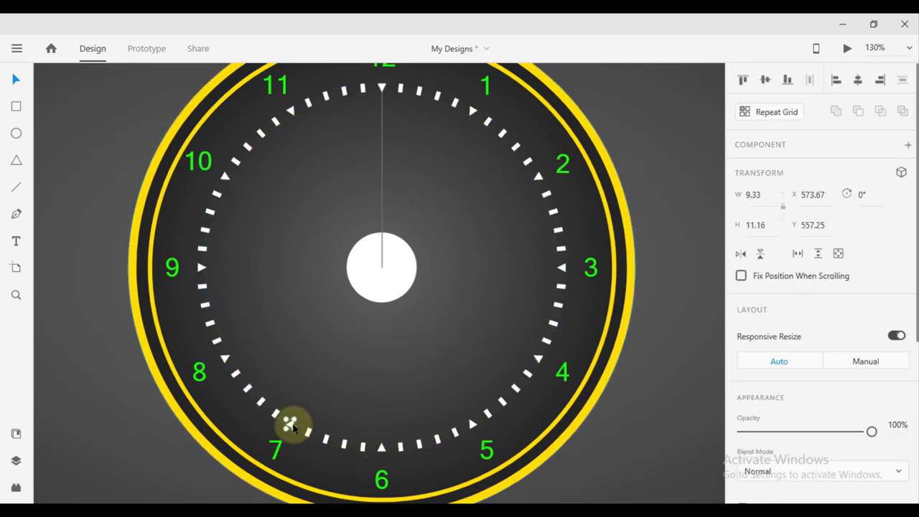
shift+click(225, 358)
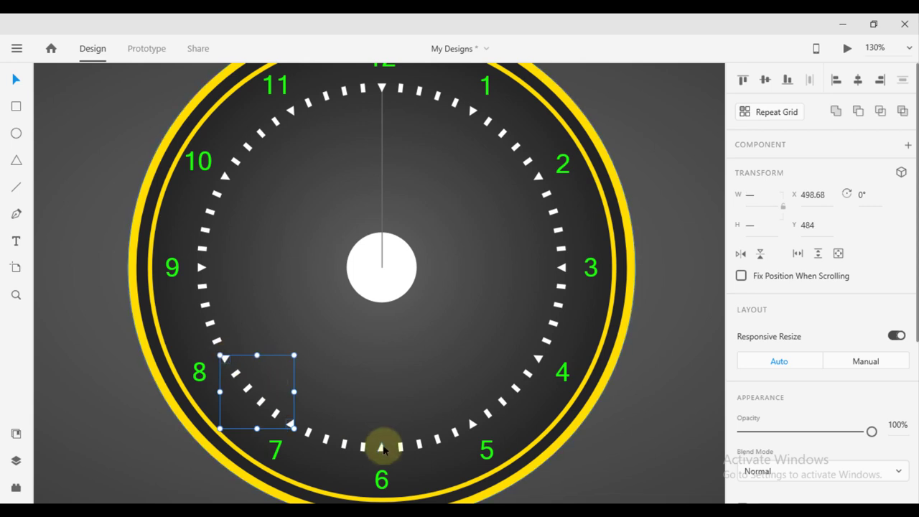
shift+click(382, 447)
shift+click(202, 268)
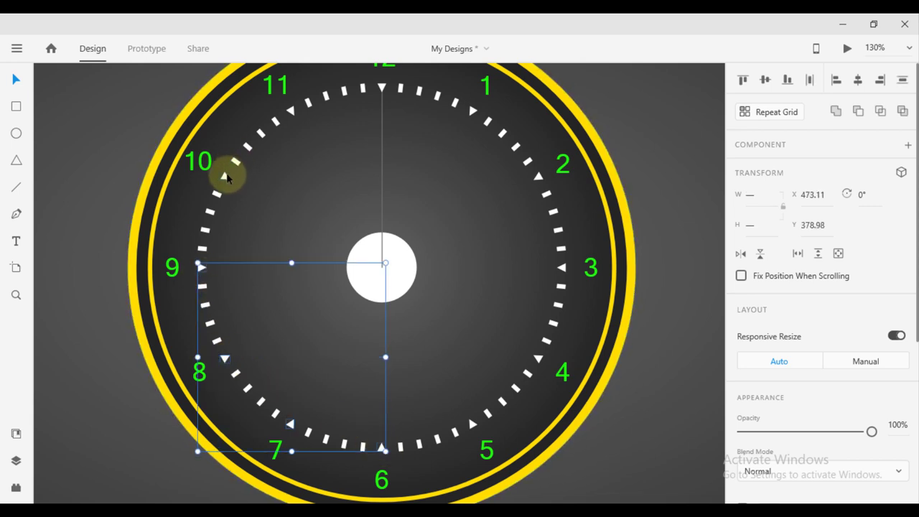
shift+click(225, 176)
shift+click(290, 112)
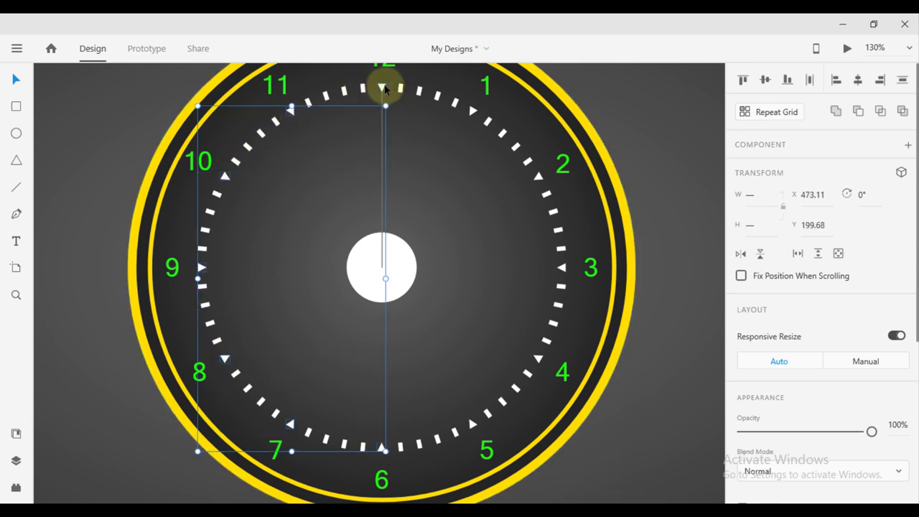
Step: Add the triangle markers near 12, 1, 2, 3 and 5 to the selection
shift+click(382, 86)
shift+click(473, 110)
shift+click(538, 177)
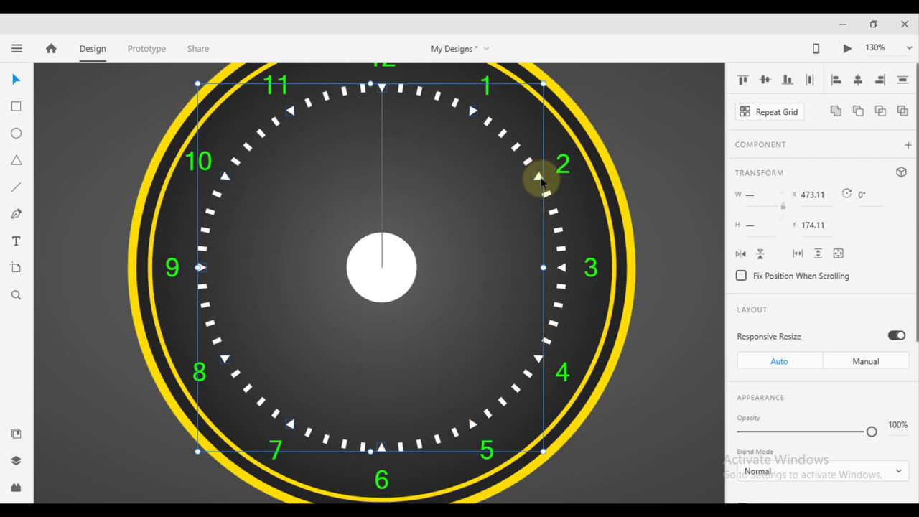
shift+click(562, 267)
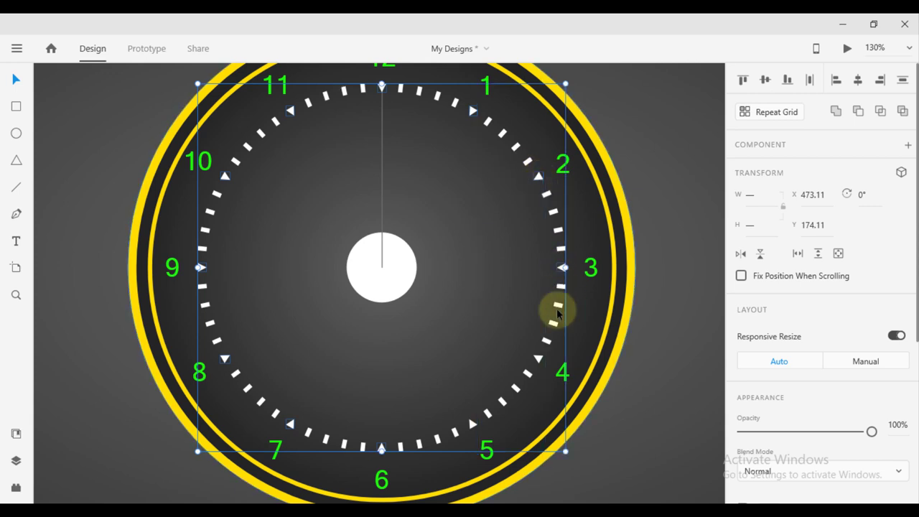
shift+click(473, 424)
scroll(799, 317, down, 5)
Step: Fill all twelve triangle markers with the rings' yellow, #FFDD01
click(768, 254)
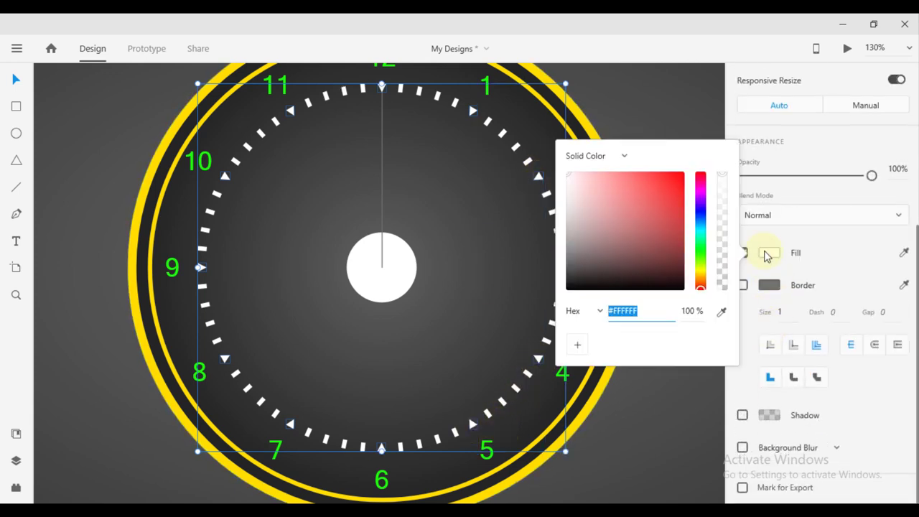
click(721, 312)
click(581, 421)
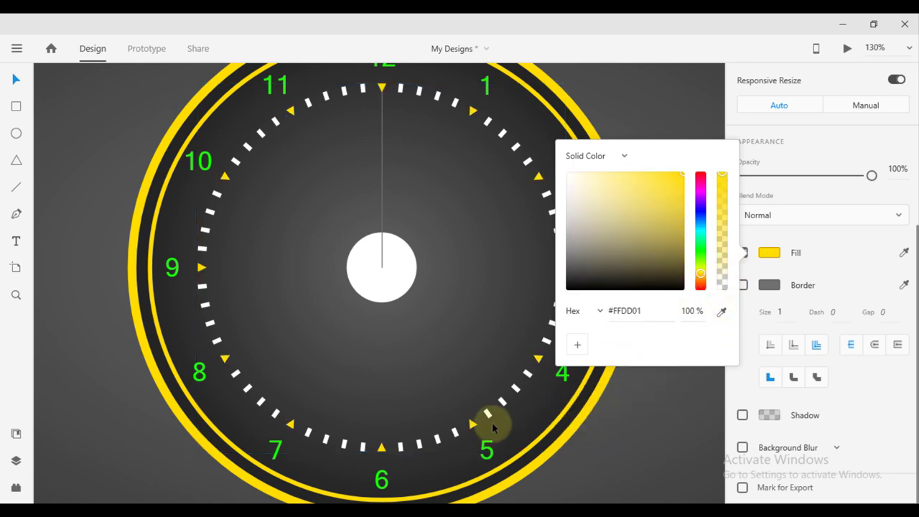
click(833, 259)
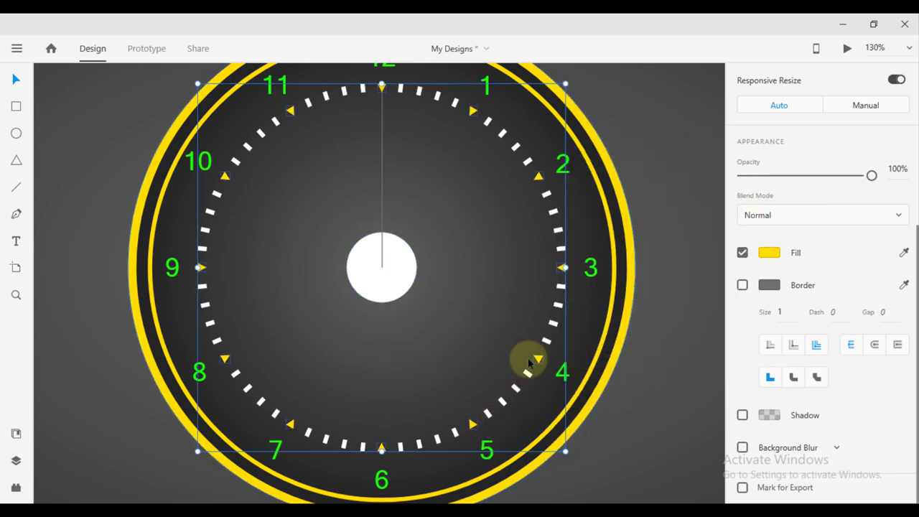
scroll(447, 381, down, 2)
scroll(448, 380, down, 1)
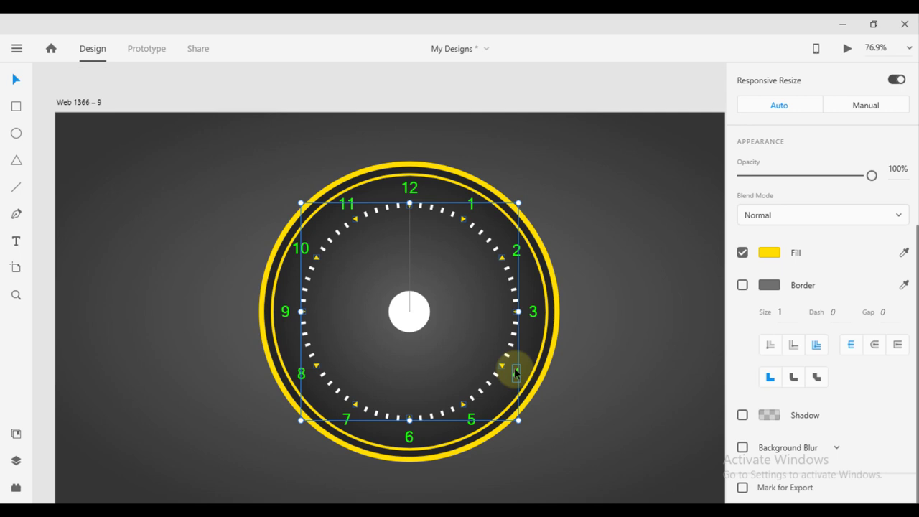
Step: Turn the white centre circle into an unfilled ring with a border in the numbers' green
click(566, 354)
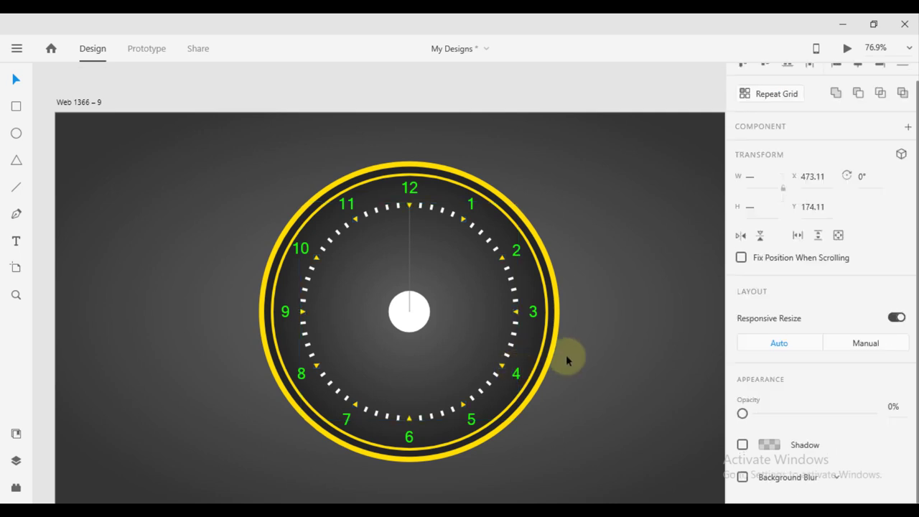
click(410, 262)
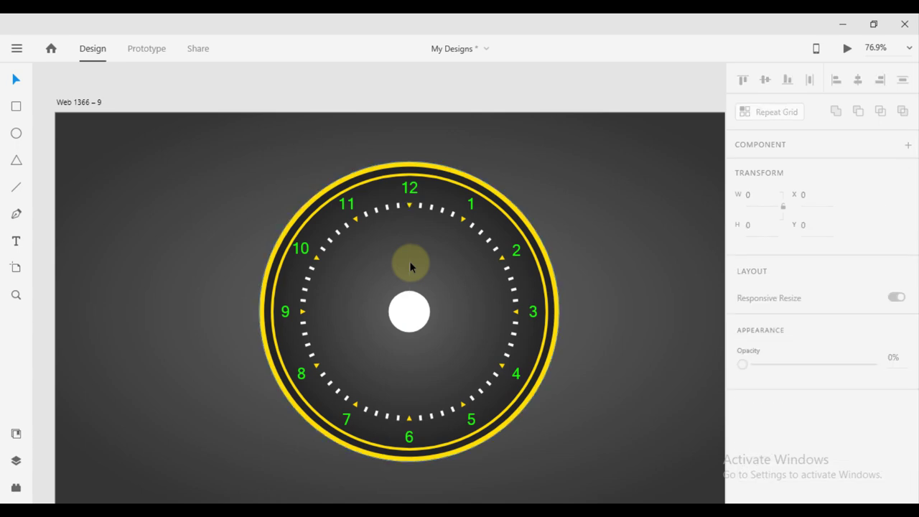
scroll(388, 288, up, 1)
scroll(247, 338, down, 2)
scroll(421, 335, up, 2)
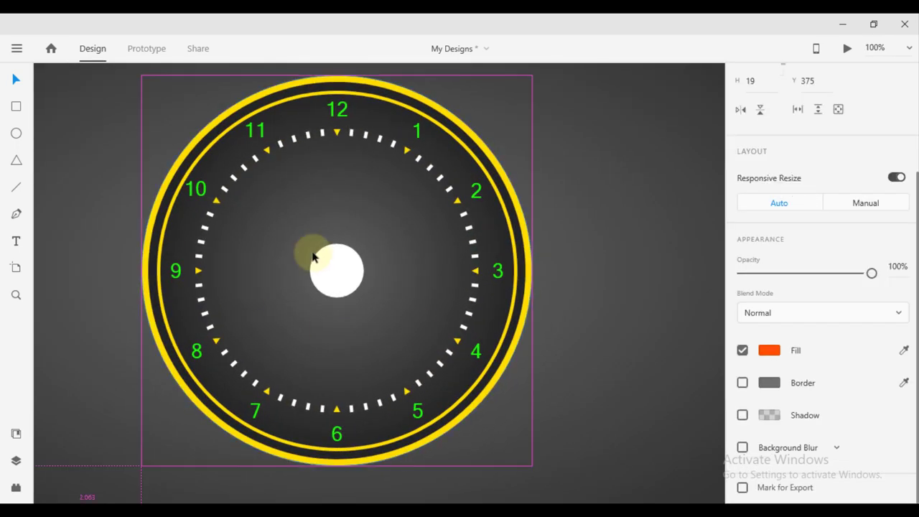
click(337, 268)
click(742, 383)
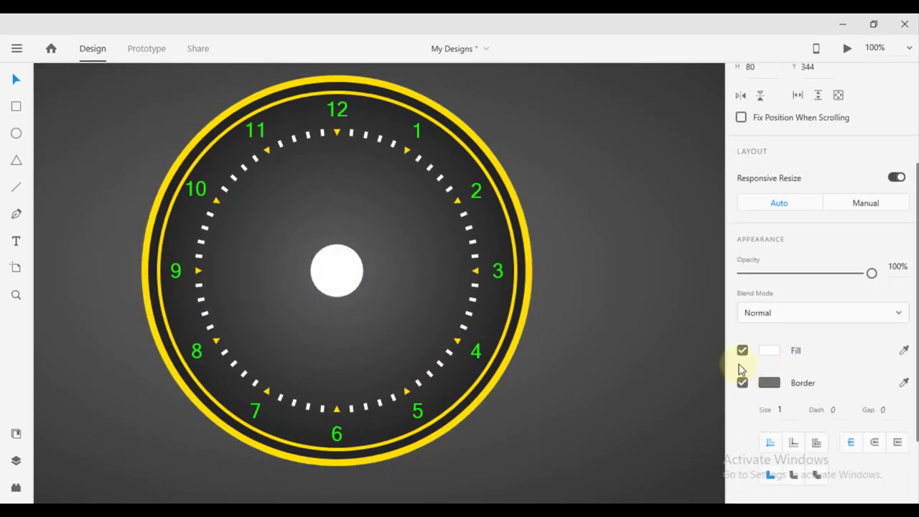
click(742, 351)
click(770, 383)
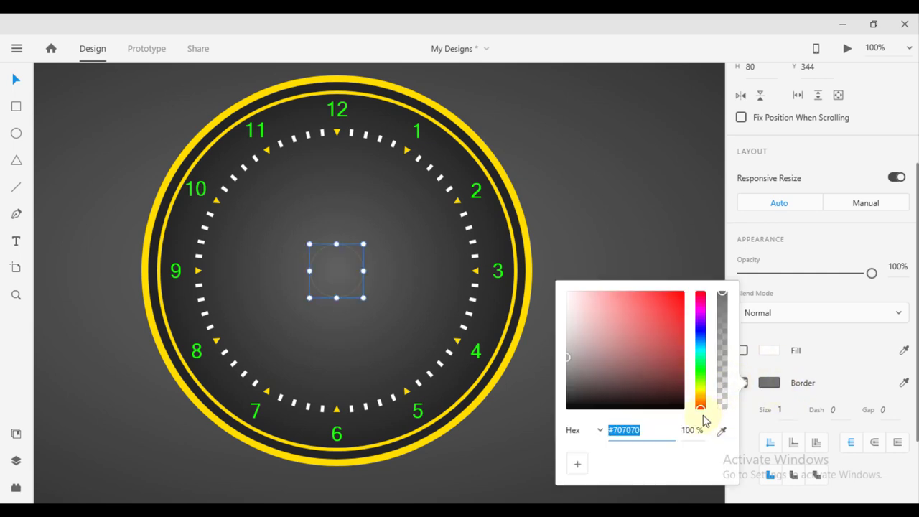
click(723, 432)
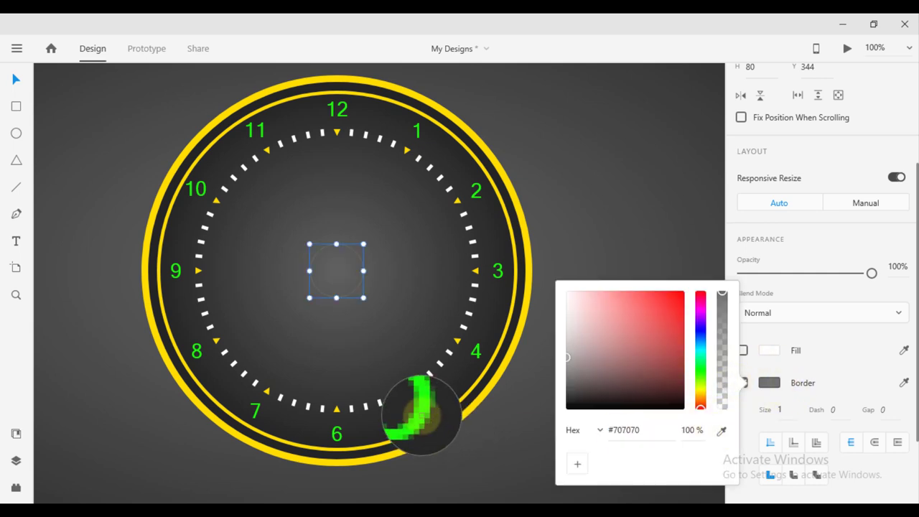
click(420, 411)
click(17, 78)
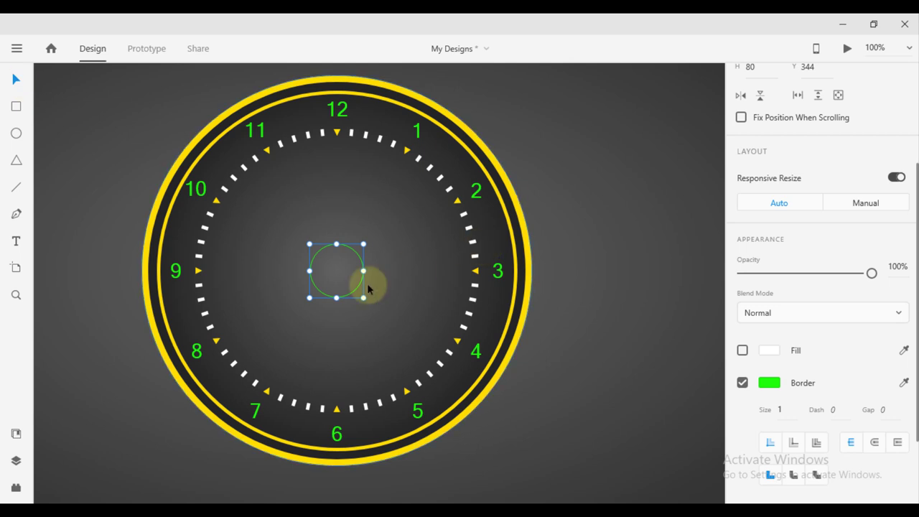
Step: Draw a small white circle and centre it inside the green ring
scroll(352, 267, up, 3)
scroll(352, 267, up, 5)
click(17, 133)
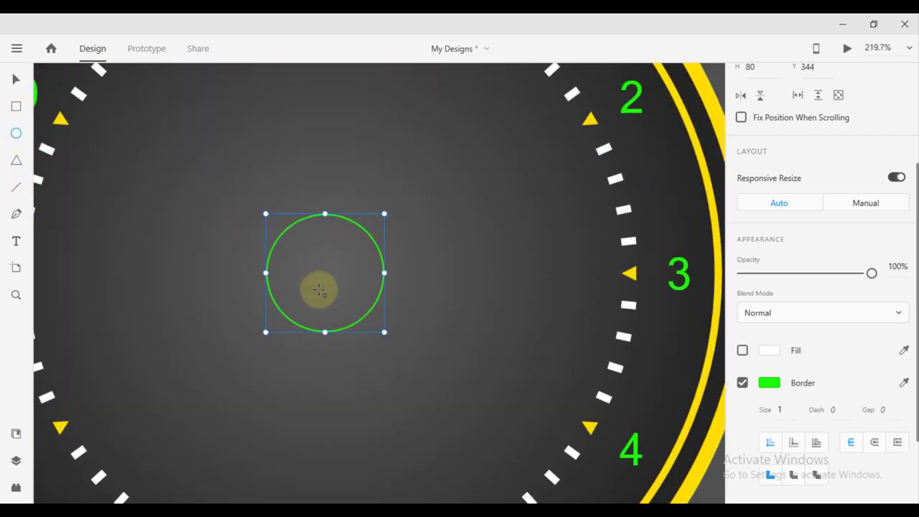
mouse_move(322, 264)
mouse_down()
mouse_move(368, 317)
mouse_move(331, 283)
mouse_move(362, 310)
mouse_up()
click(16, 79)
click(352, 299)
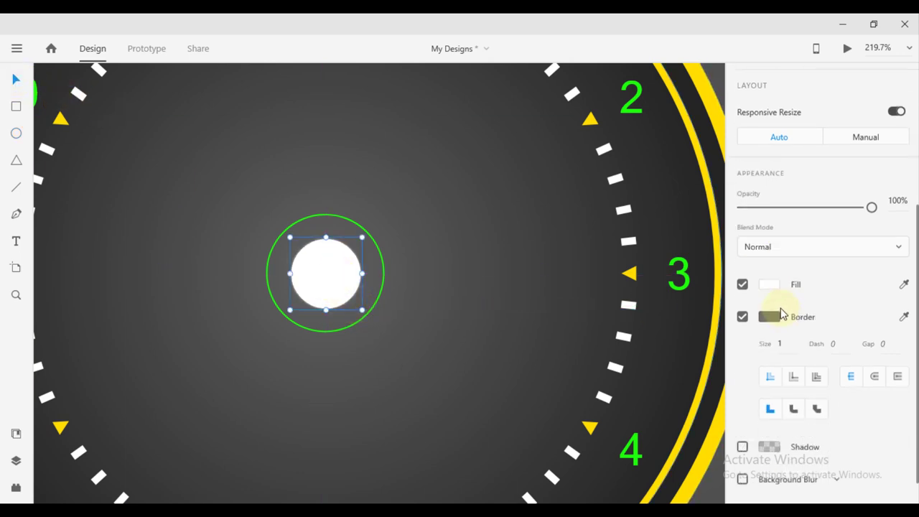
Step: Remove the small circle's border and fill it dark red #BF3100
click(742, 383)
click(772, 353)
text(#BF3100)
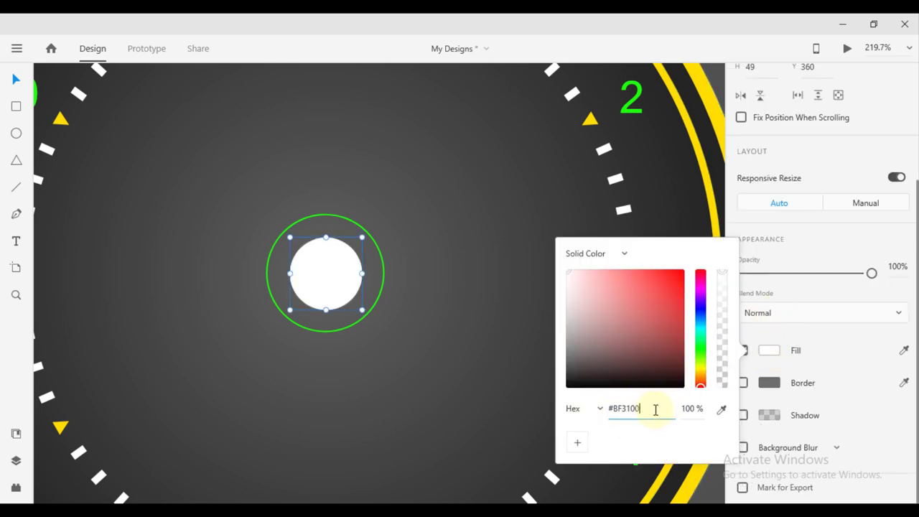
key(Return)
key(Escape)
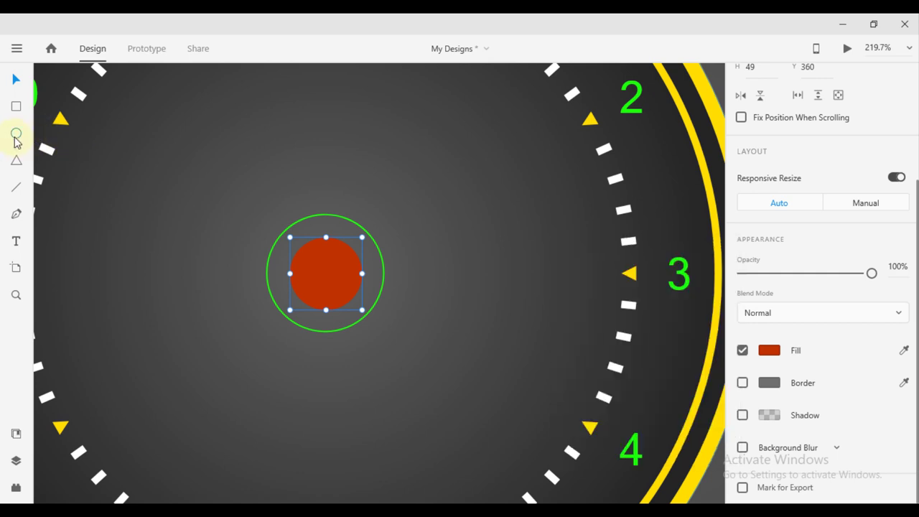
Step: Draw a smaller circle on top, filled solid orange #FF4E00 with no border
click(16, 134)
mouse_move(314, 263)
mouse_down()
mouse_move(344, 291)
mouse_move(324, 273)
mouse_move(349, 247)
mouse_up()
click(16, 81)
click(769, 384)
text(ffe00)
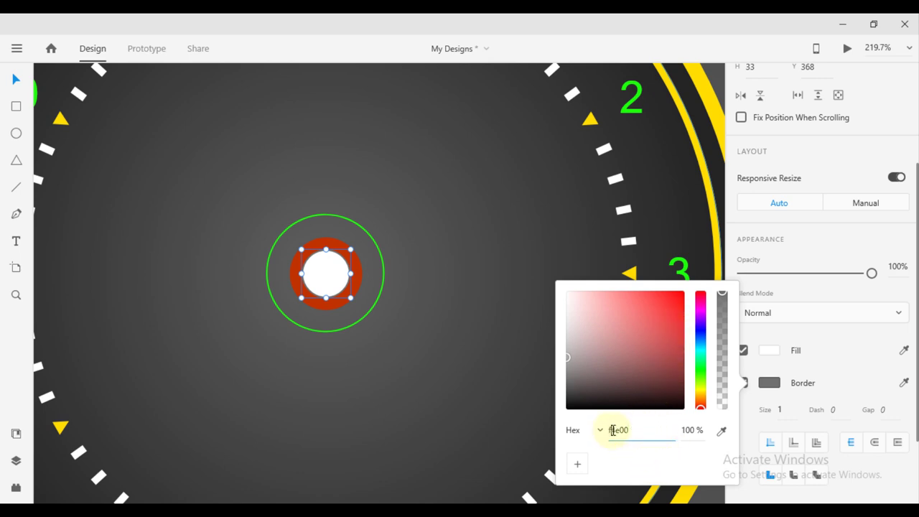
key(Return)
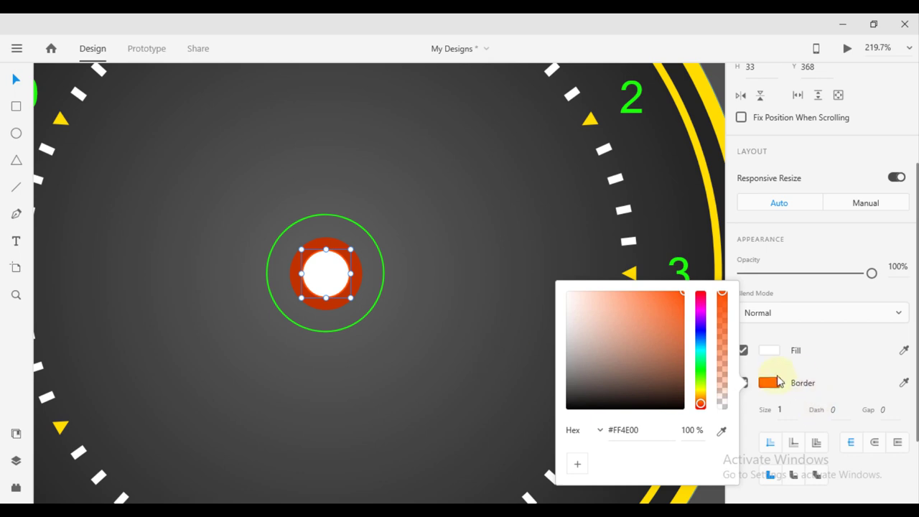
click(772, 355)
text(ff4e)
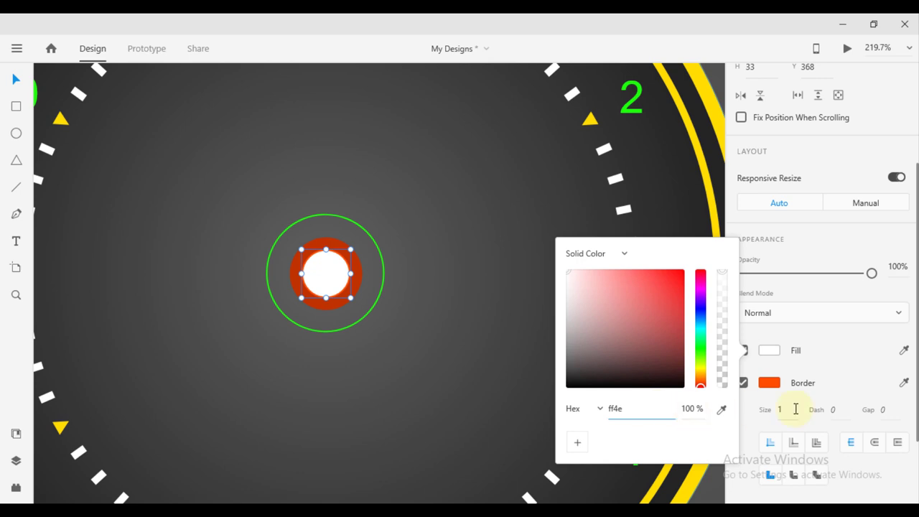
click(904, 350)
click(768, 382)
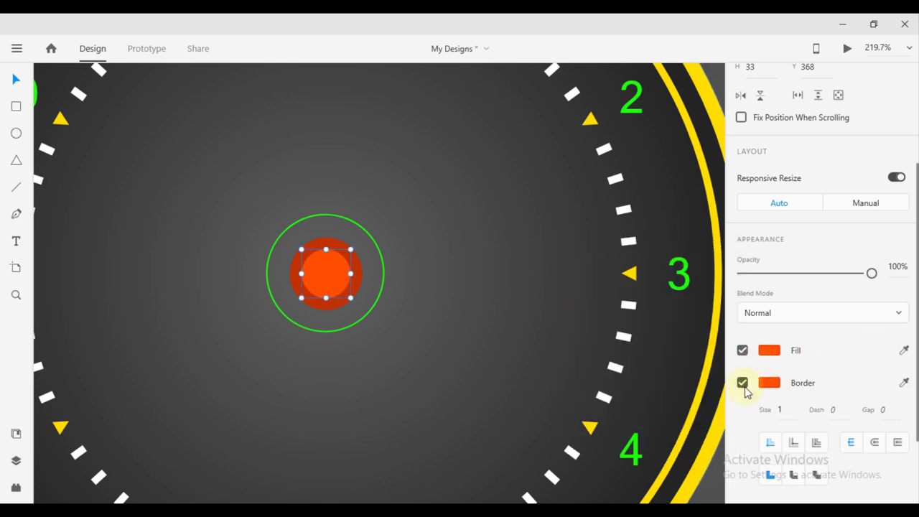
click(743, 385)
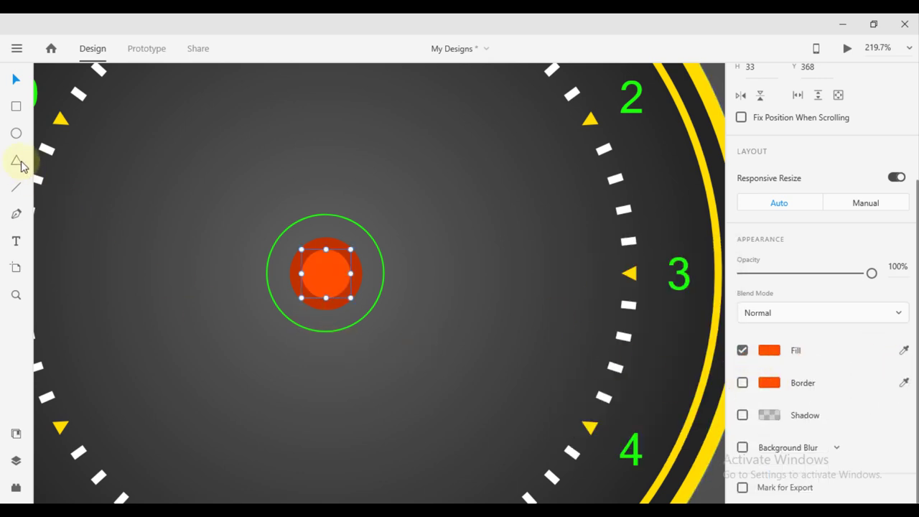
Step: Draw a bar from the hub to the 3 marker, borderless and filled with the hub's orange
click(16, 107)
drag(328, 268, 614, 282)
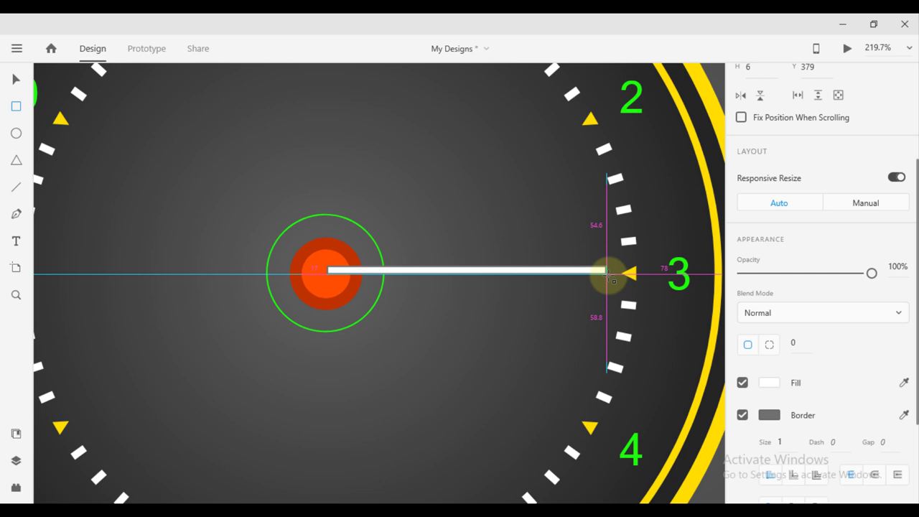
drag(613, 280, 609, 277)
click(743, 415)
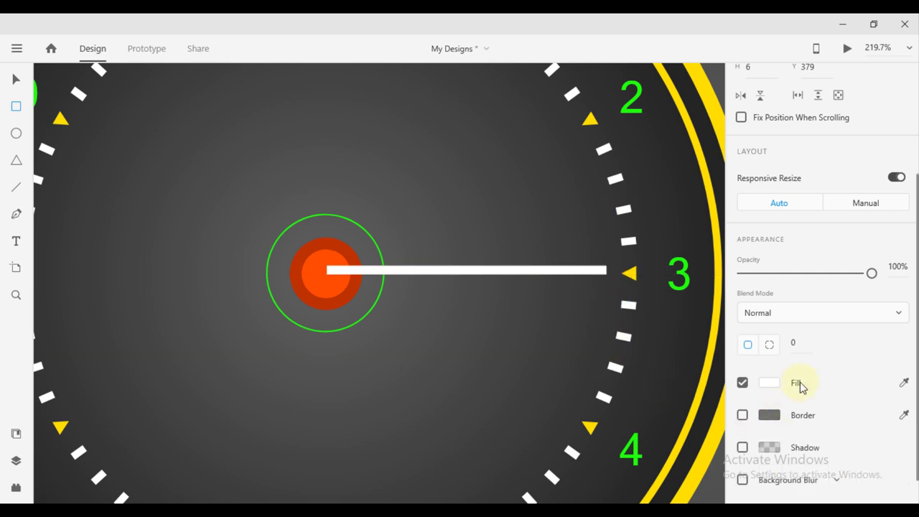
click(904, 382)
click(324, 276)
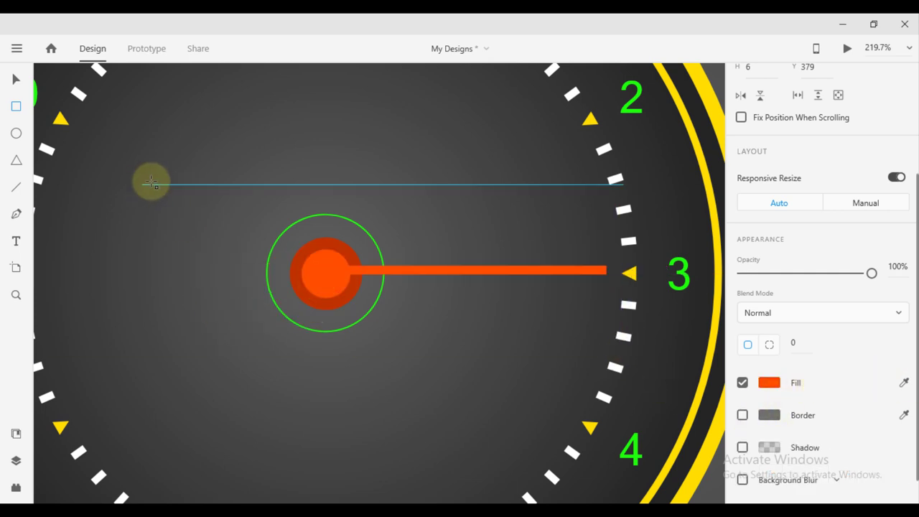
Step: Set the bar's height to 3 and align it to start at the hub centre
scroll(852, 125, up, 3)
click(860, 80)
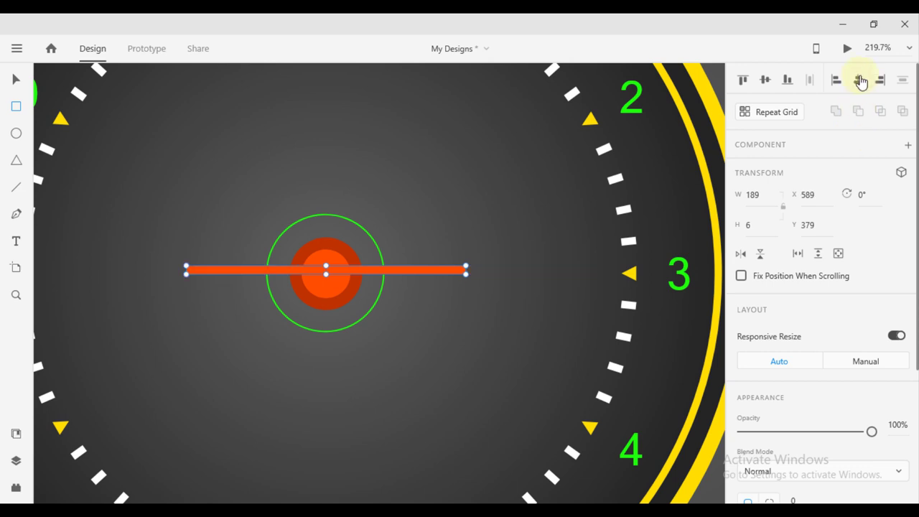
click(882, 82)
click(859, 80)
click(768, 85)
click(17, 81)
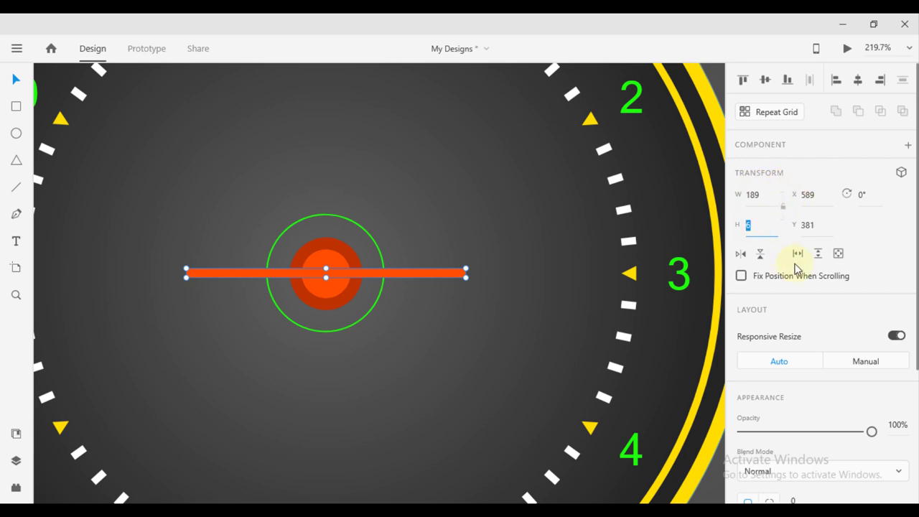
text(3)
key(Return)
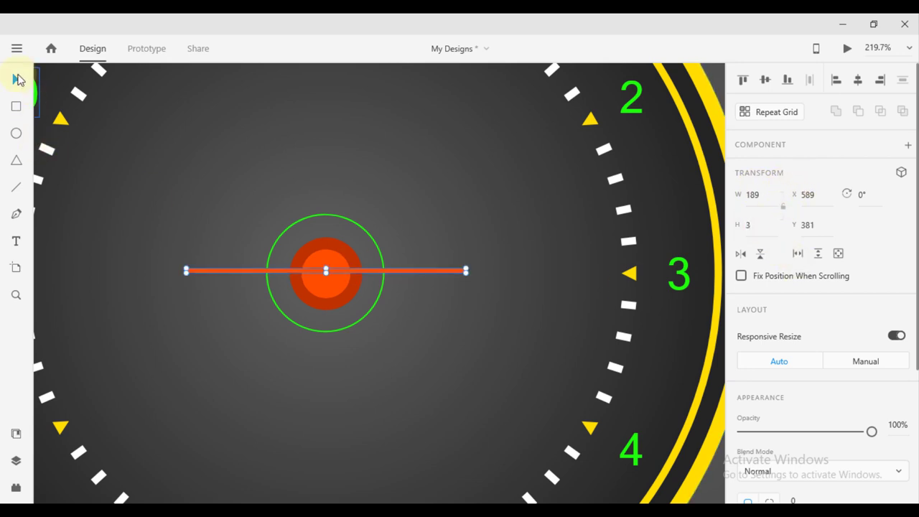
drag(406, 285, 542, 282)
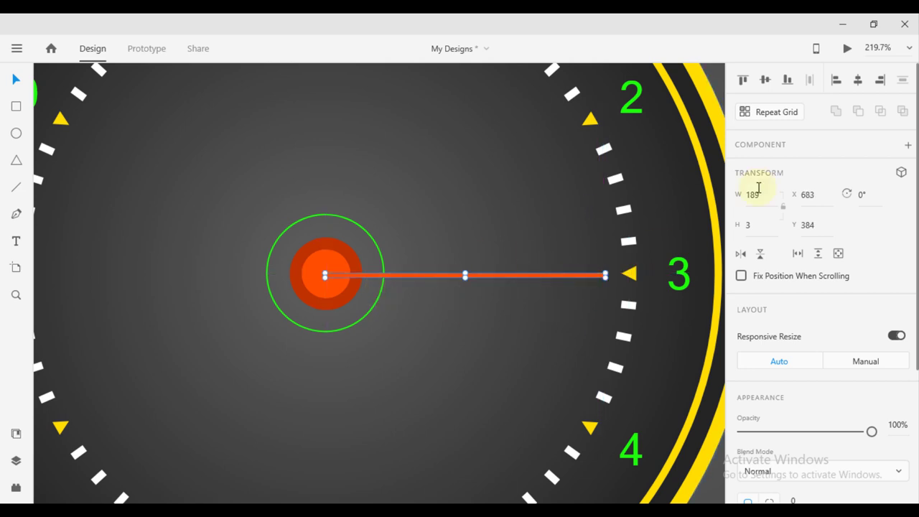
click(766, 81)
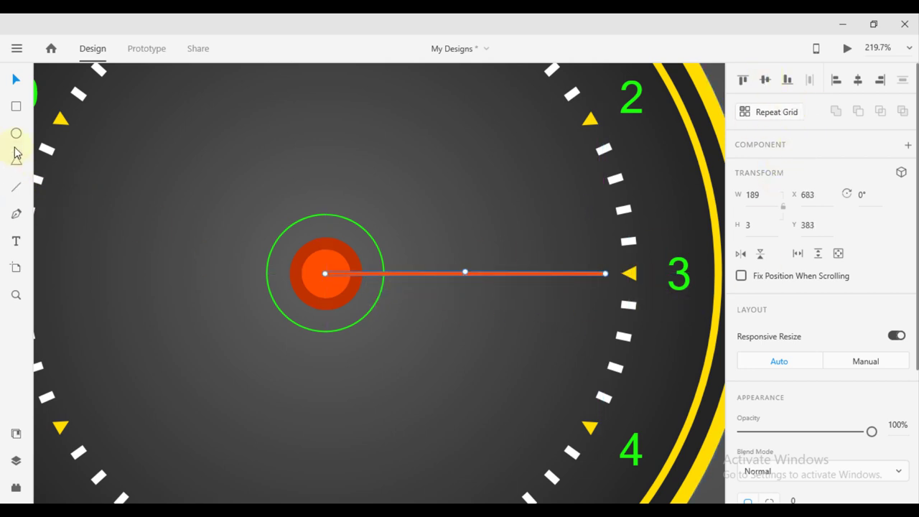
Step: Draw a short borderless bar beside the centre circle, filled with the hub's orange
click(16, 107)
drag(276, 269, 352, 280)
scroll(807, 390, down, 5)
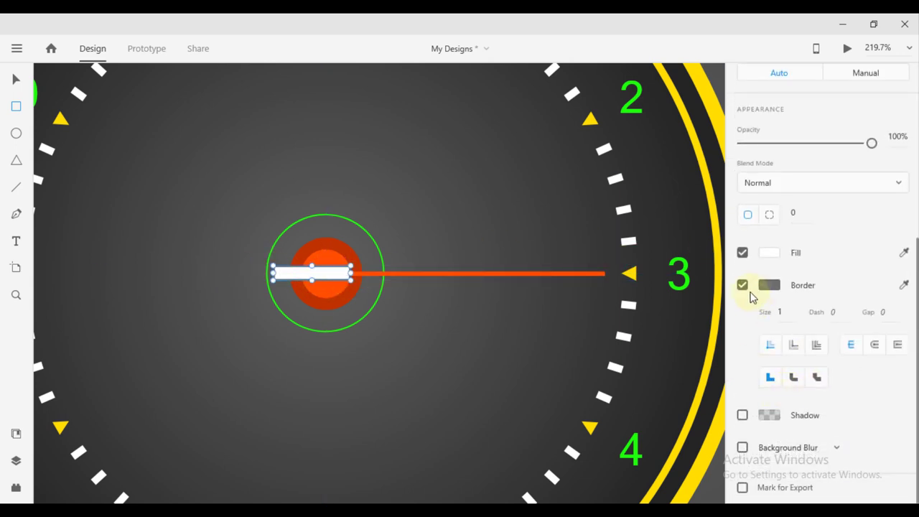
click(742, 285)
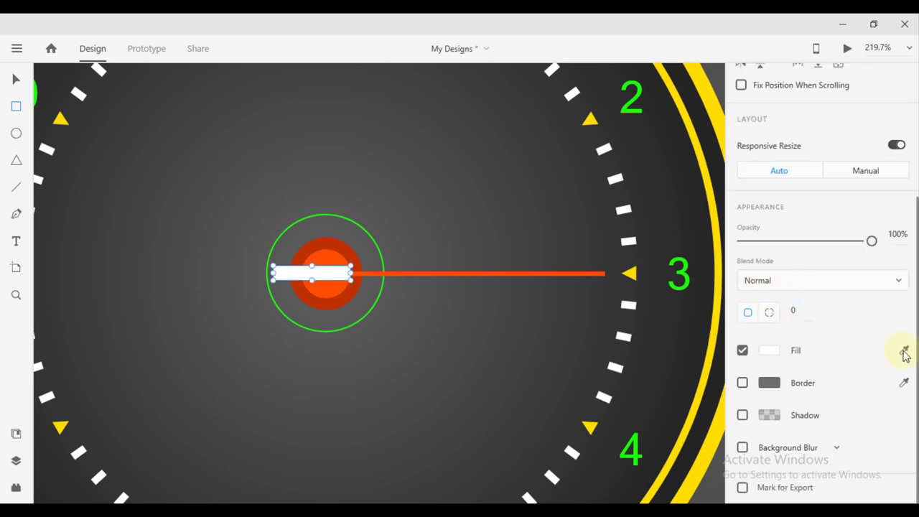
click(904, 352)
click(449, 275)
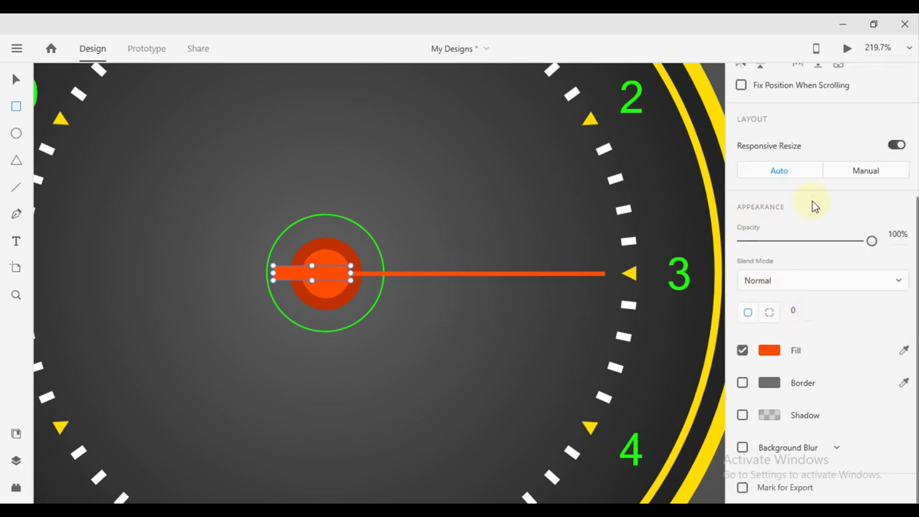
Step: Give the tail an 8 px height and slide it left so it tucks behind the hub
scroll(813, 202, up, 5)
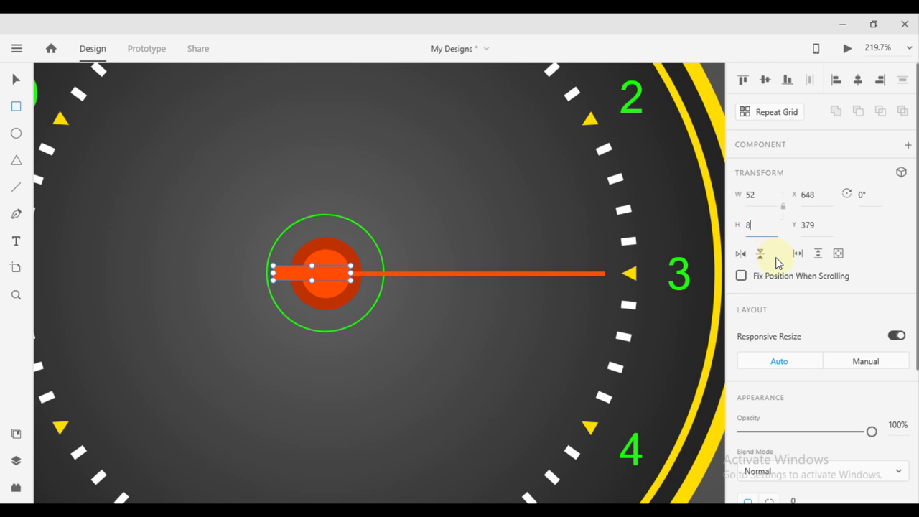
click(766, 80)
key(v)
drag(325, 275, 302, 276)
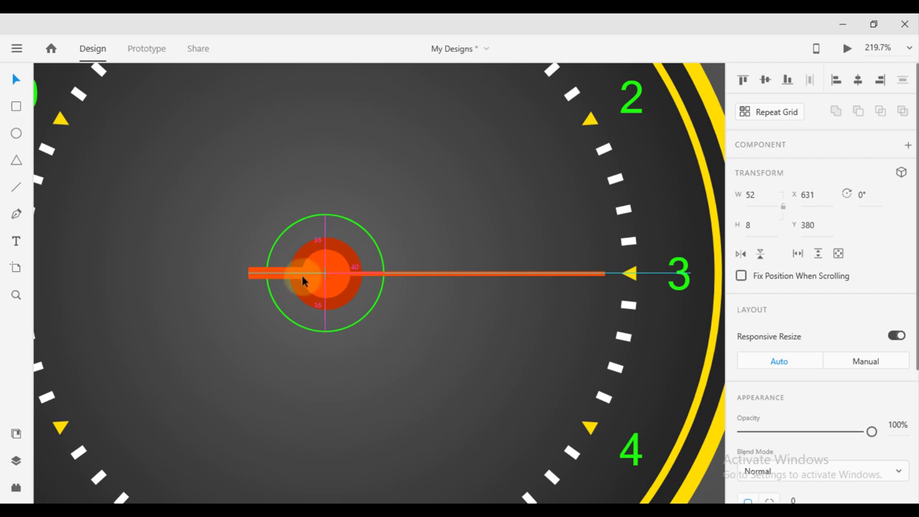
shift+click(431, 274)
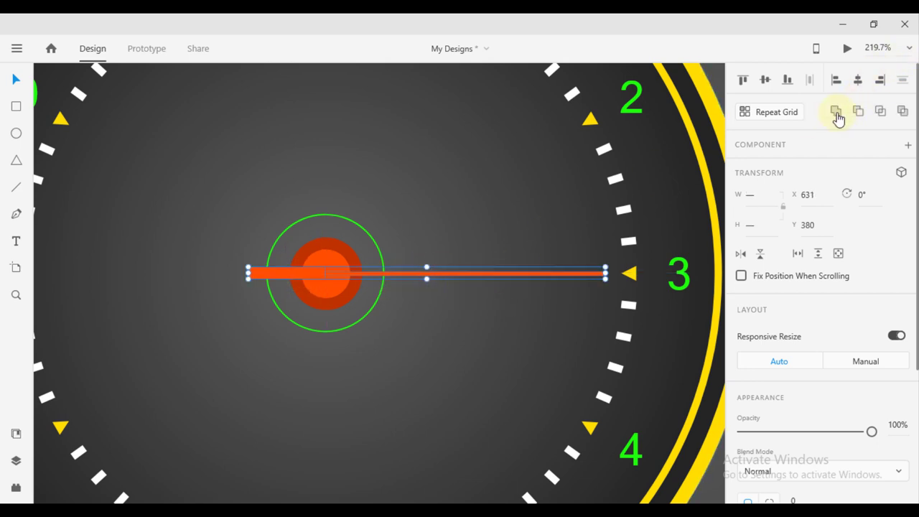
click(327, 266)
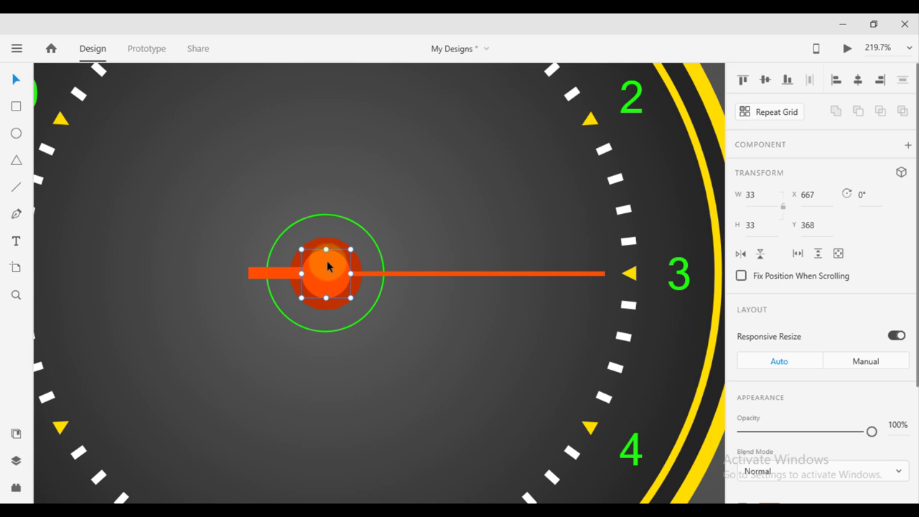
Step: Draw a tall thin white bar from the clock centre up toward the 12
click(506, 313)
scroll(414, 324, down, 4)
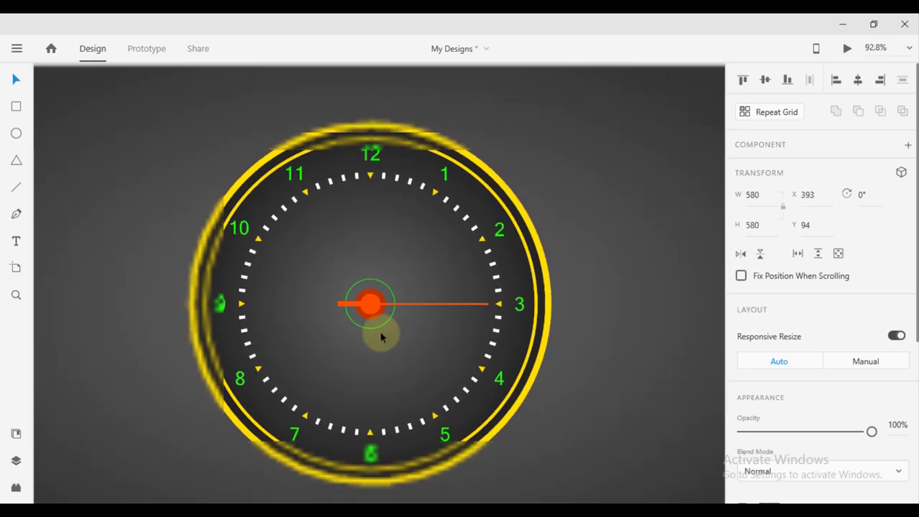
scroll(394, 339, up, 2)
scroll(390, 287, up, 2)
scroll(390, 318, up, 1)
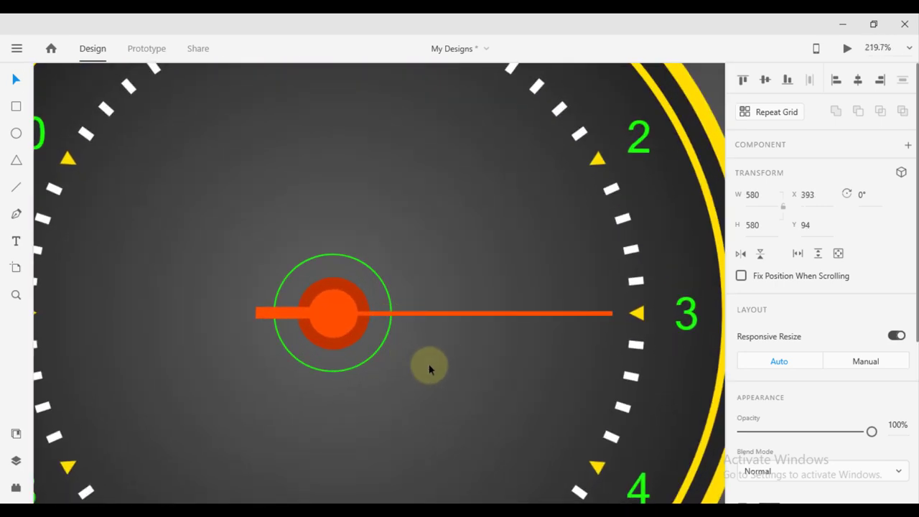
scroll(395, 373, down, 2)
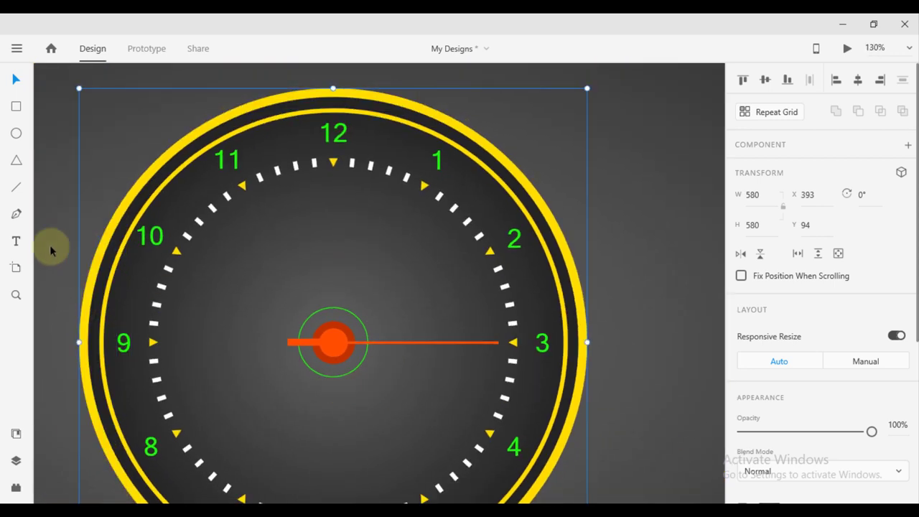
click(16, 109)
mouse_move(334, 342)
mouse_down()
mouse_move(335, 204)
mouse_move(321, 191)
mouse_up()
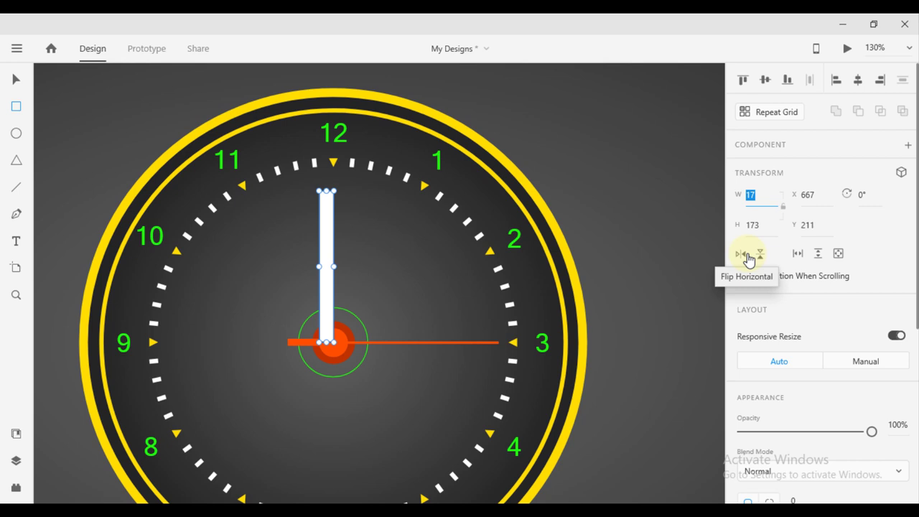
Step: Set the white bar's width to 16 and centre it over the hub
text(16)
key(Return)
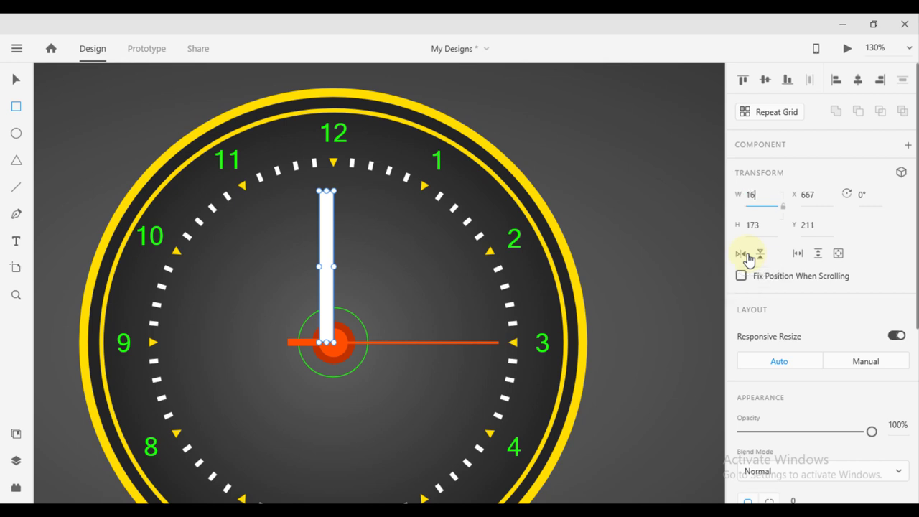
click(17, 81)
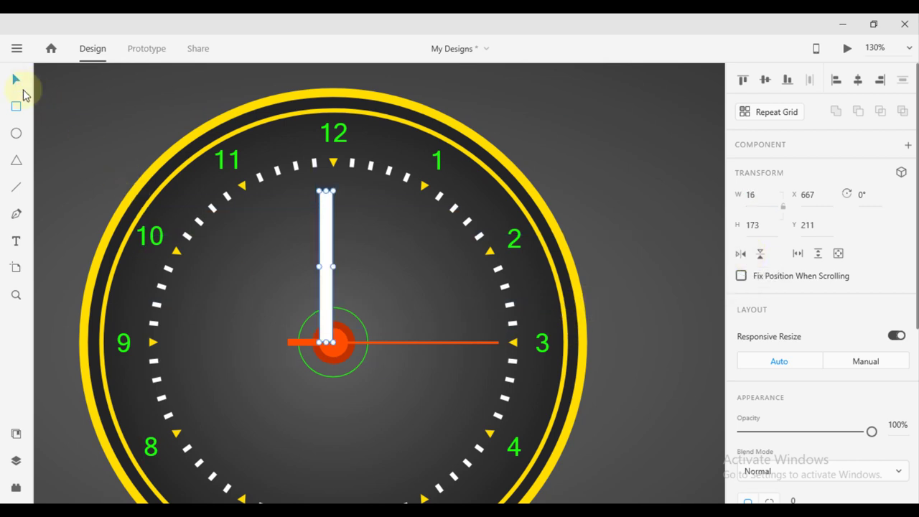
drag(324, 256, 333, 260)
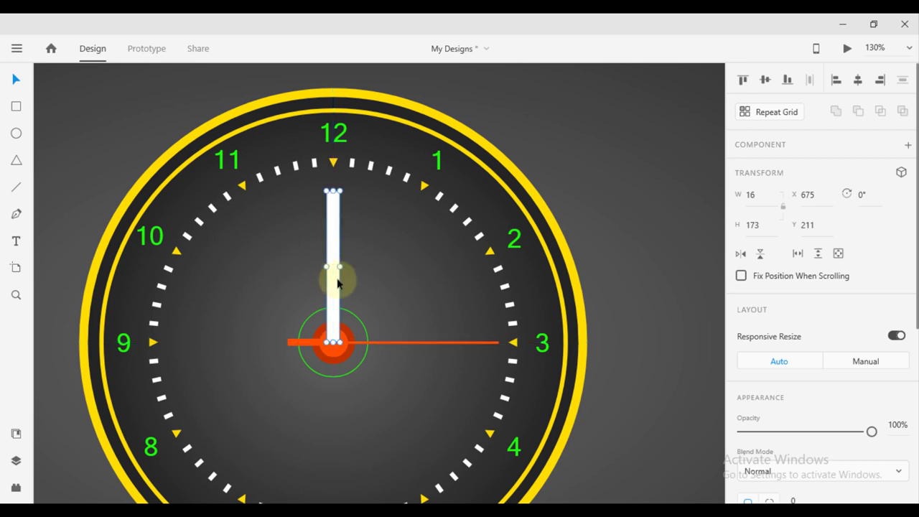
Step: Pull the bar's two top corners inward so it tapers to a narrow tip
scroll(339, 198, up, 5)
double_click(330, 216)
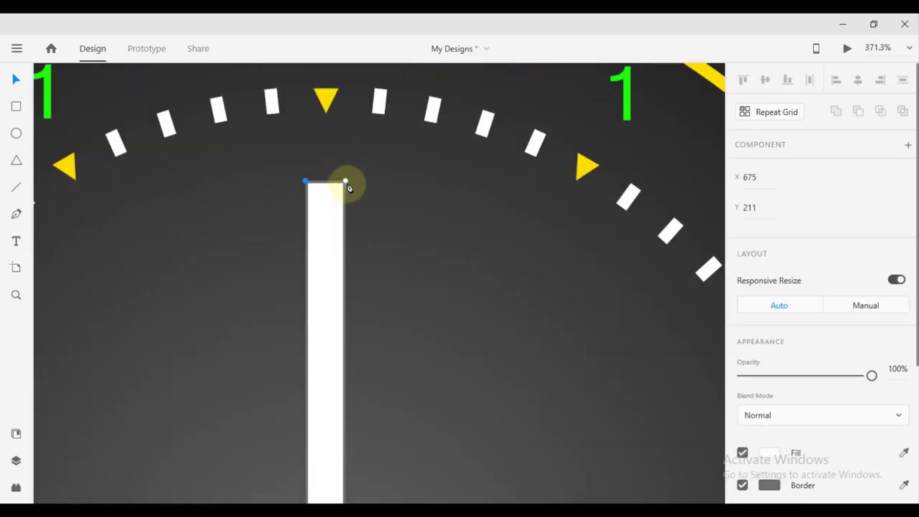
drag(347, 185, 314, 185)
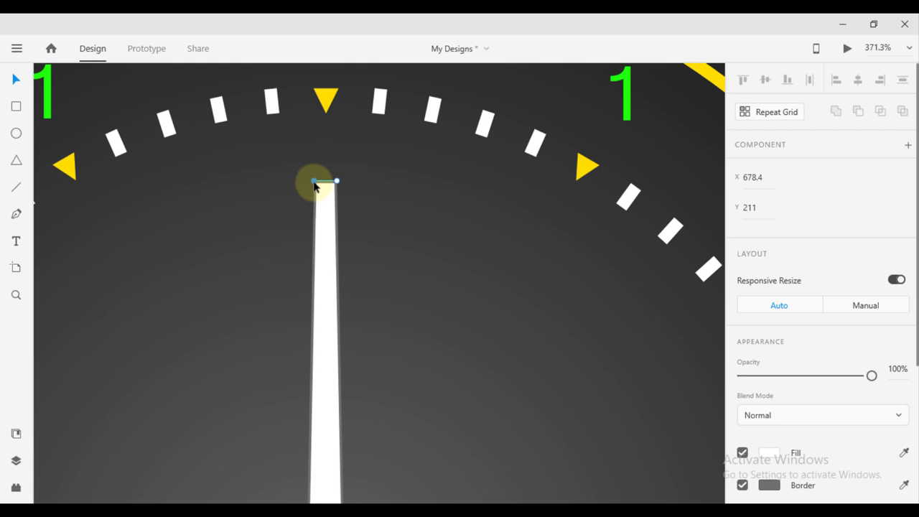
key(ctrl+1)
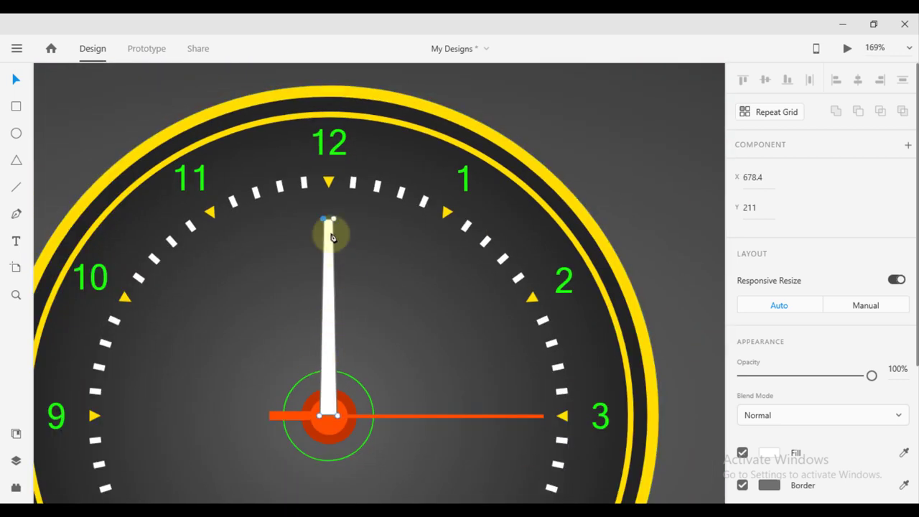
scroll(328, 236, up, 5)
double_click(335, 242)
drag(316, 207, 318, 207)
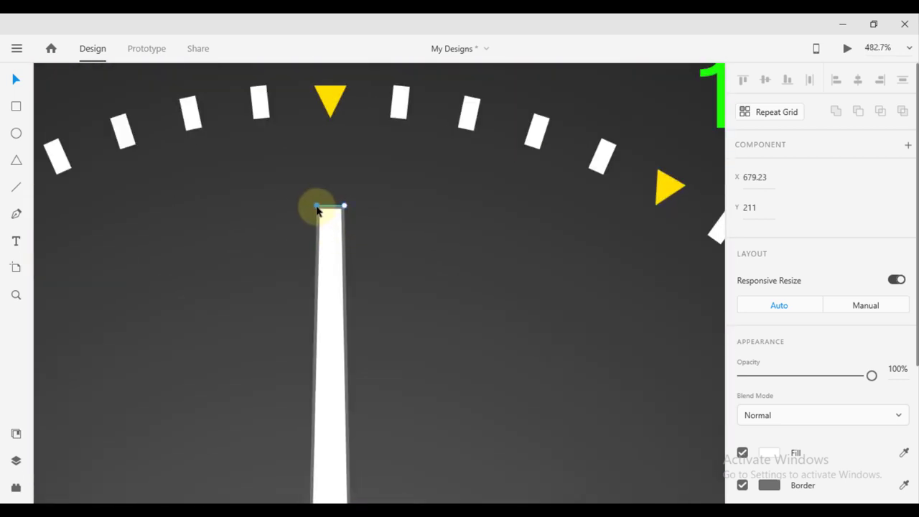
scroll(328, 245, down, 4)
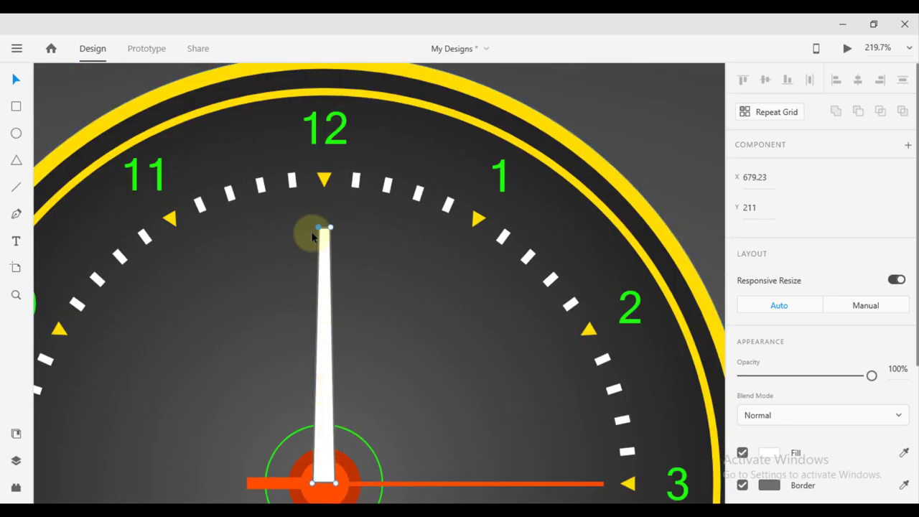
scroll(324, 236, up, 2)
scroll(324, 236, up, 2)
Step: Draw a small circle without an outline at the tip of the hand
click(16, 133)
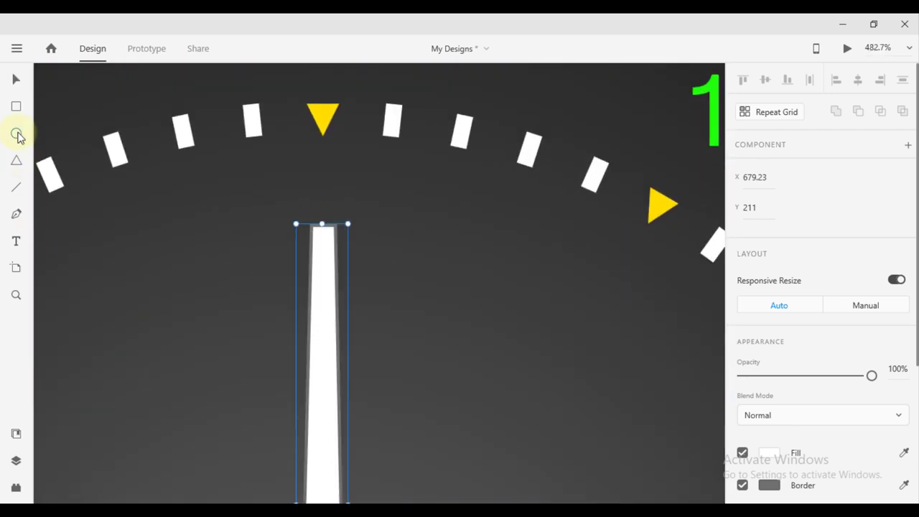
scroll(795, 375, down, 5)
scroll(747, 290, up, 2)
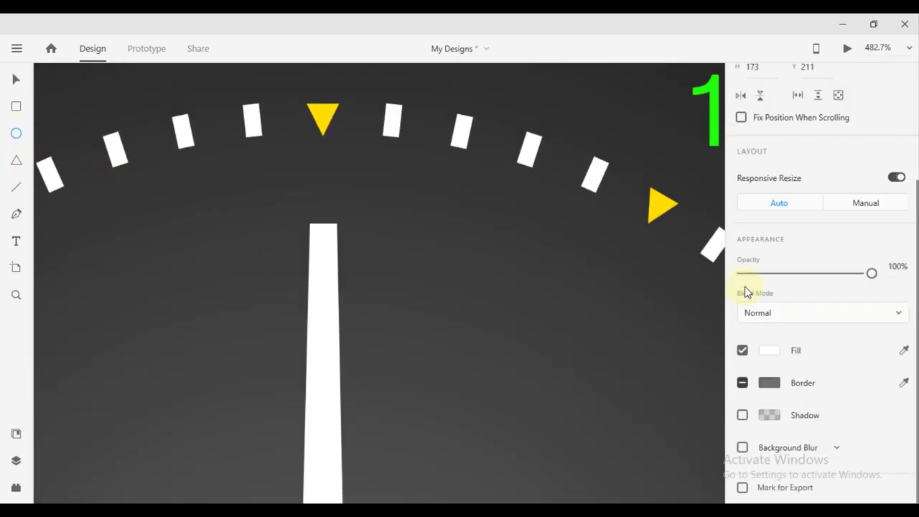
drag(304, 194, 344, 231)
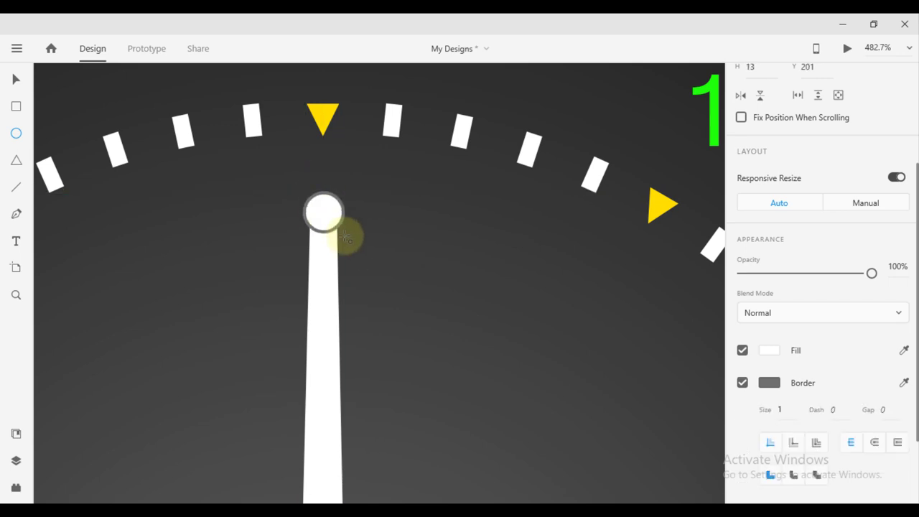
scroll(790, 374, down, 3)
click(743, 285)
scroll(743, 285, up, 3)
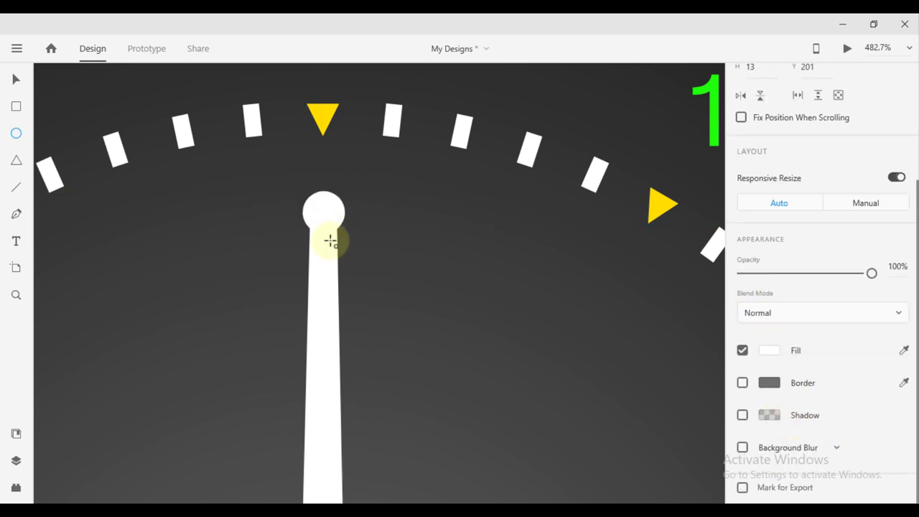
Step: Add a small triangle without an outline on top of the circle
click(17, 162)
mouse_move(319, 179)
mouse_down()
mouse_move(338, 203)
mouse_move(326, 199)
mouse_up()
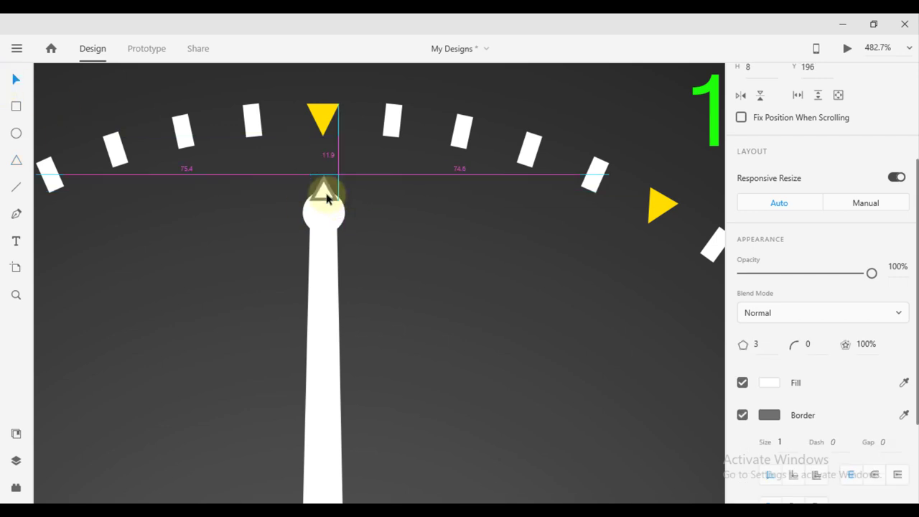
scroll(754, 328, down, 3)
click(743, 286)
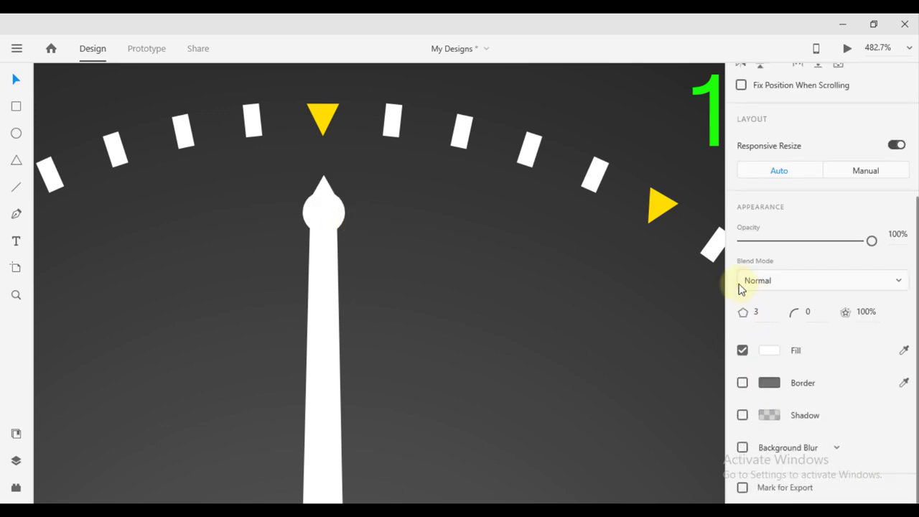
Step: Union the triangle, circle and tapered bar into one shape with Add
click(325, 194)
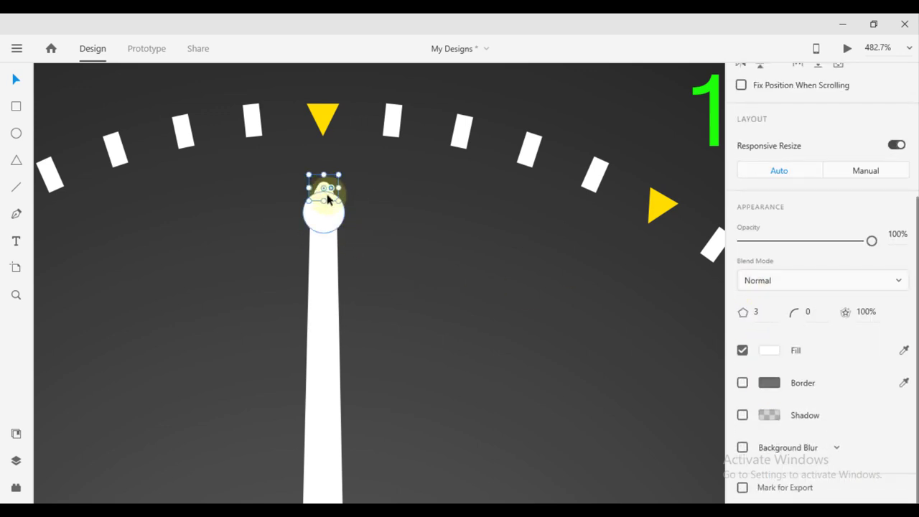
shift+click(343, 228)
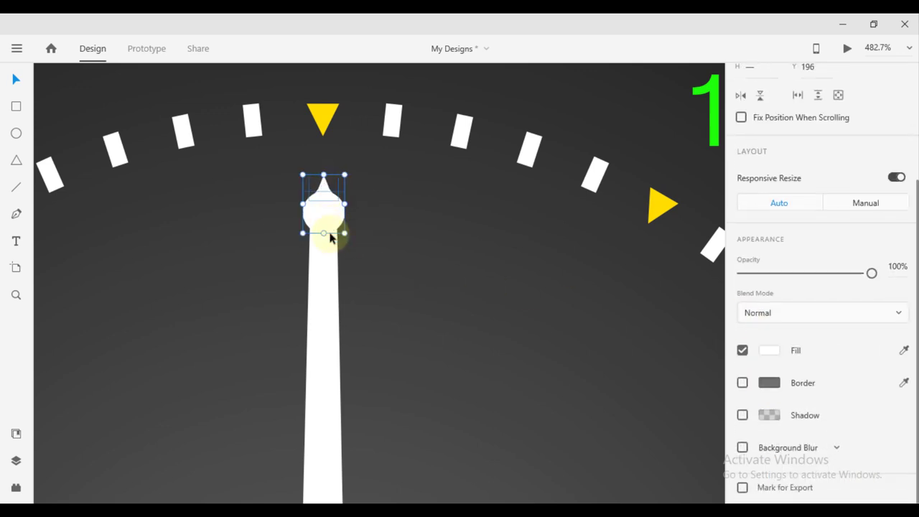
click(837, 117)
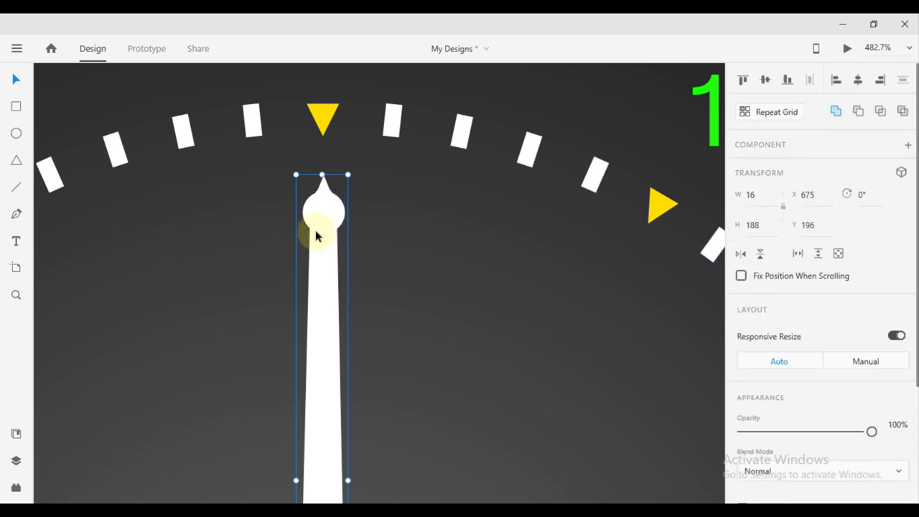
scroll(817, 315, down, 4)
Step: Fill the merged hand with the triangle markers' yellow #FFDD01 using the eyedropper
click(774, 355)
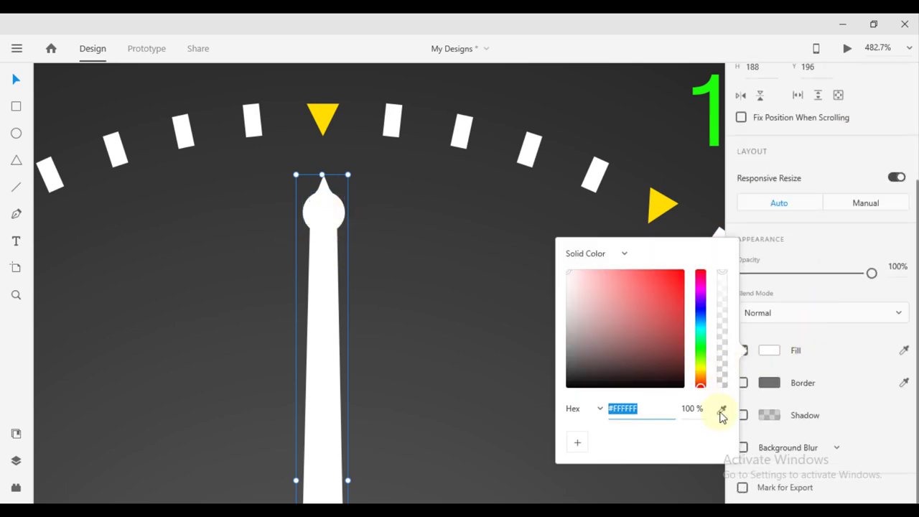
click(721, 409)
click(661, 207)
scroll(344, 267, down, 3)
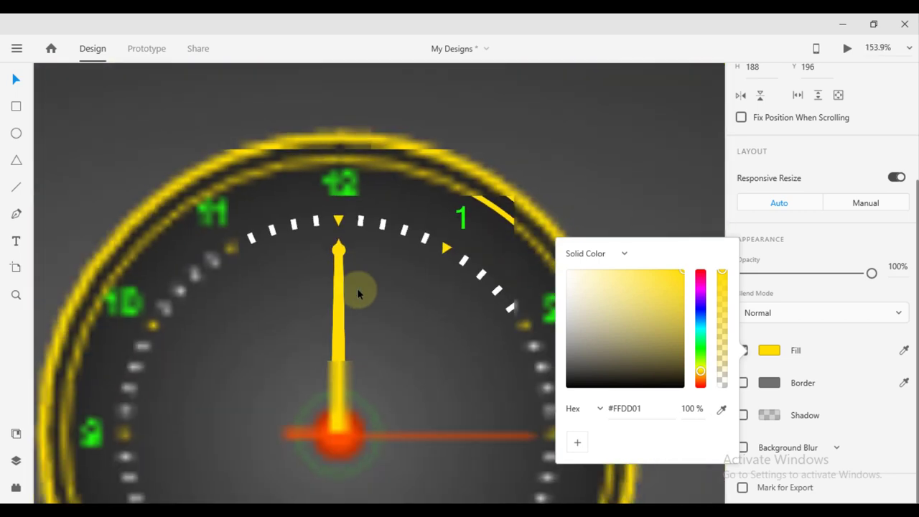
scroll(352, 301, down, 2)
scroll(336, 414, down, 1)
Step: Send the yellow hand one layer backward, behind the orange hub
right_click(343, 415)
mouse_move(402, 419)
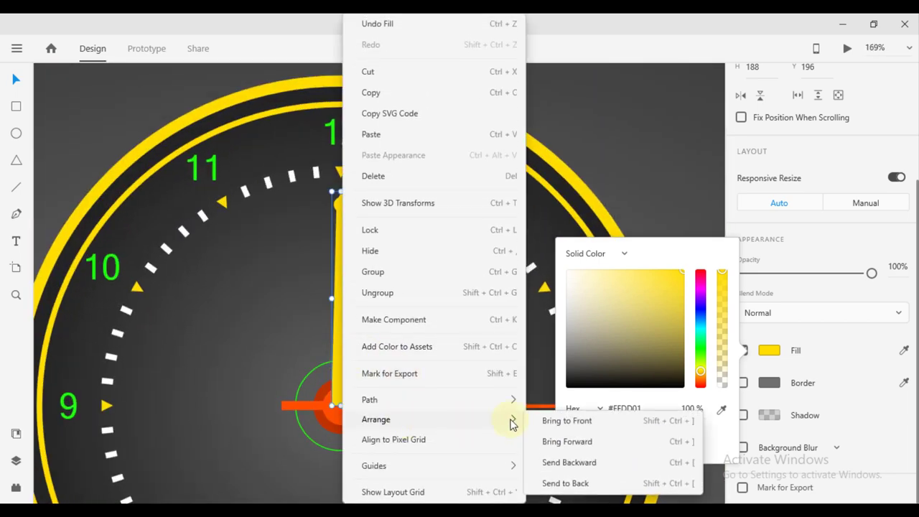
click(576, 463)
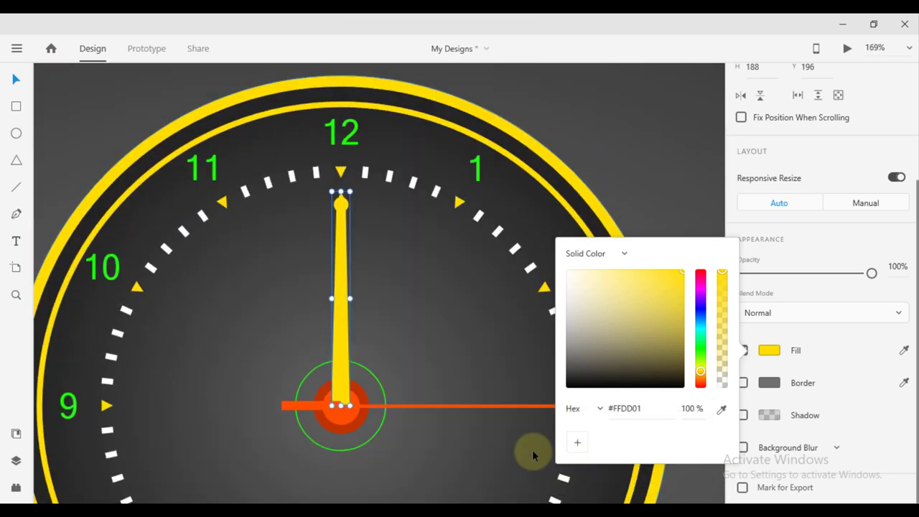
click(419, 322)
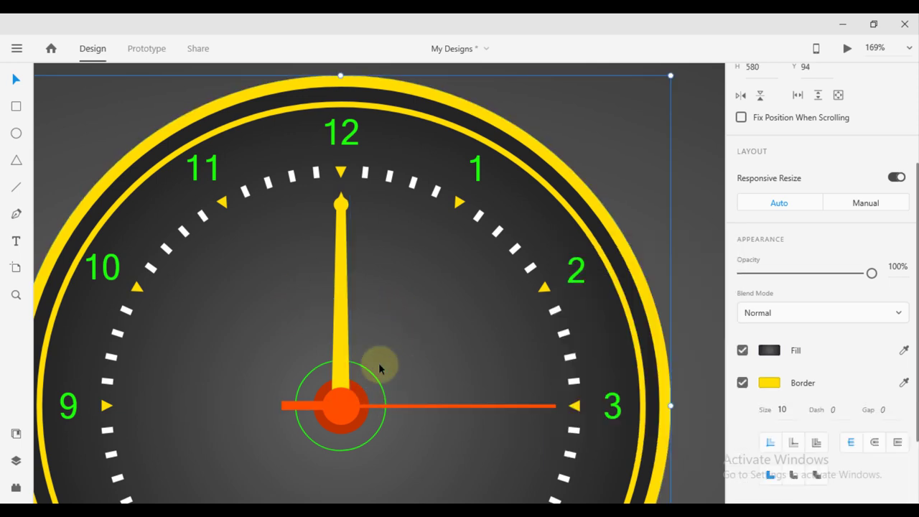
scroll(348, 415, up, 1)
scroll(348, 416, up, 1)
click(344, 295)
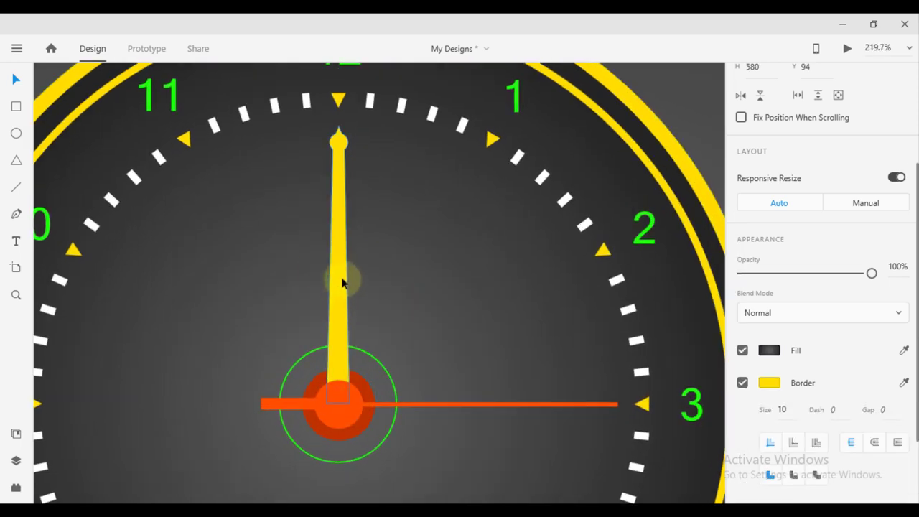
Step: Duplicate the yellow hand by copying it and pasting it in place
double_click(342, 282)
right_click(342, 282)
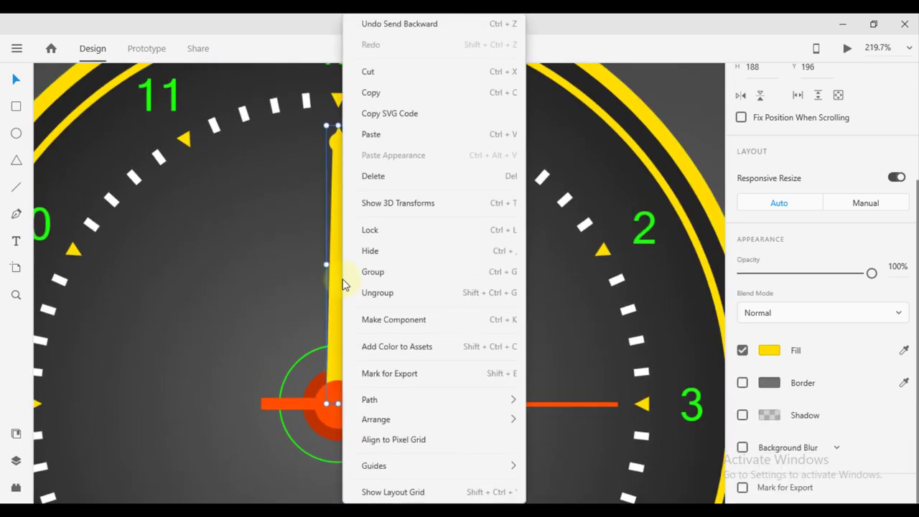
click(380, 98)
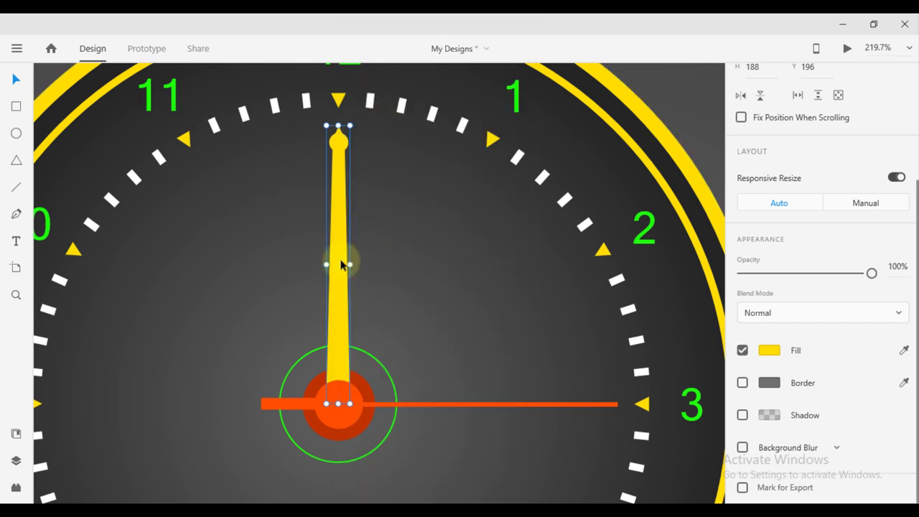
right_click(342, 248)
click(385, 152)
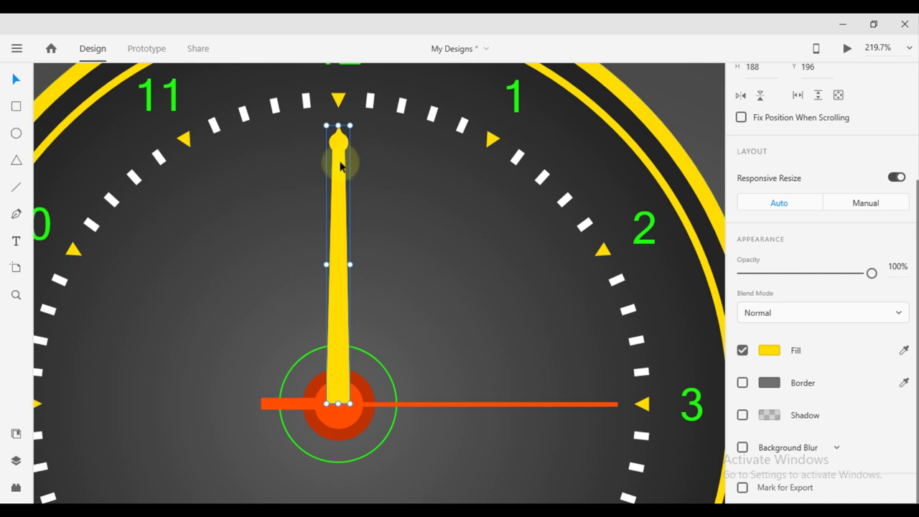
Step: Rotate the copy 30° toward the 1 and resize it to W 14, H 160
mouse_move(352, 408)
mouse_down()
mouse_move(291, 390)
mouse_move(395, 311)
mouse_up()
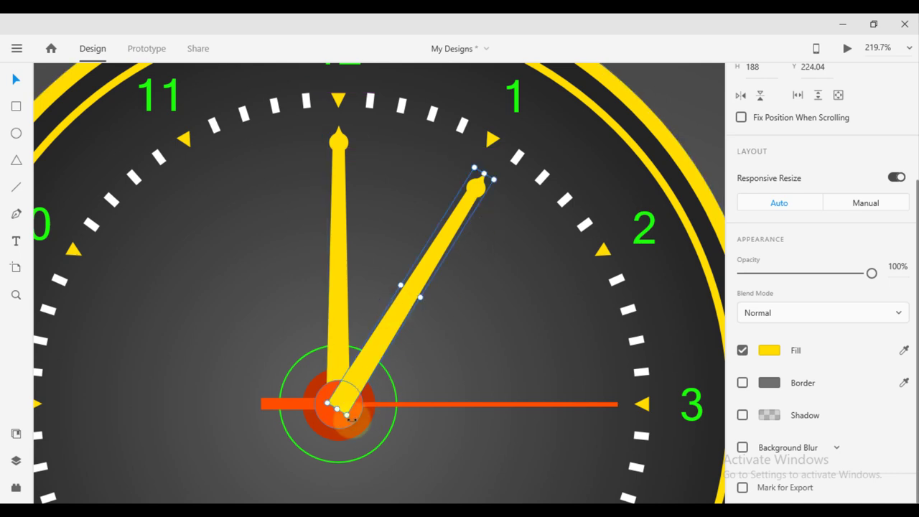
drag(350, 417, 345, 412)
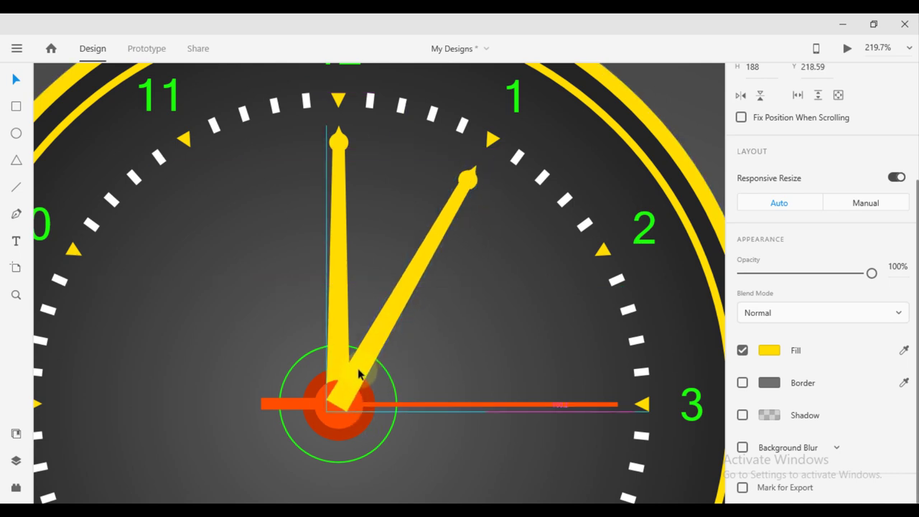
scroll(804, 234, up, 3)
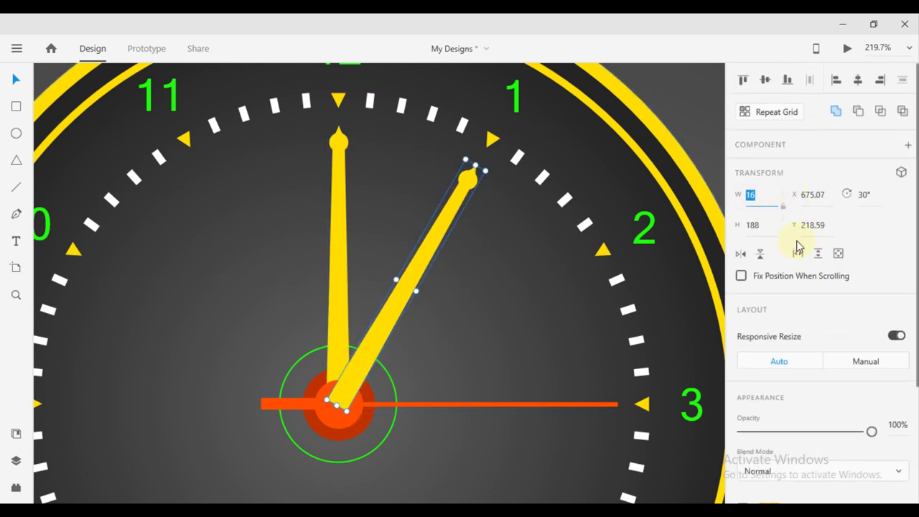
key(Return)
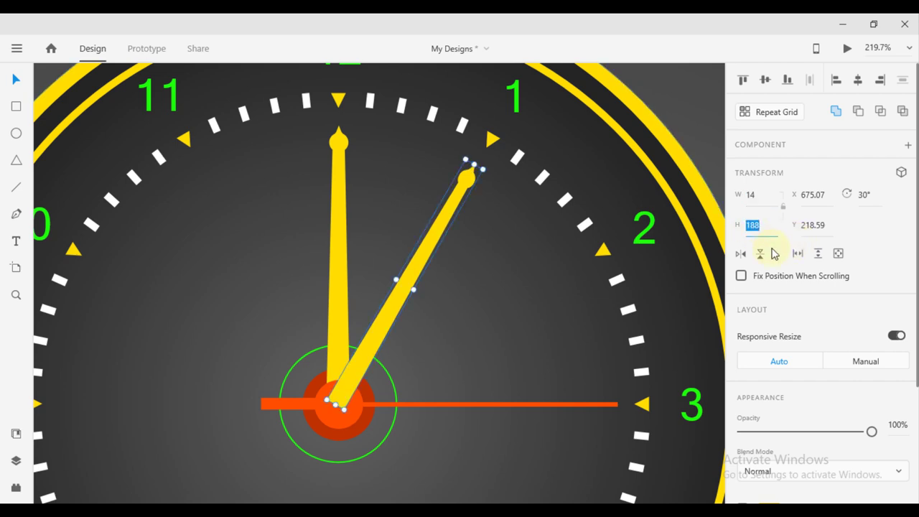
text(160)
key(Return)
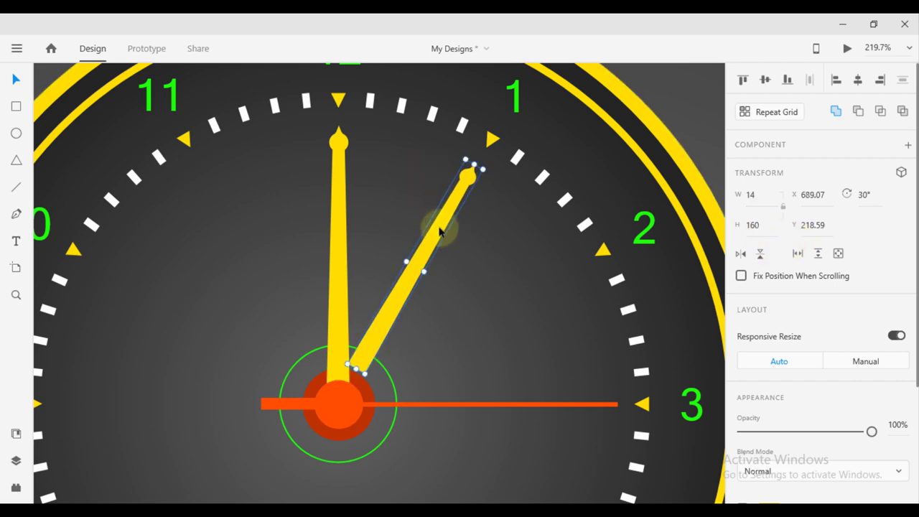
Step: Move the short hand's base onto the hub and layer it behind the orange hub
drag(444, 234, 423, 266)
right_click(423, 265)
mouse_move(457, 419)
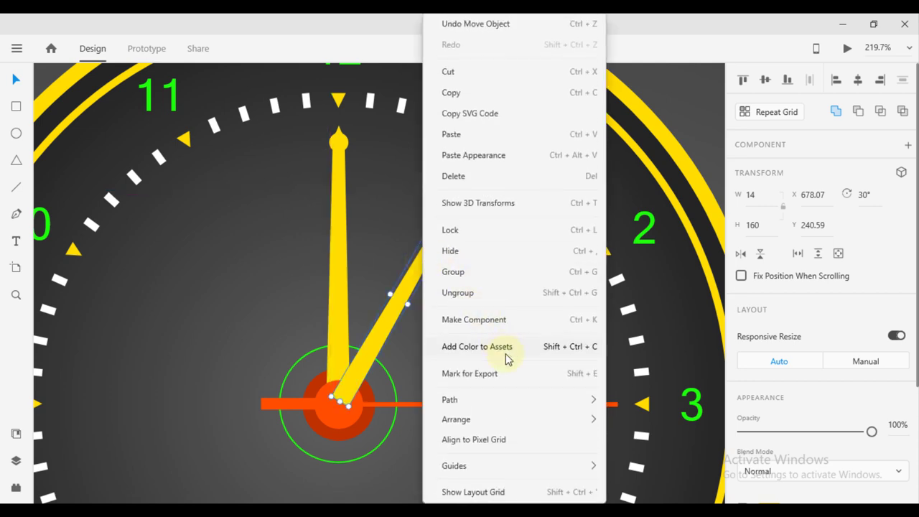
click(650, 442)
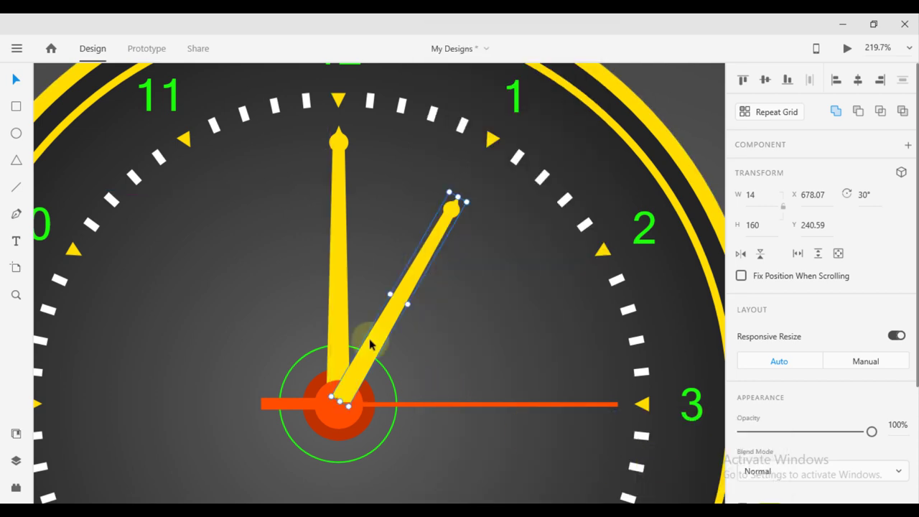
right_click(380, 316)
mouse_move(418, 419)
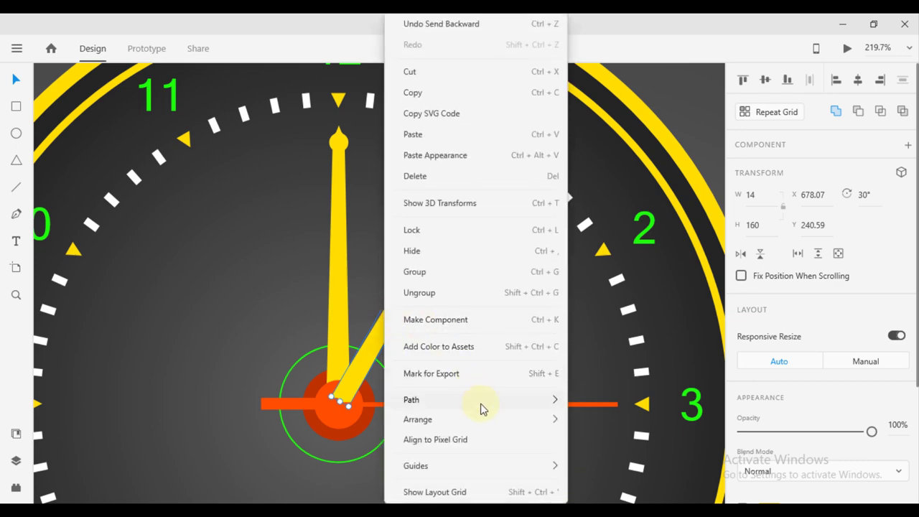
click(607, 460)
click(437, 333)
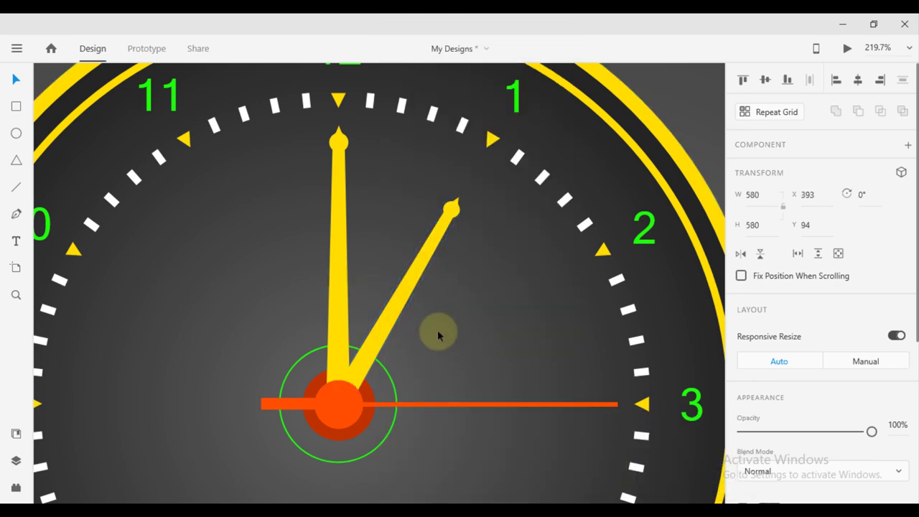
scroll(442, 337, down, 5)
scroll(431, 388, down, 2)
scroll(486, 462, down, 3)
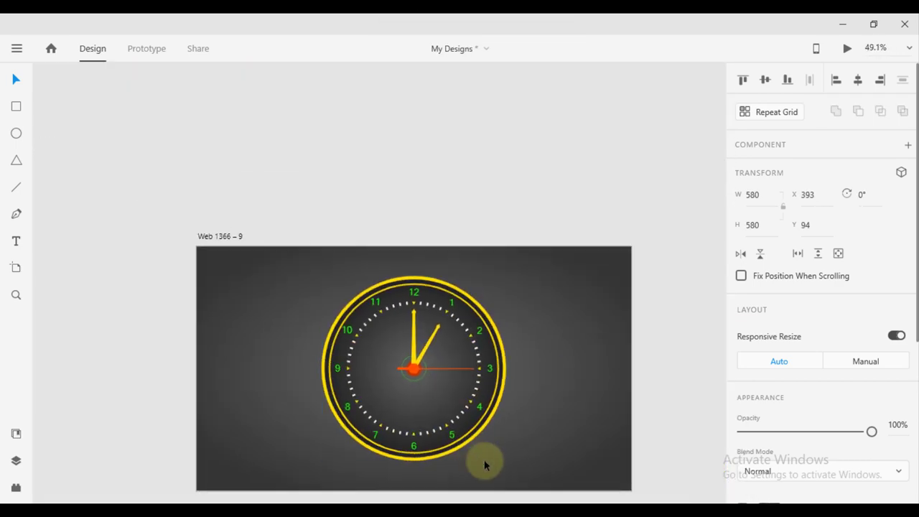
scroll(468, 453, up, 3)
click(624, 325)
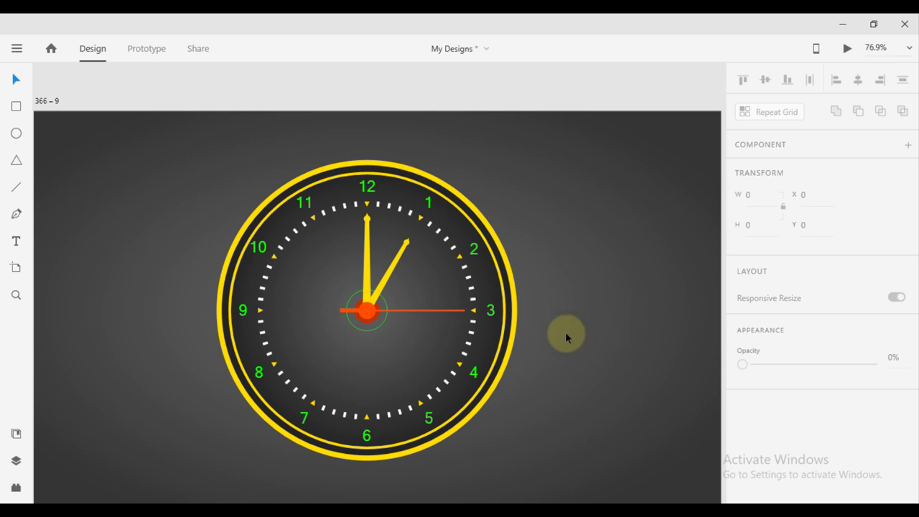
scroll(565, 332, down, 1)
scroll(498, 414, up, 1)
scroll(191, 366, up, 1)
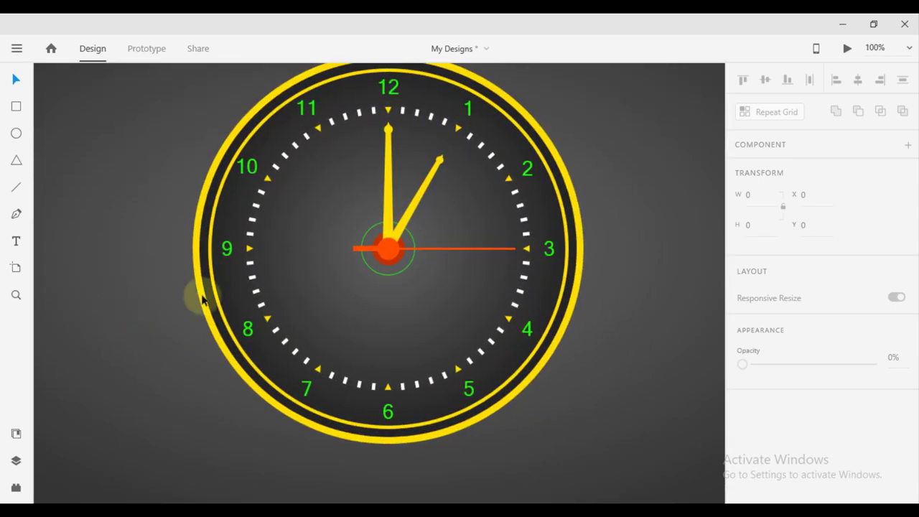
scroll(386, 400, up, 1)
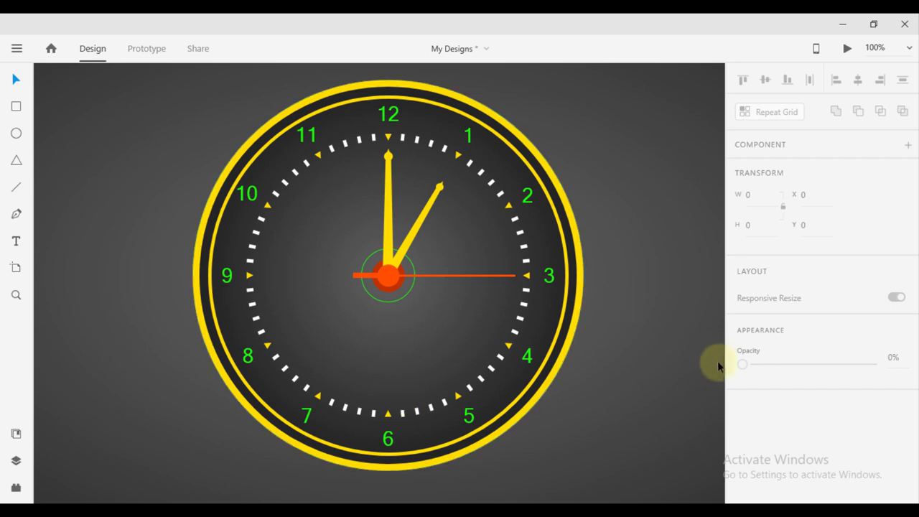
drag(718, 364, 636, 379)
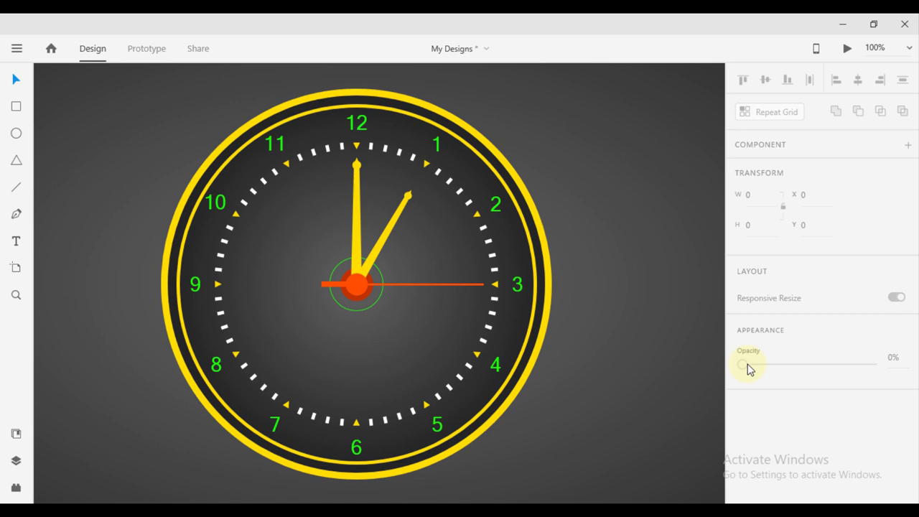
key(ctrl+0)
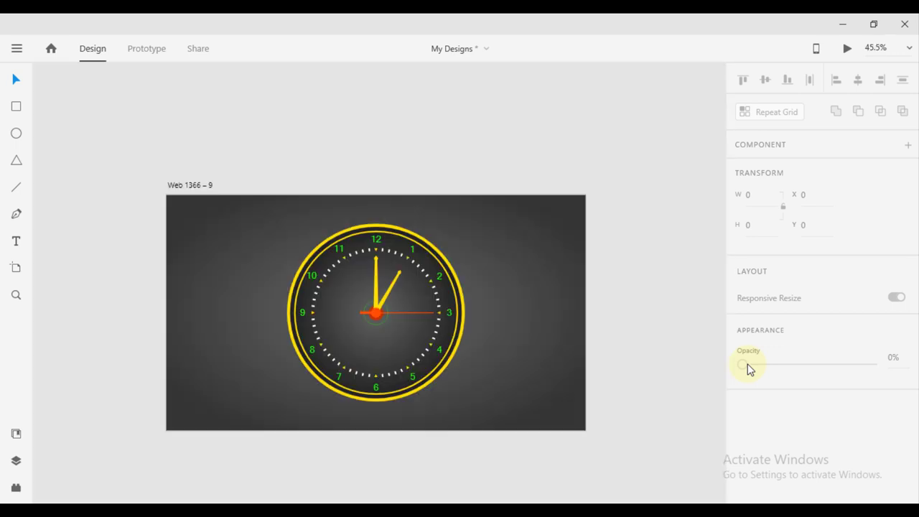